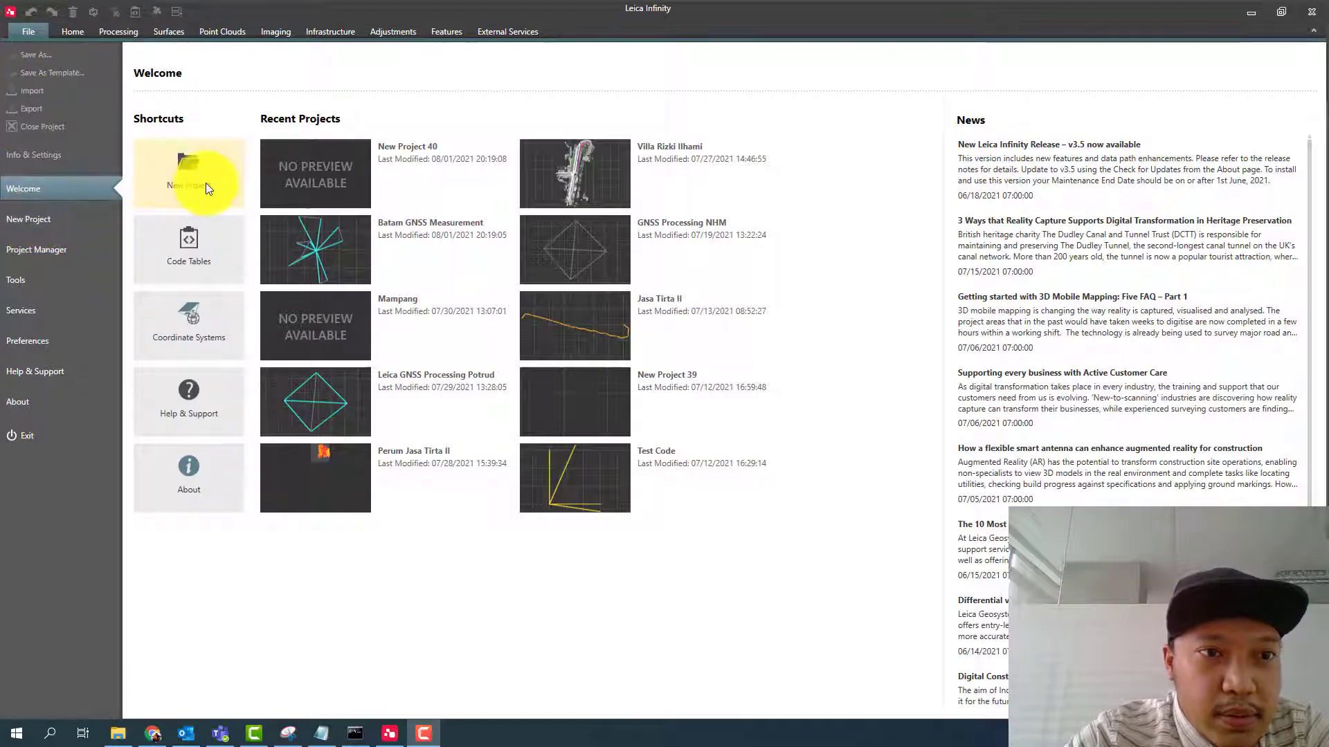
# - Start a new project and name it "Batam 2 Agustus 2021"
pyautogui.click(167, 181)
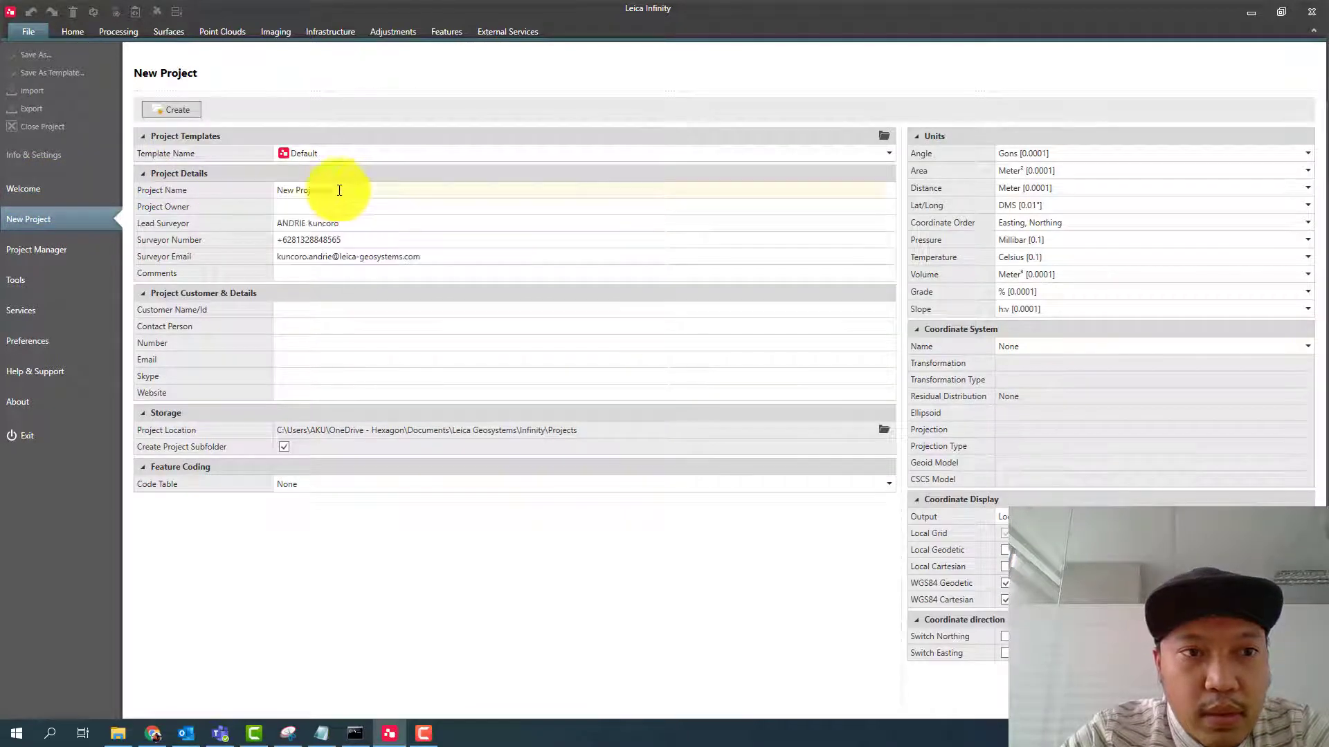
pyautogui.moveTo(340, 190); pyautogui.dragTo(258, 194)
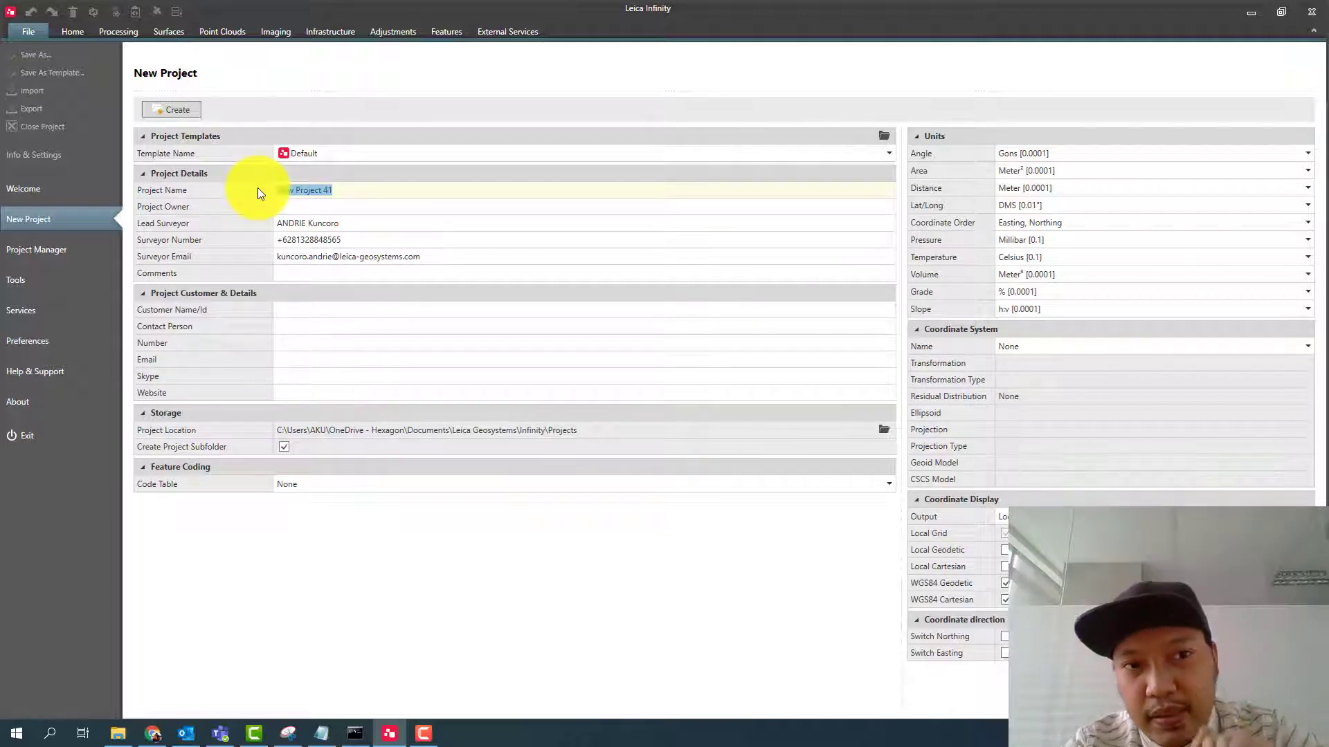
pyautogui.press('BackSpace')
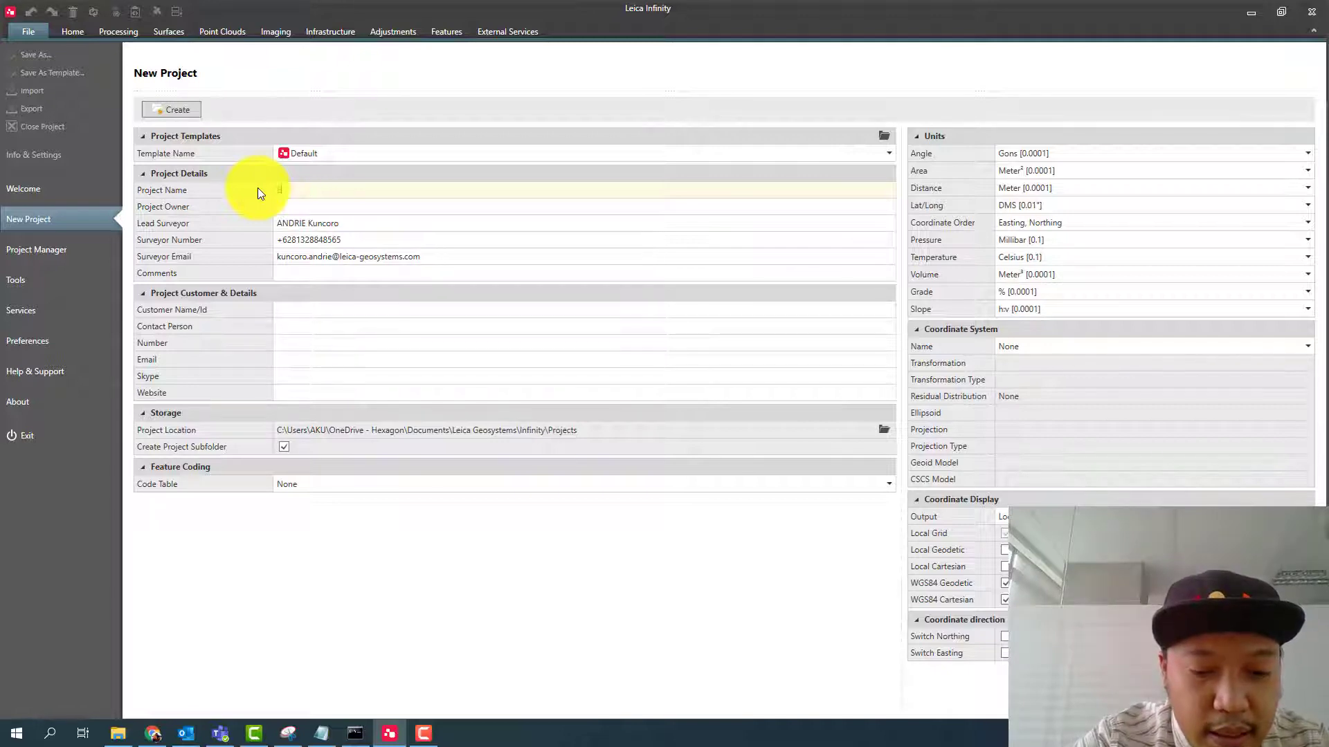
pyautogui.write('Batam')
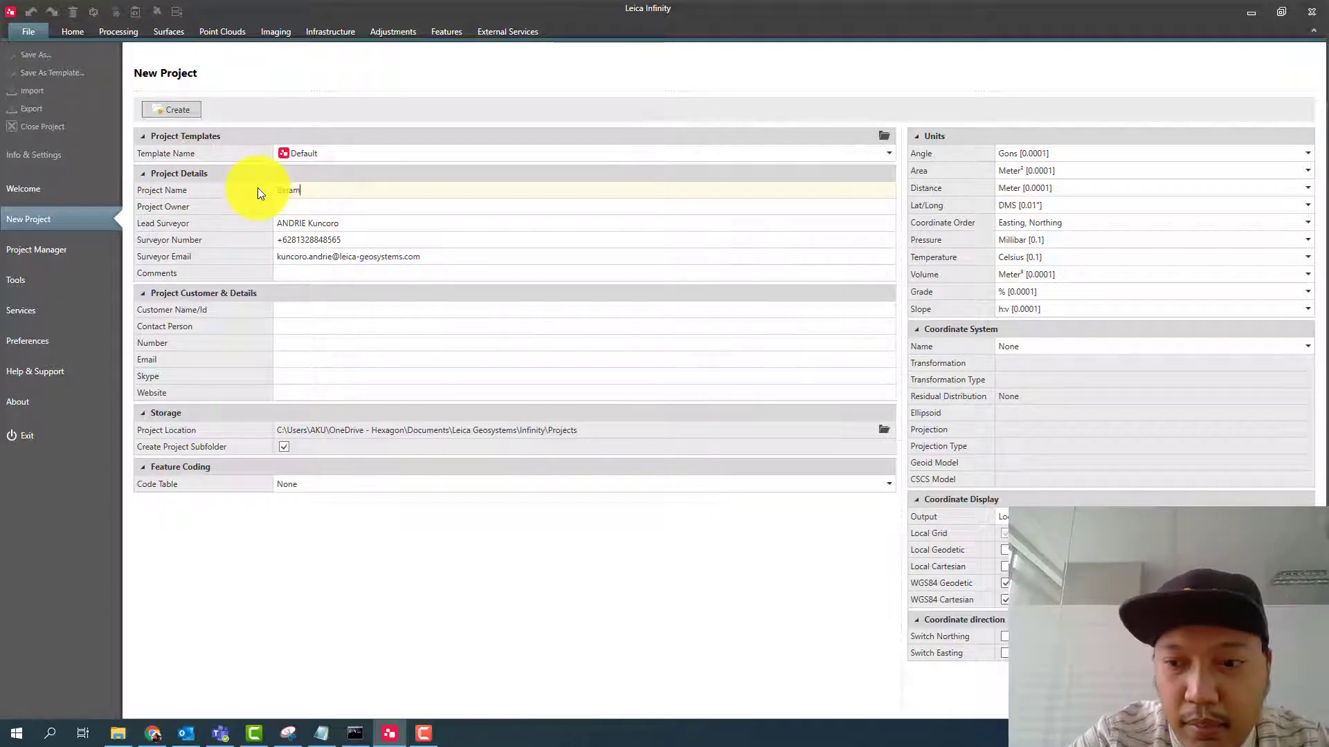
pyautogui.write(' 2 agu')
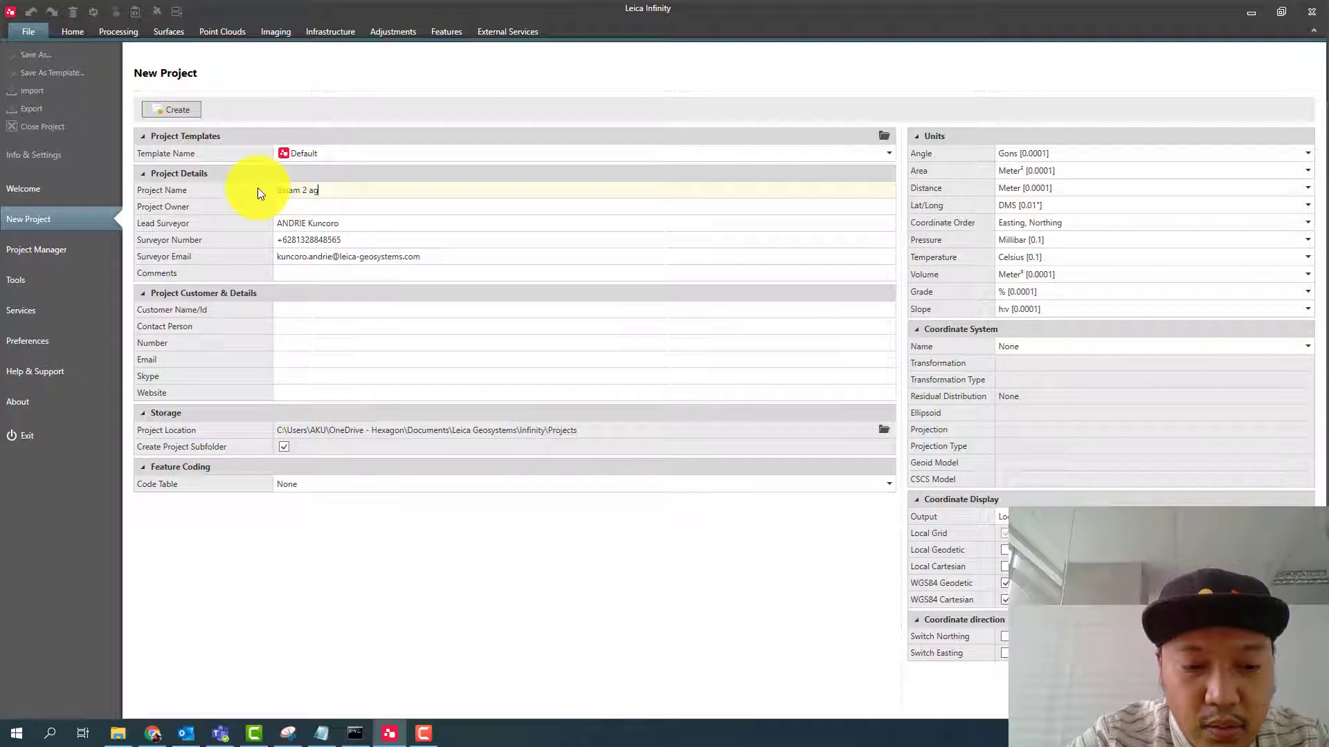
pyautogui.press('BackSpace')
pyautogui.press('BackSpace')
pyautogui.press('BackSpace')
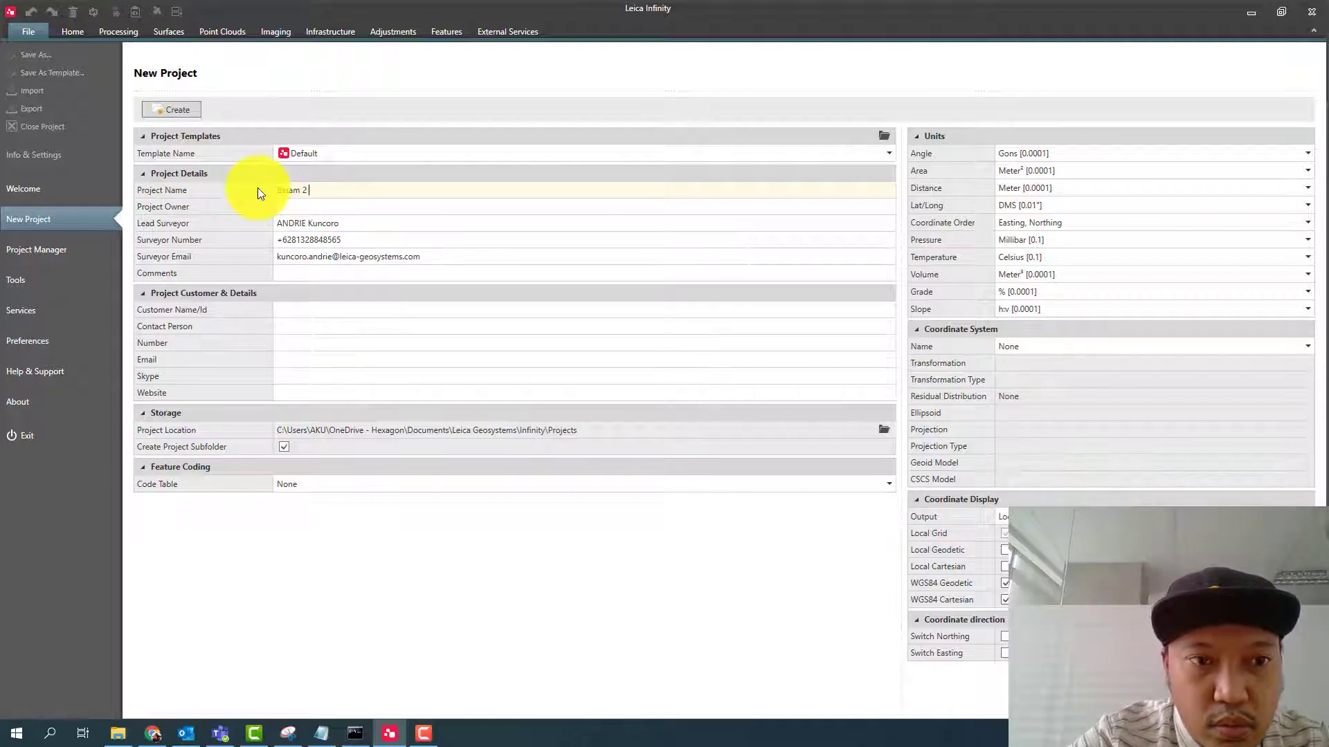
pyautogui.write('Agustu')
pyautogui.press('BackSpace')
pyautogui.press('BackSpace')
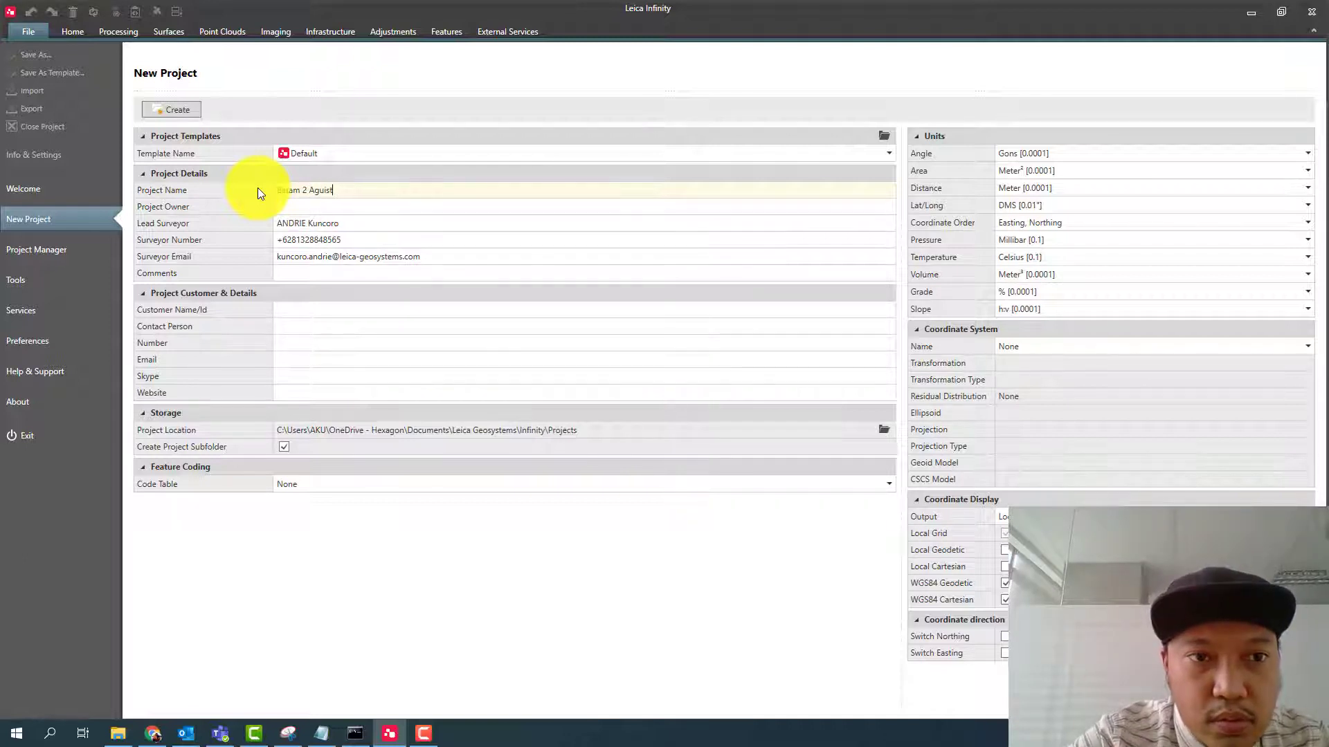
pyautogui.write('tus 2021')
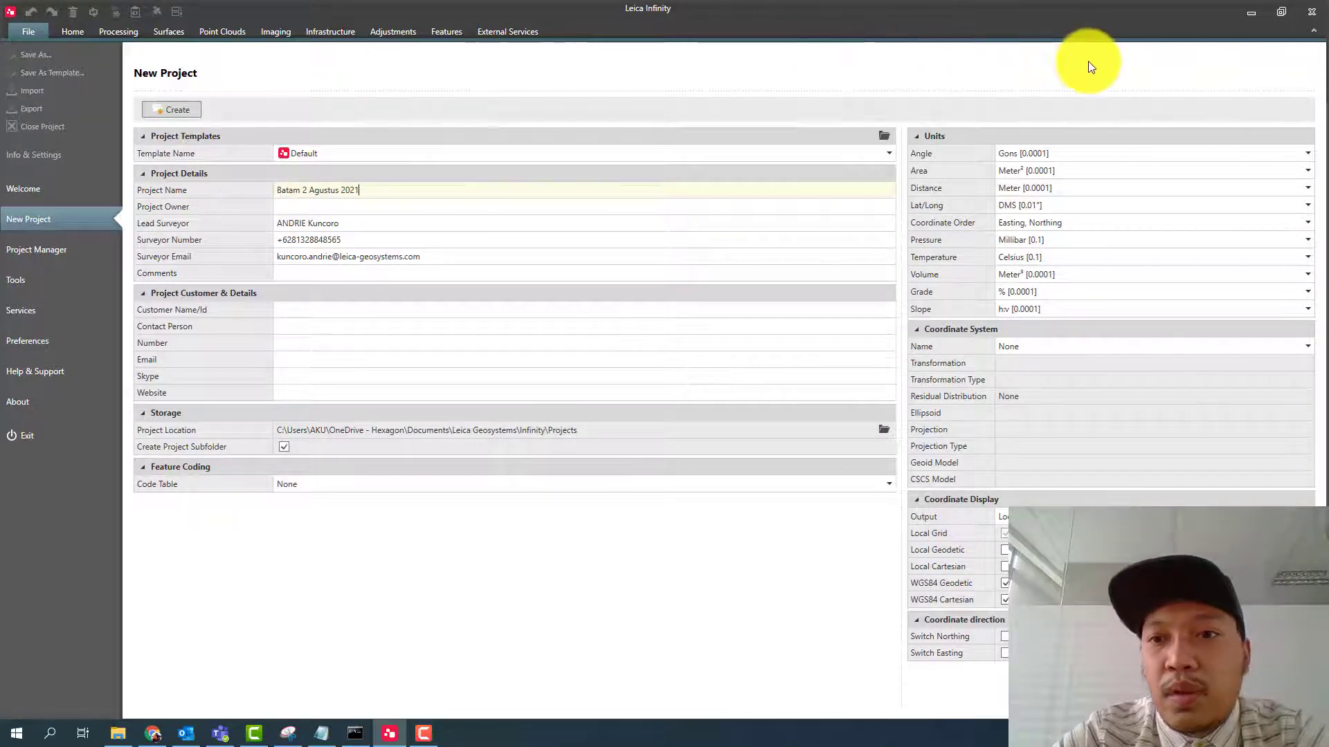
# - Set the project's Lat/Long unit to DMS [0.00001"] and its coordinate system to ID_UTM 48 N
pyautogui.click(1041, 202)
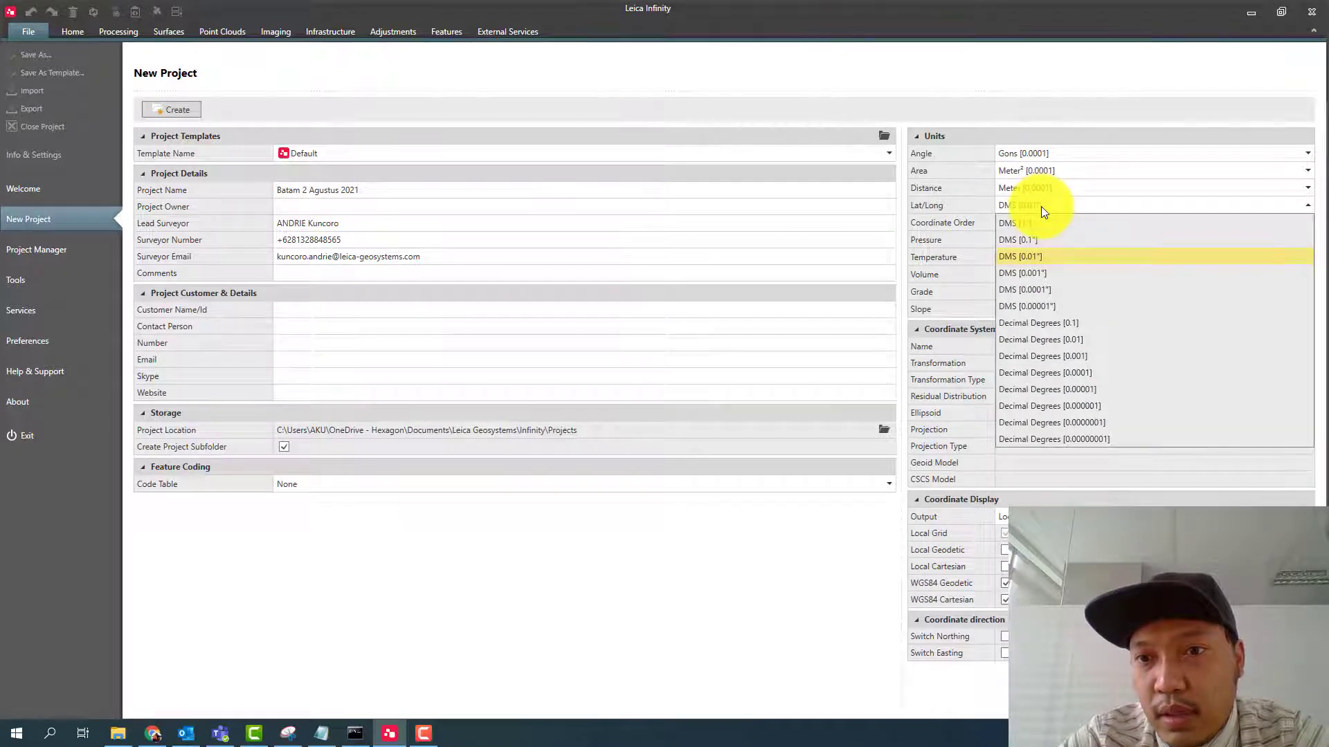
pyautogui.click(1044, 306)
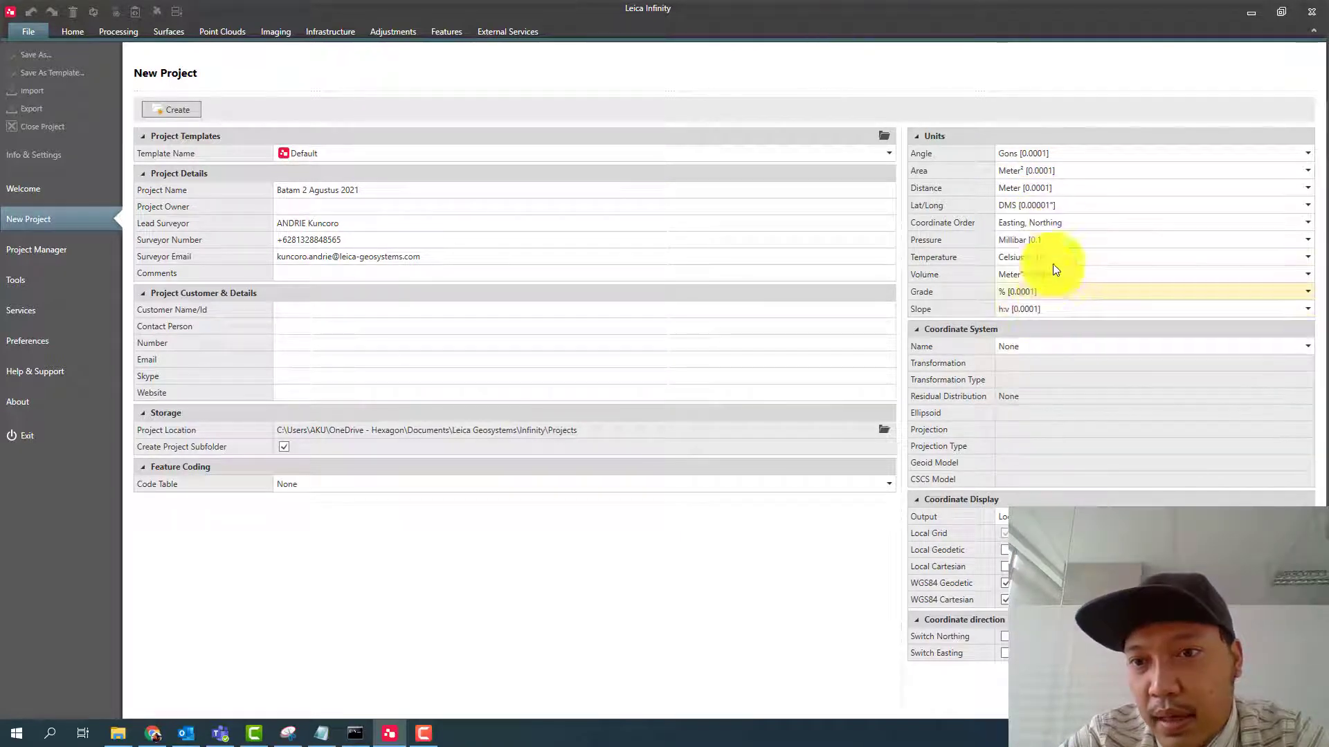
pyautogui.click(1027, 347)
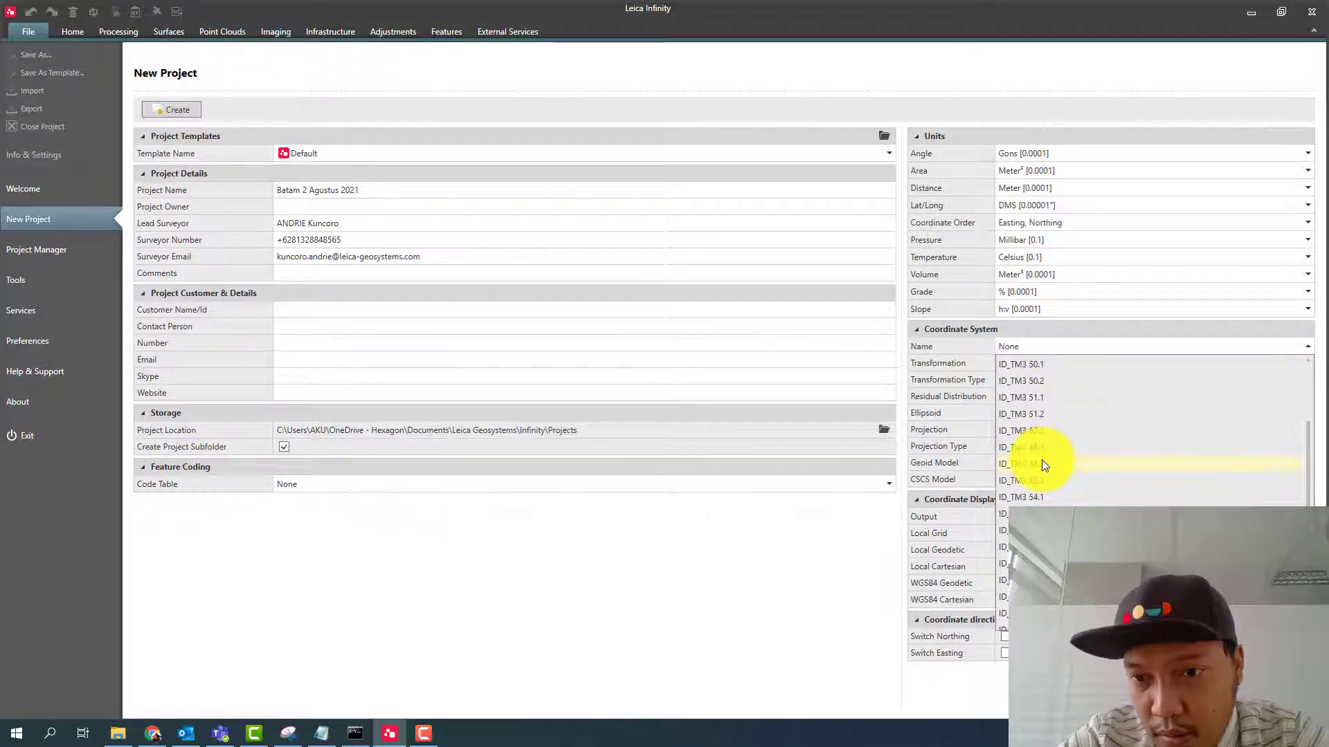
pyautogui.scroll(-3, 1038, 488)
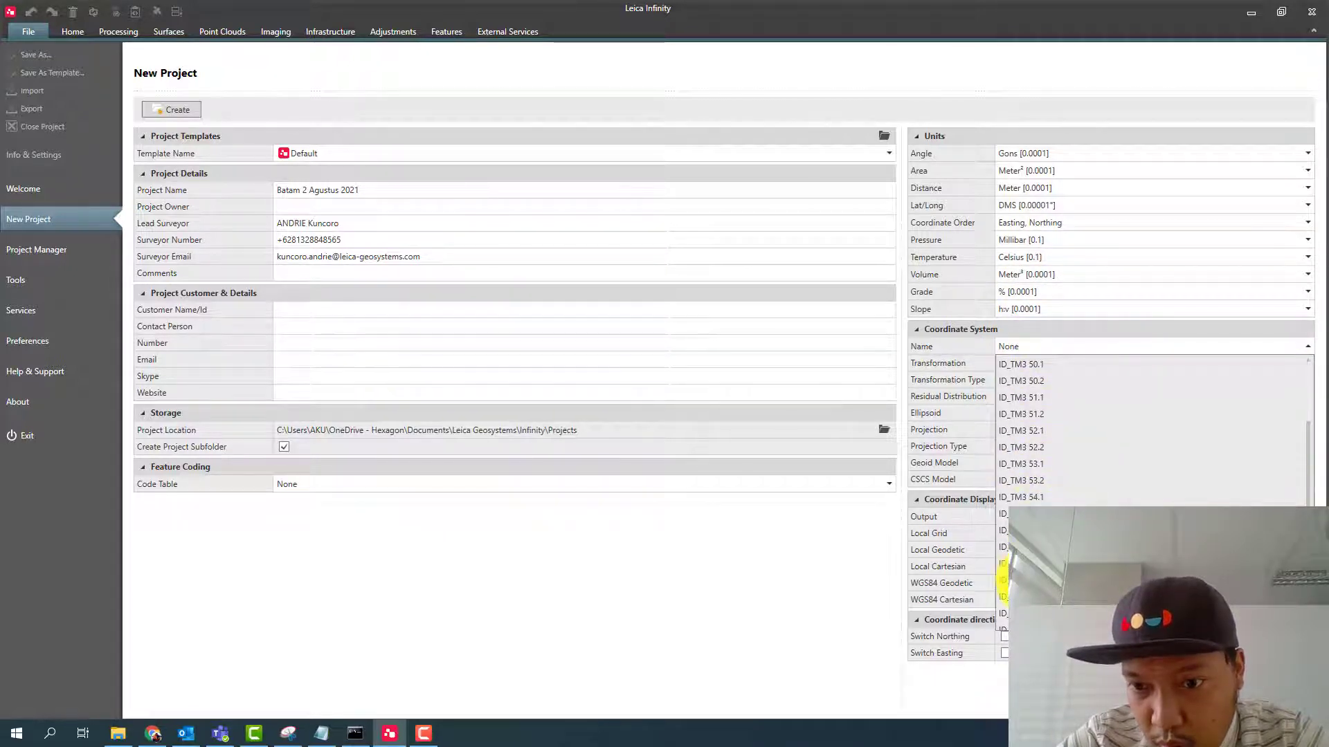
pyautogui.click(1003, 581)
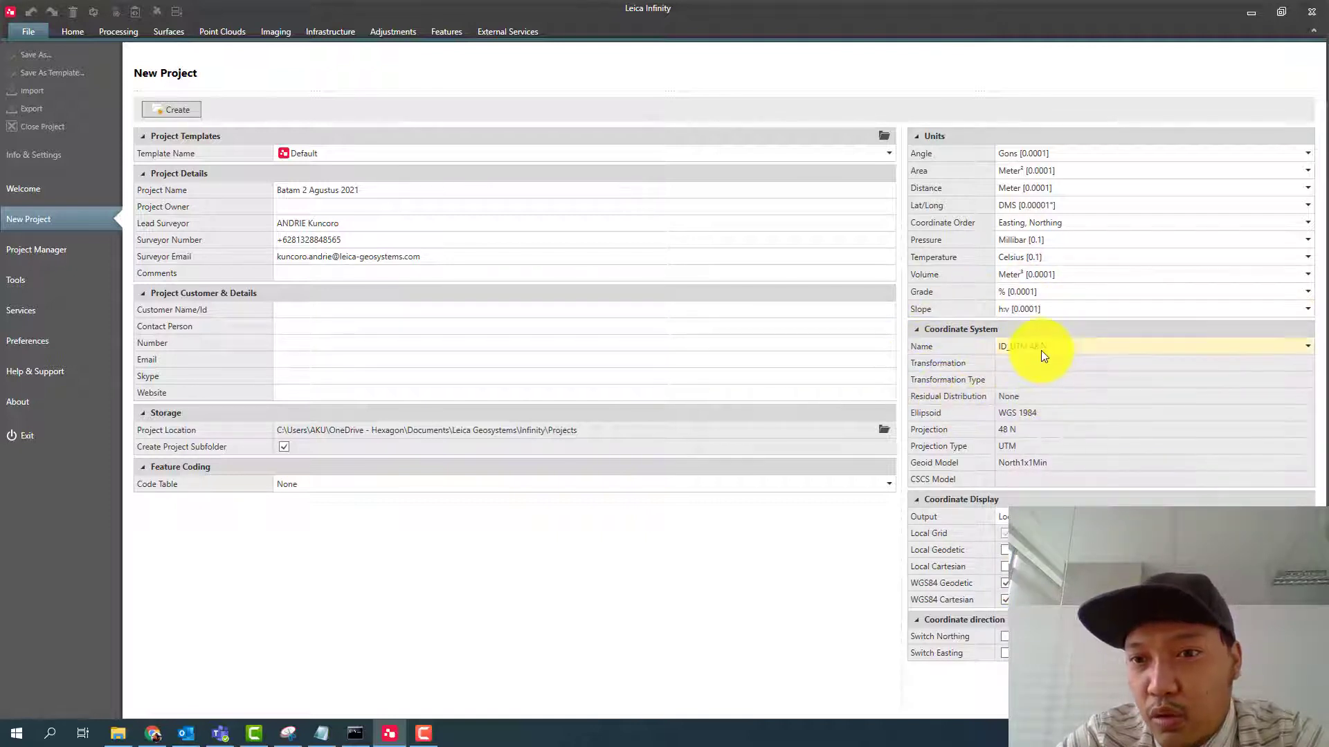
# - Review the Indonesia coordinate systems offered in the Localisation Tool, mark them for download and close the tool without starting
pyautogui.click(38, 401)
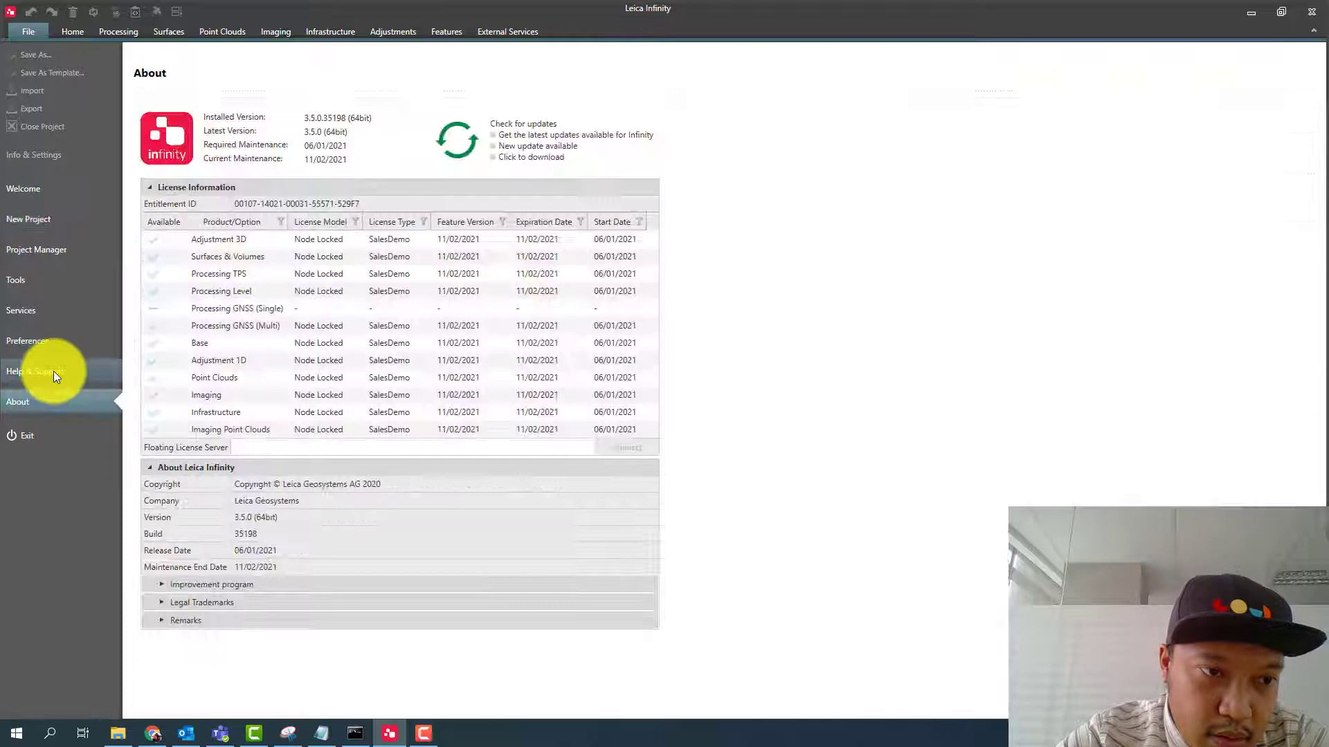
pyautogui.click(53, 371)
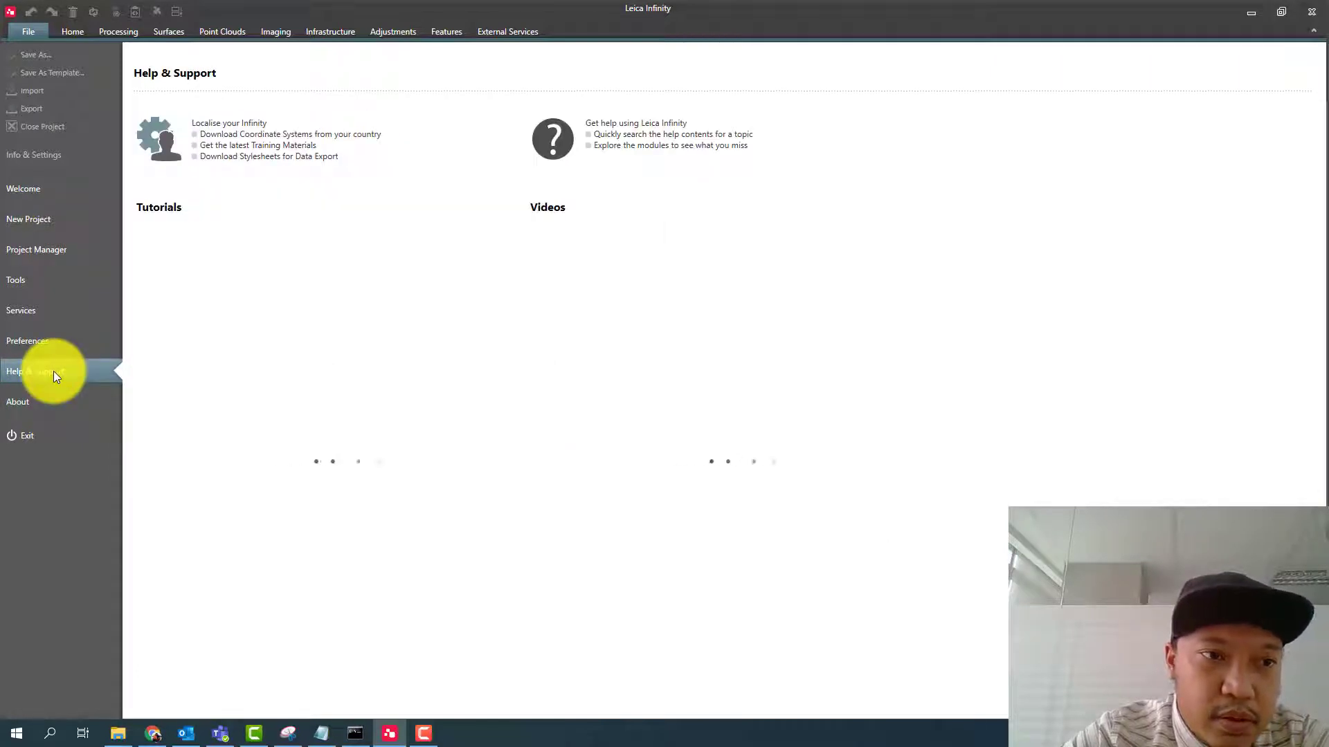
pyautogui.click(259, 135)
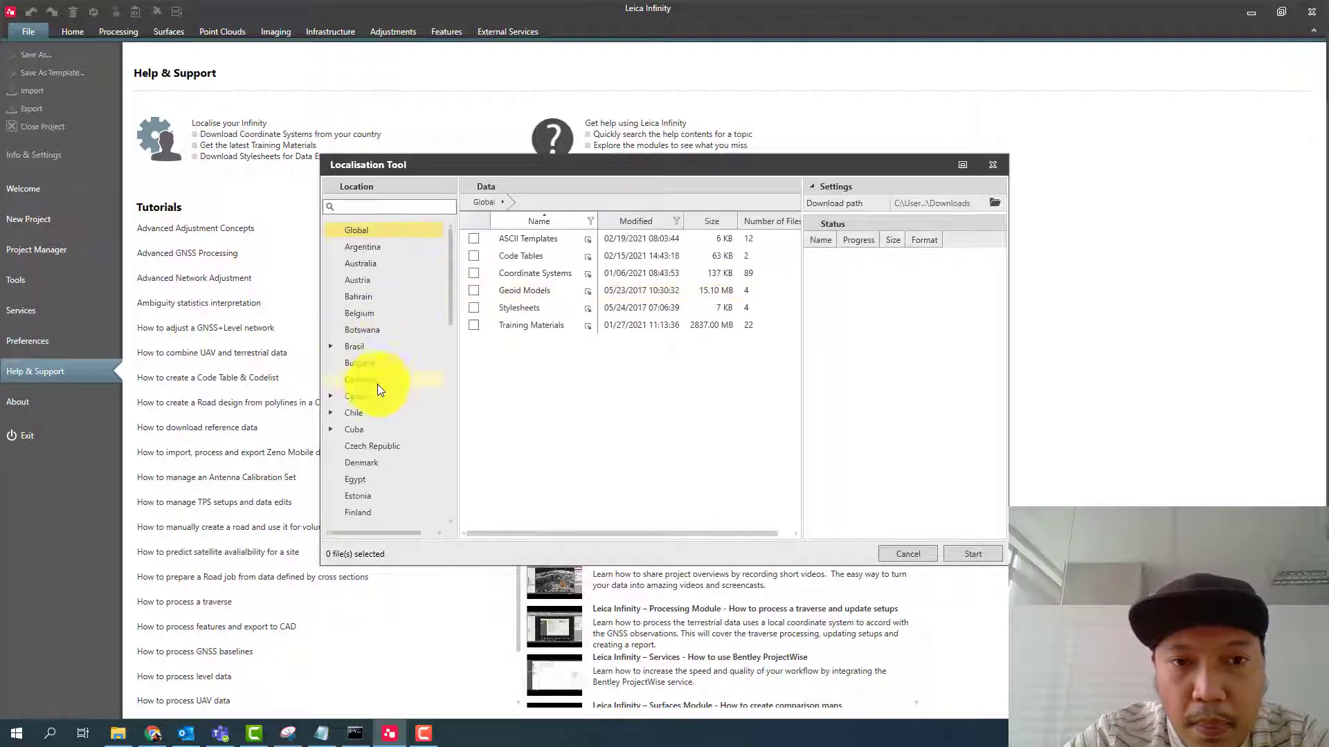
pyautogui.scroll(-10, 374, 387)
pyautogui.scroll(-2, 368, 416)
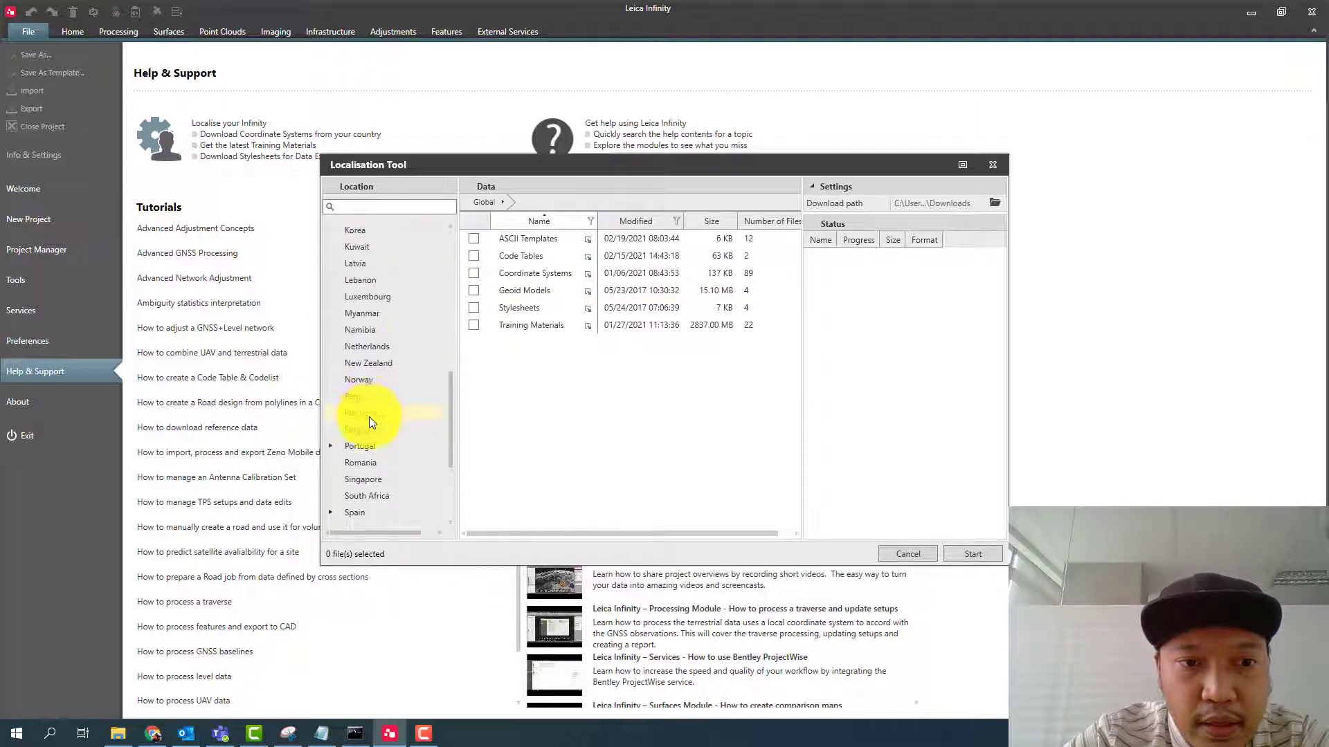
pyautogui.scroll(3, 371, 417)
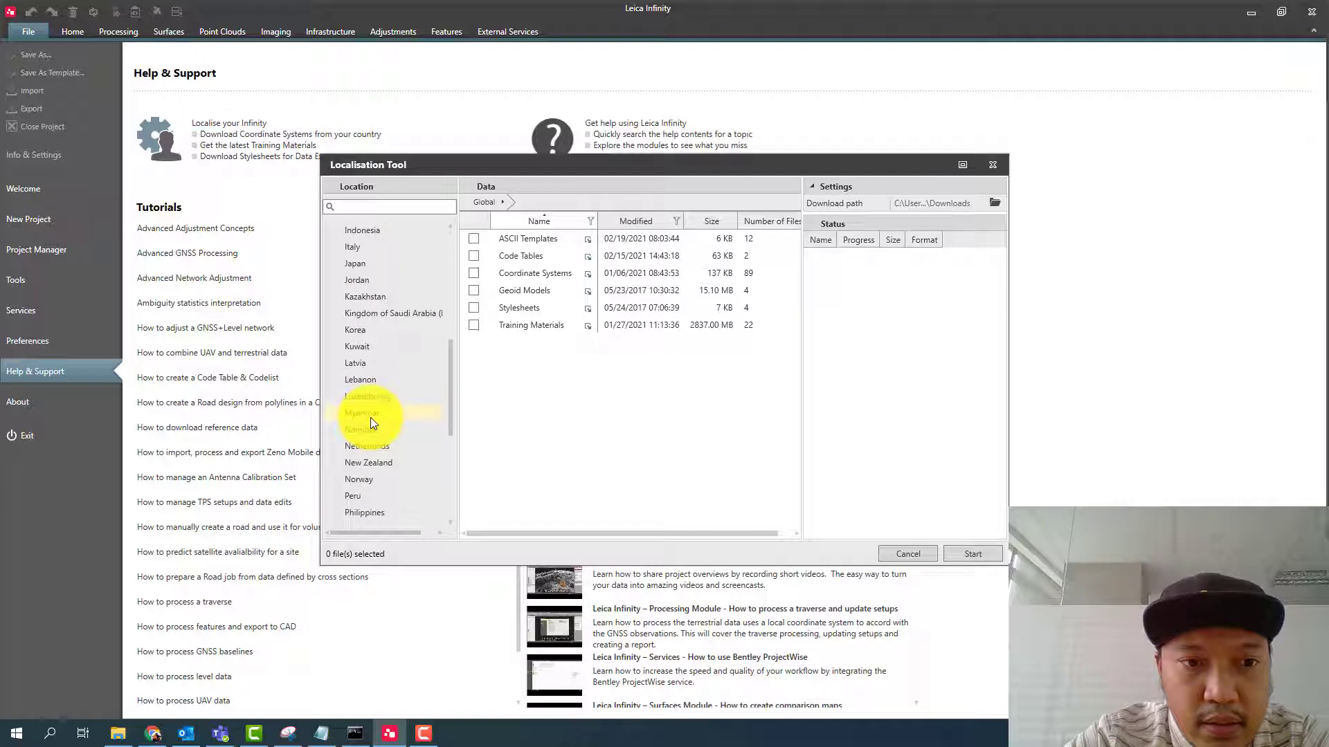
pyautogui.click(368, 234)
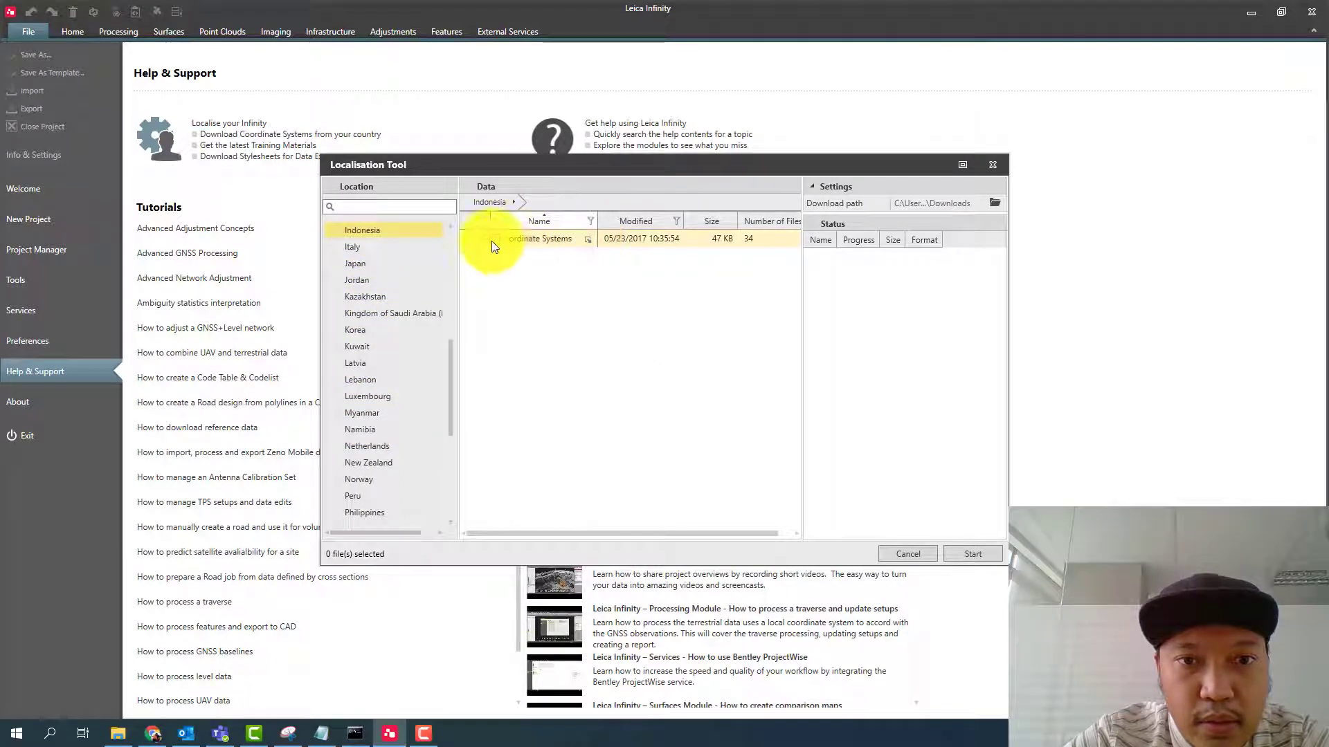
pyautogui.click(473, 239)
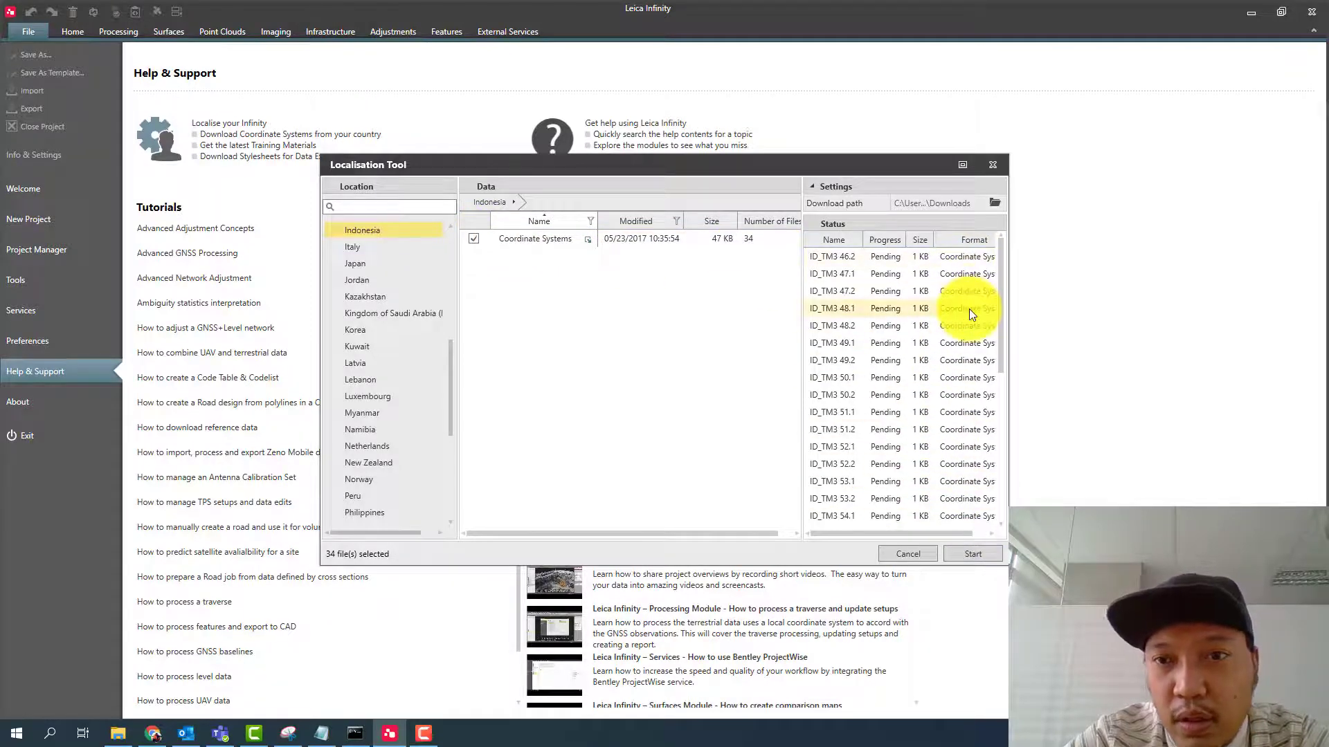
pyautogui.click(992, 165)
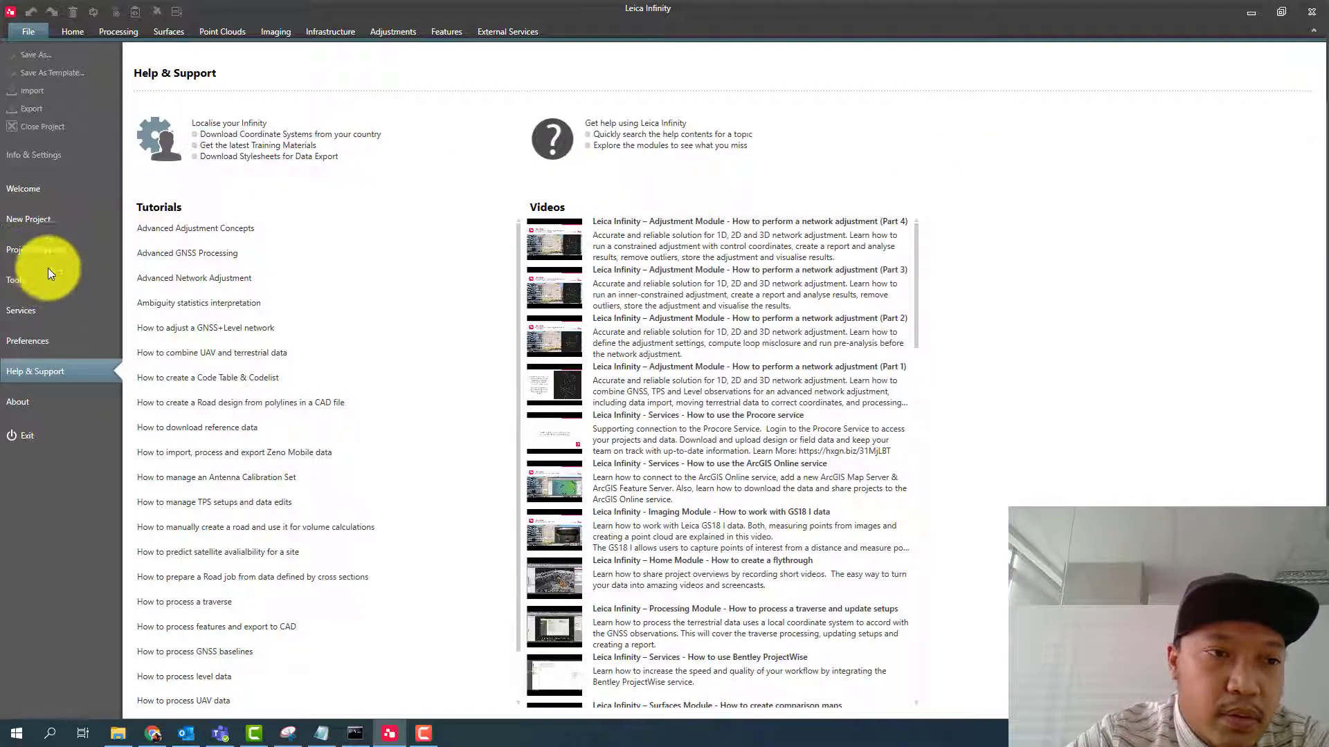
# - Return to the new project setup and create the project
pyautogui.click(43, 220)
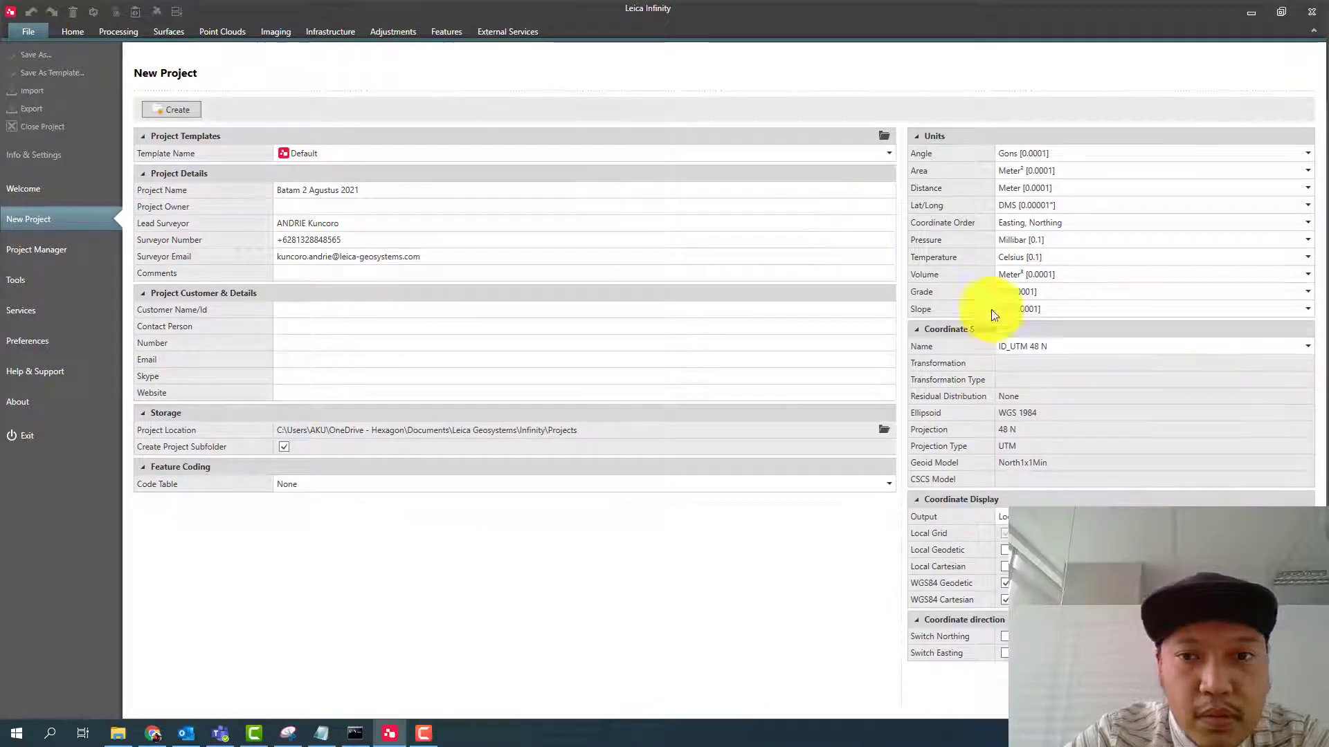
pyautogui.click(178, 112)
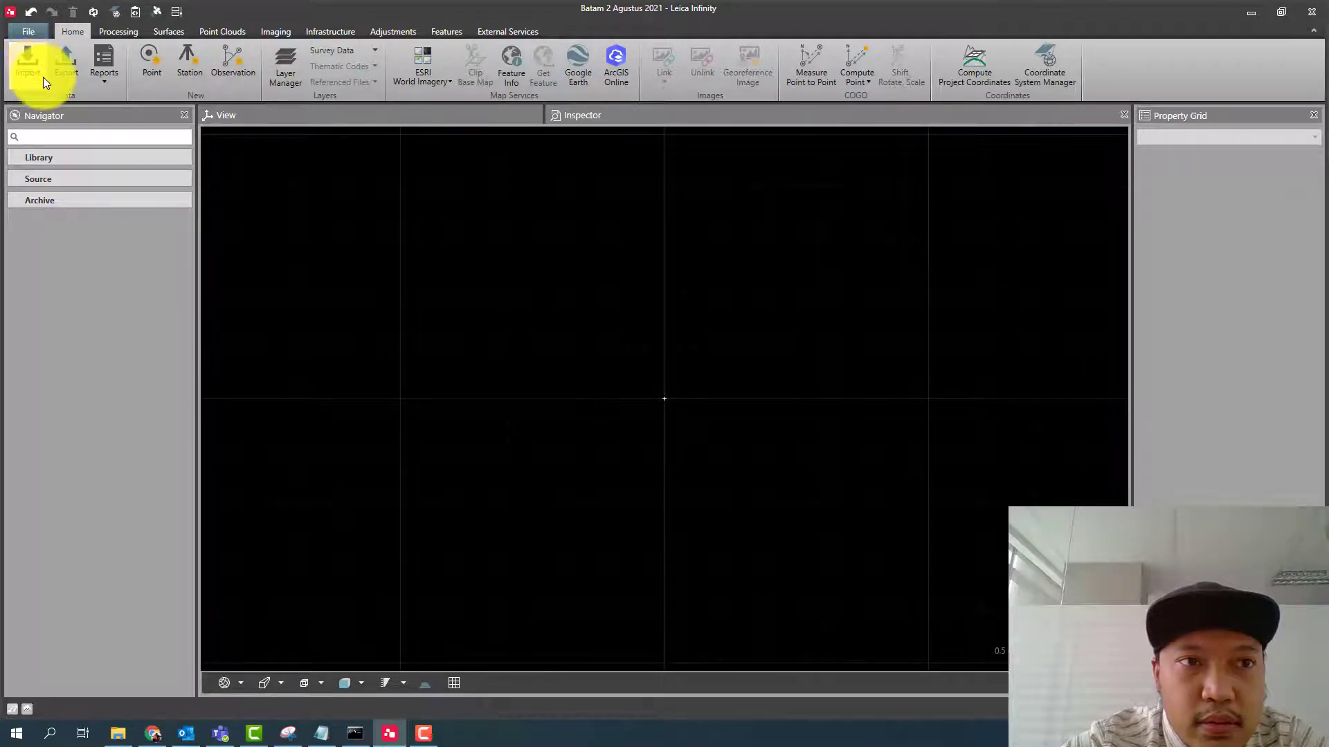
# - Import all the .m00 raw data files from the Batam folder on the Desktop into the project
pyautogui.click(43, 76)
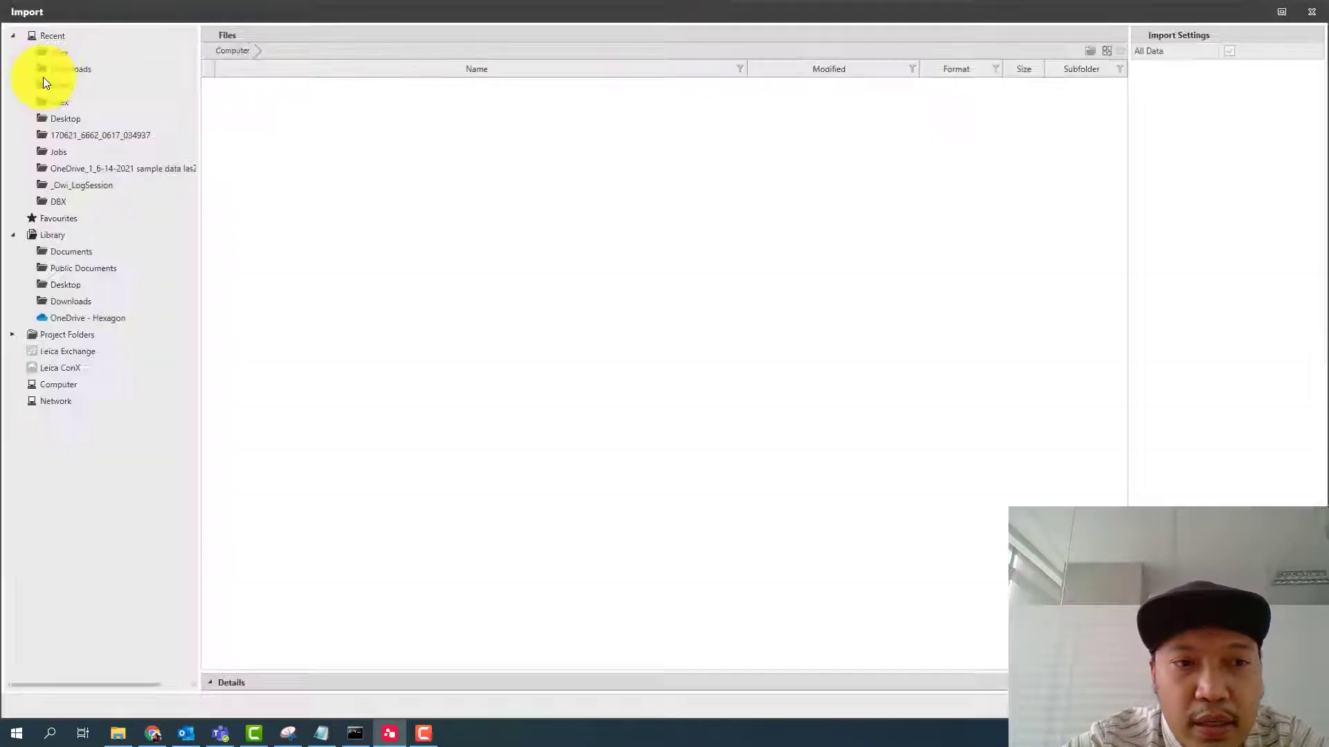
pyautogui.click(73, 119)
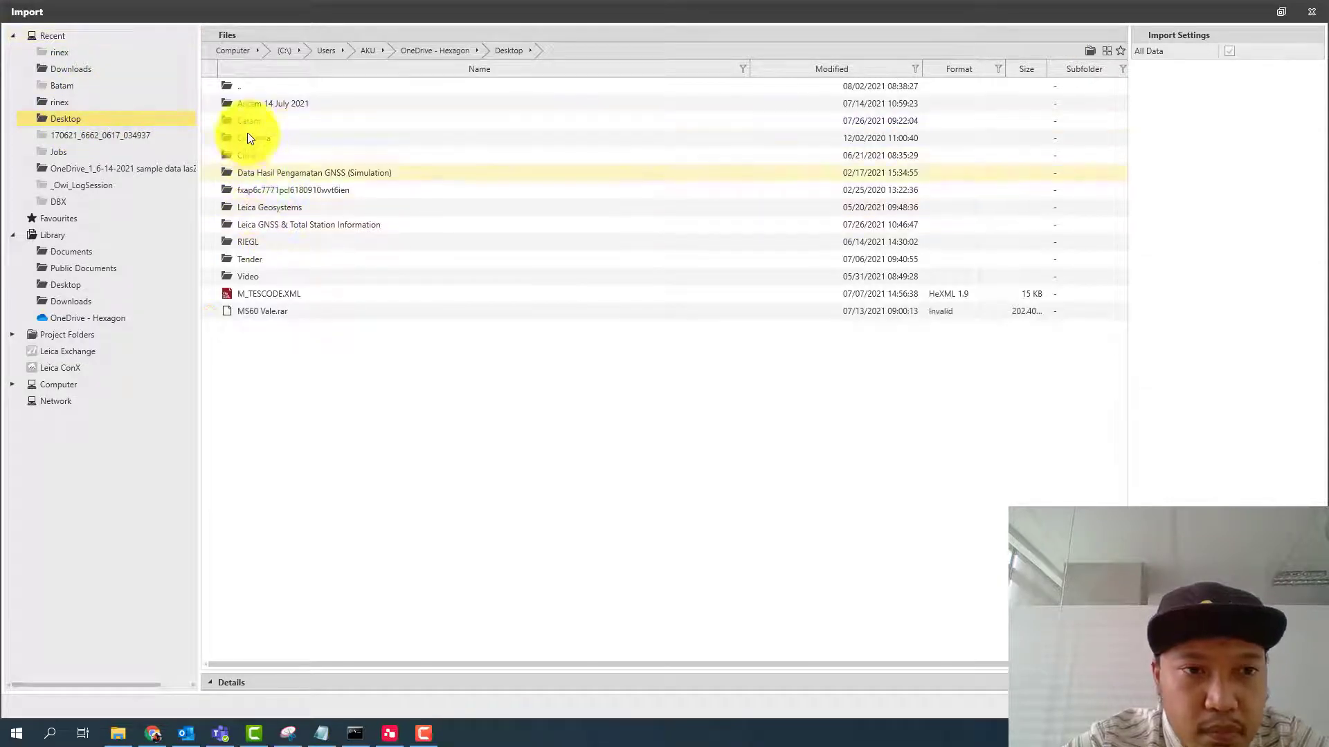
pyautogui.doubleClick(248, 120)
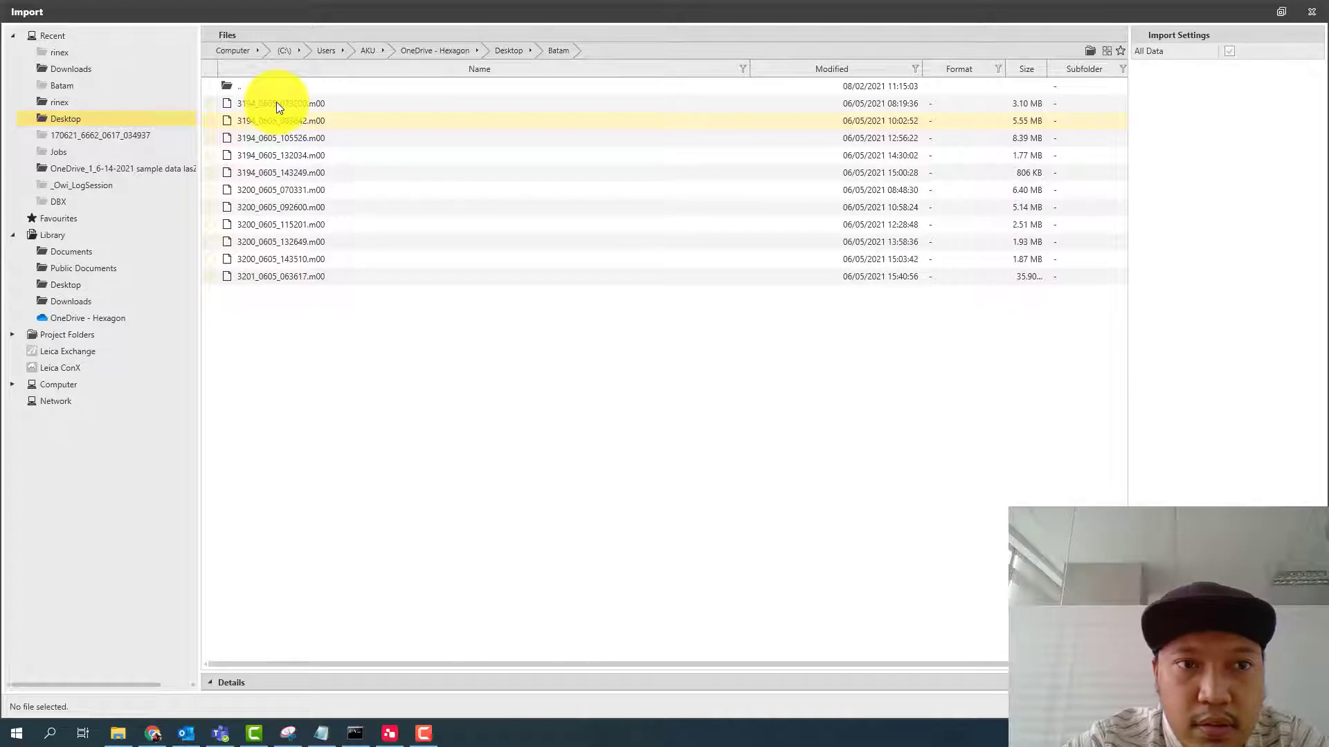
pyautogui.click(276, 103)
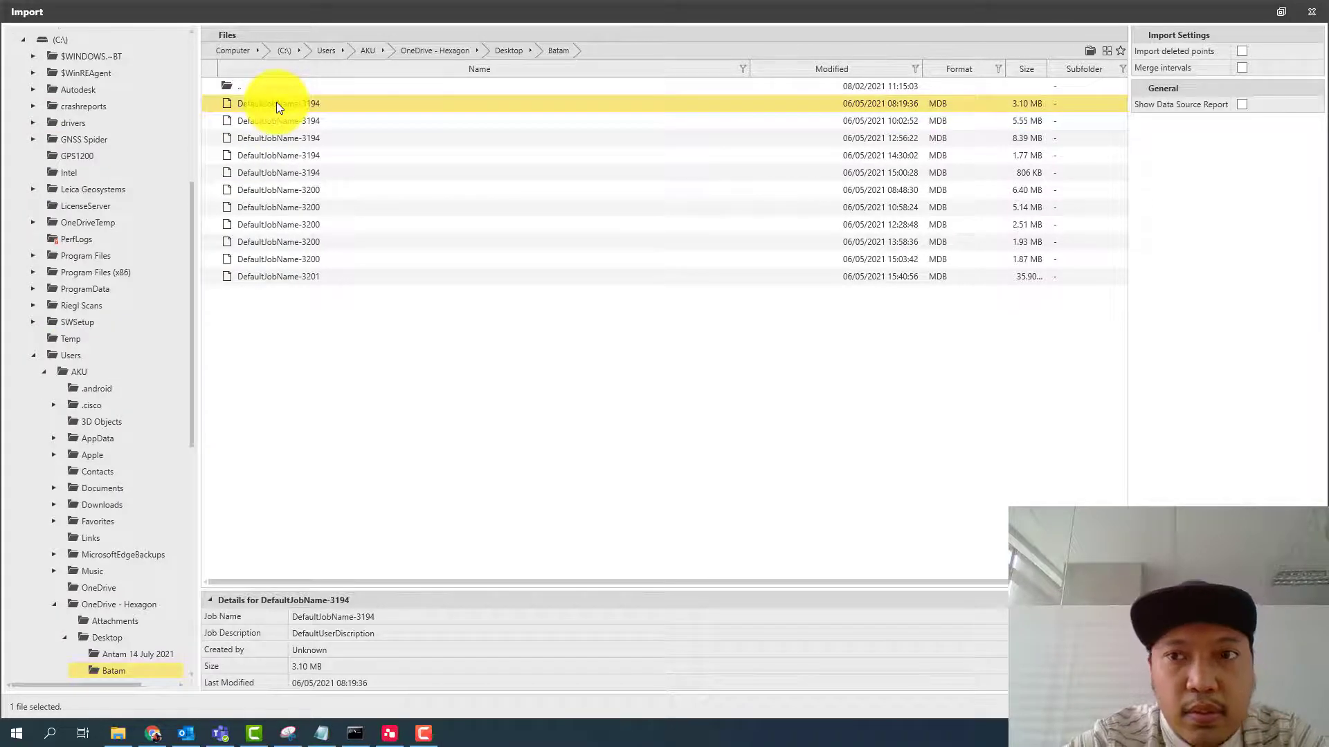
pyautogui.keyDown('shift'); pyautogui.click(287, 276); pyautogui.keyUp('shift')
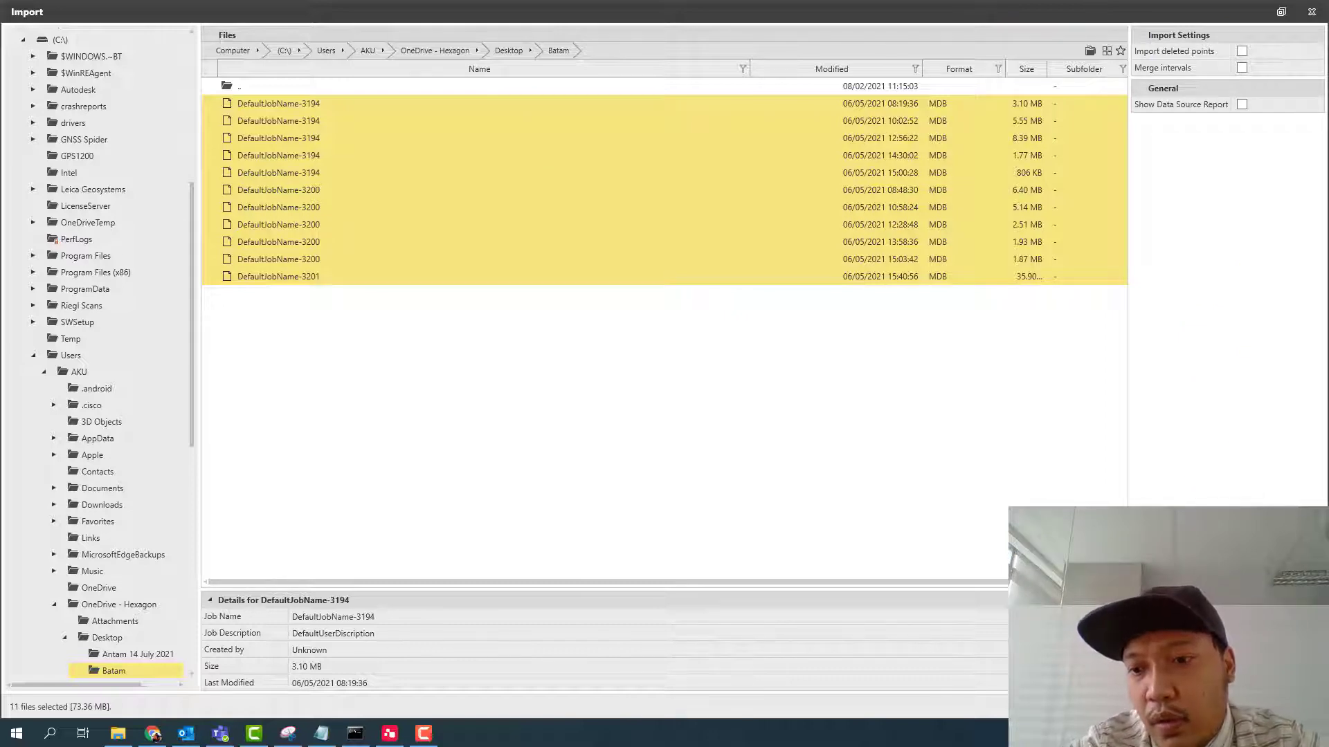
pyautogui.click(1242, 706)
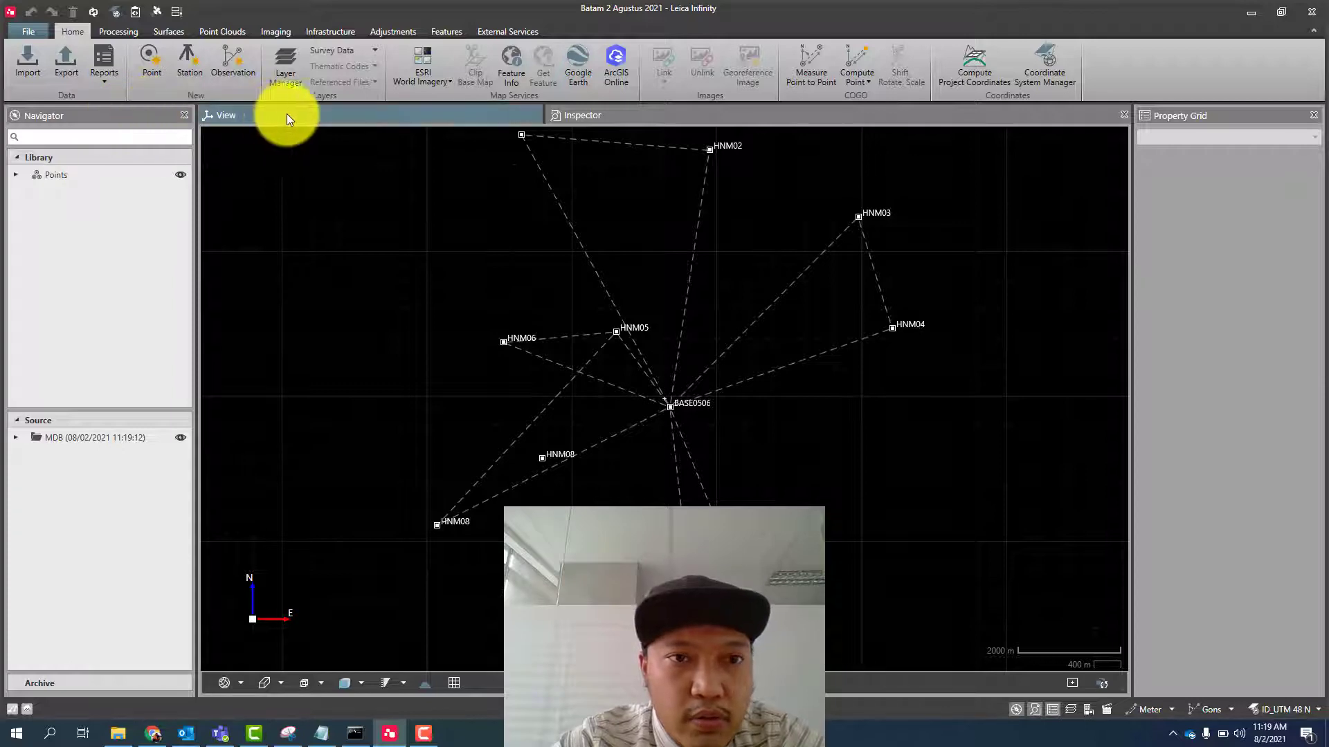
# - Bring up the Inspector, and hide the Navigator, Inspector and Property Grid so only the View remains
pyautogui.click(612, 119)
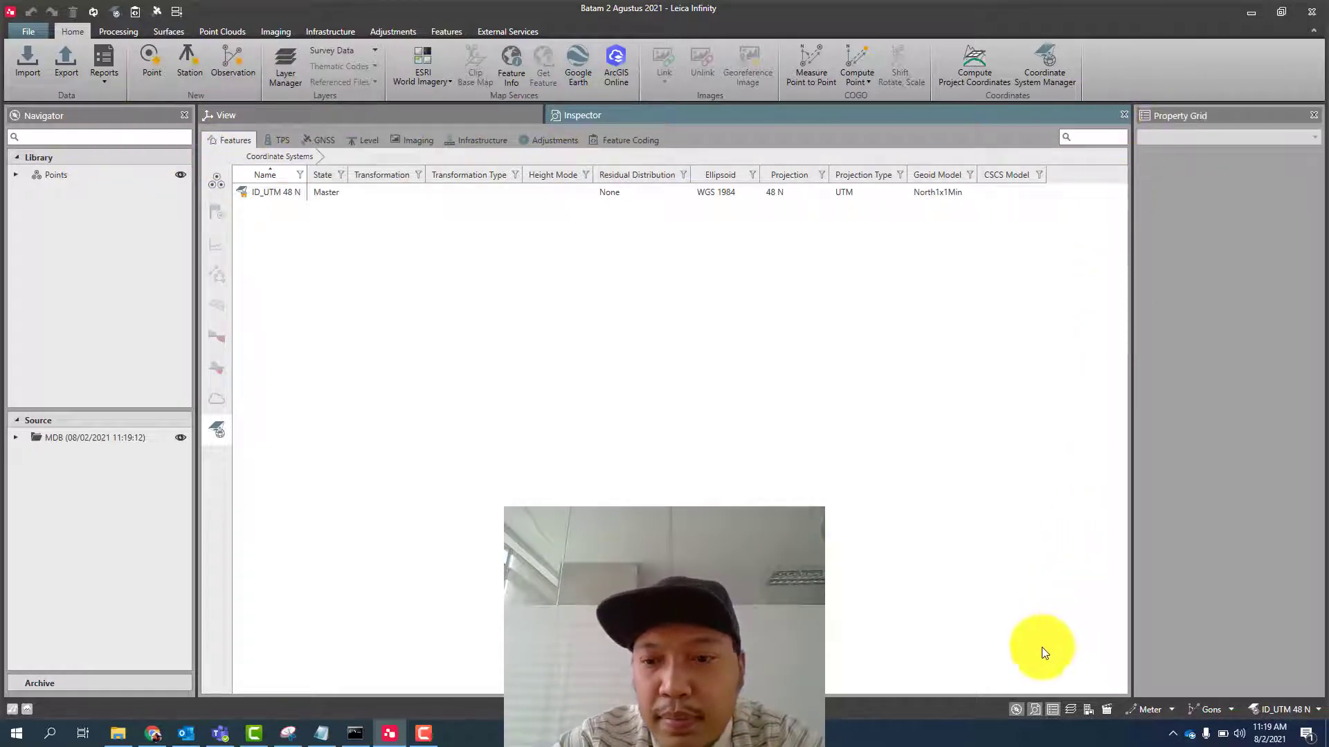
pyautogui.click(1015, 706)
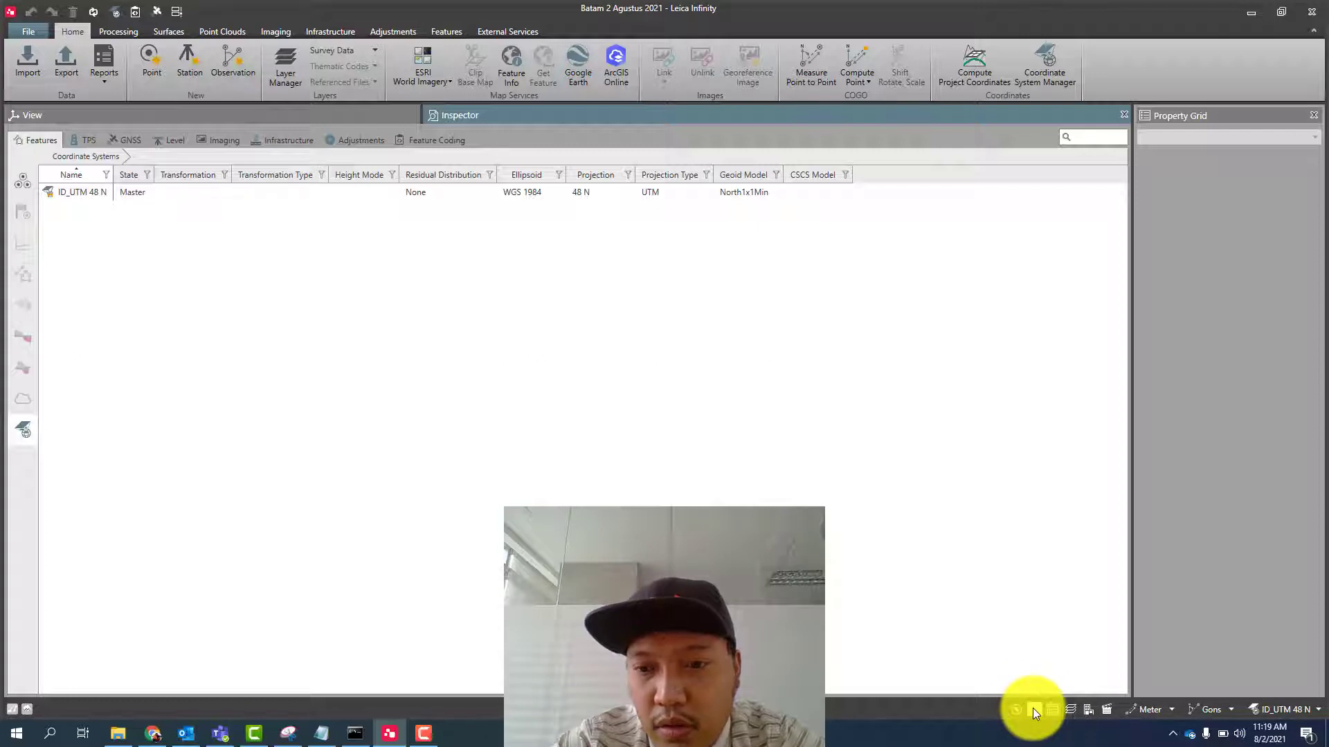
pyautogui.click(1033, 708)
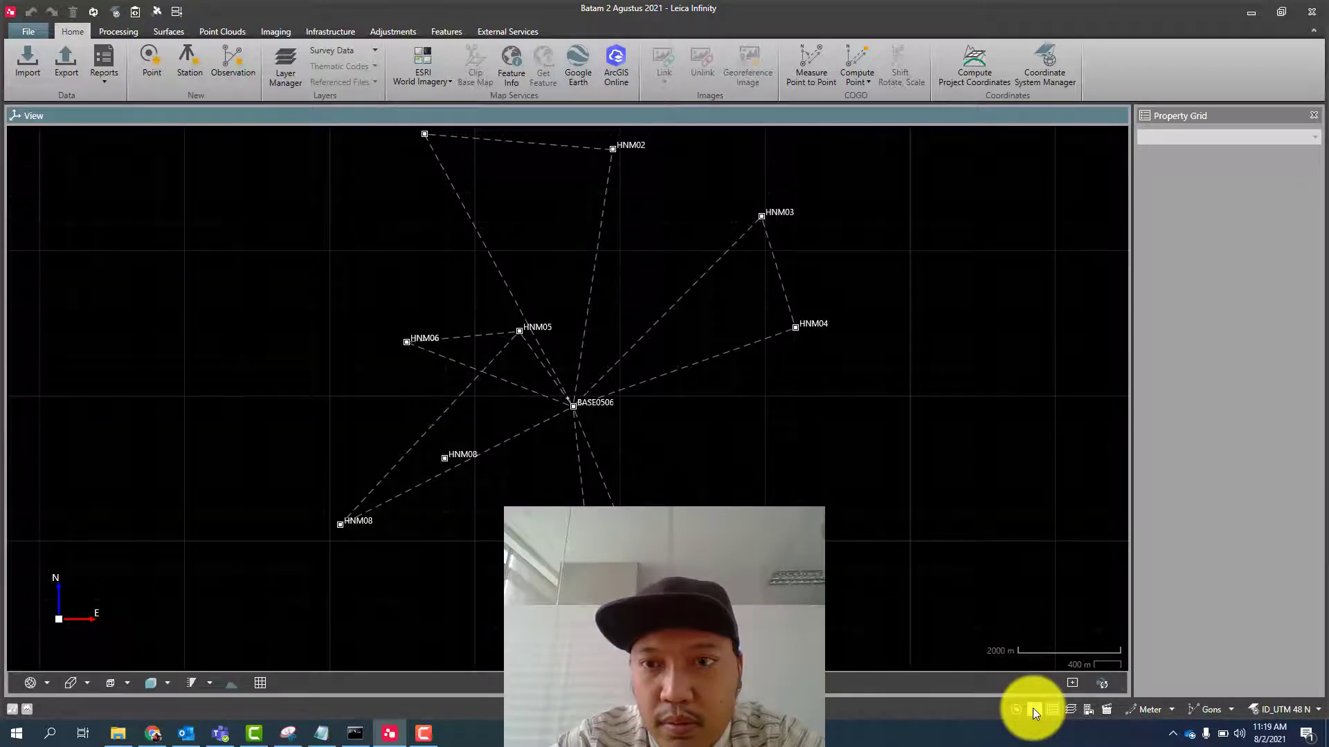
pyautogui.click(1056, 709)
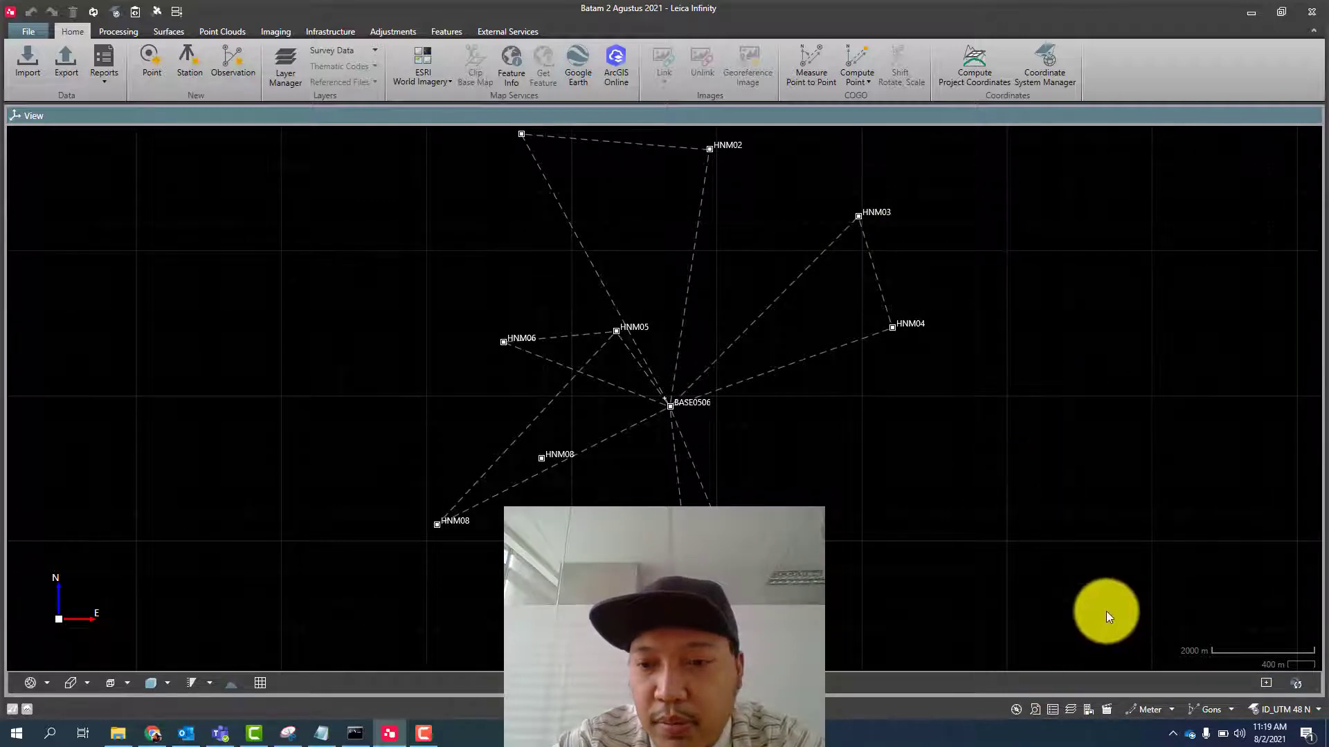
# - Show the Navigator and Property Grid again, and open the Layer Manager
pyautogui.click(1017, 710)
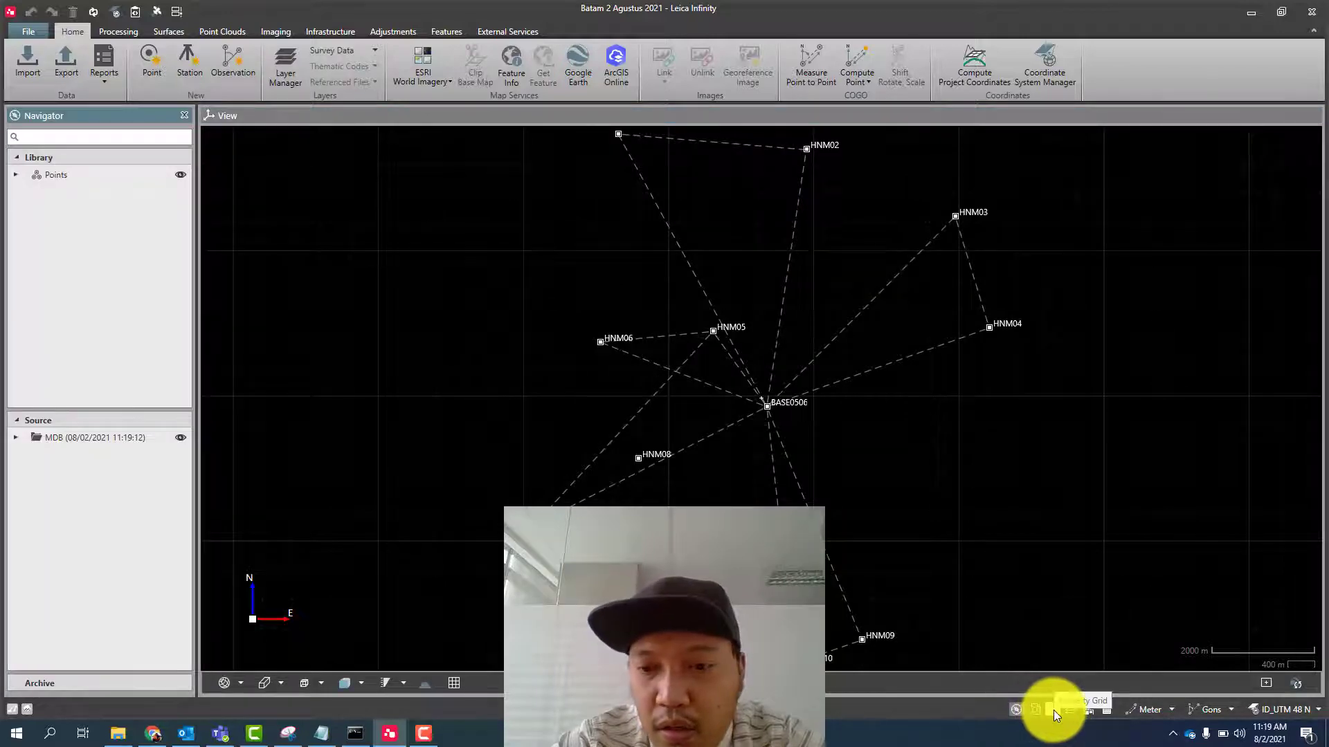
pyautogui.click(1054, 710)
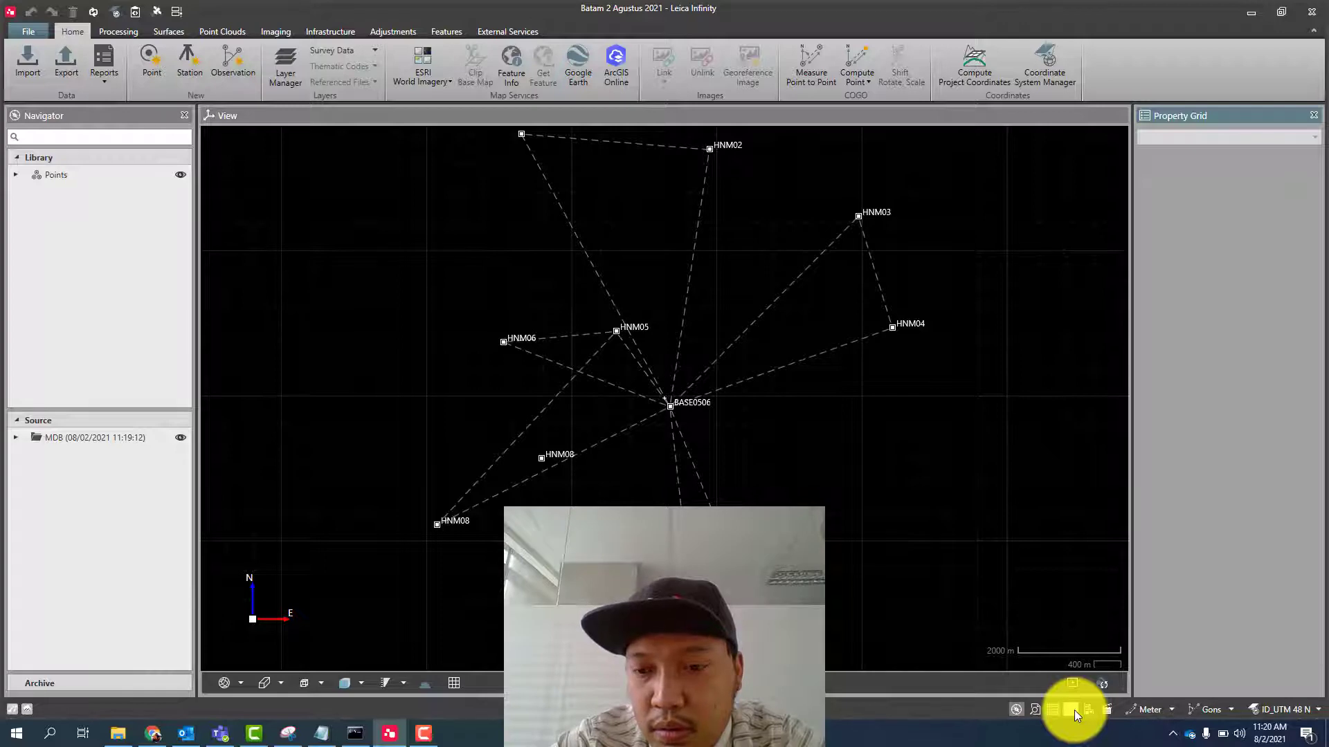
pyautogui.click(1074, 710)
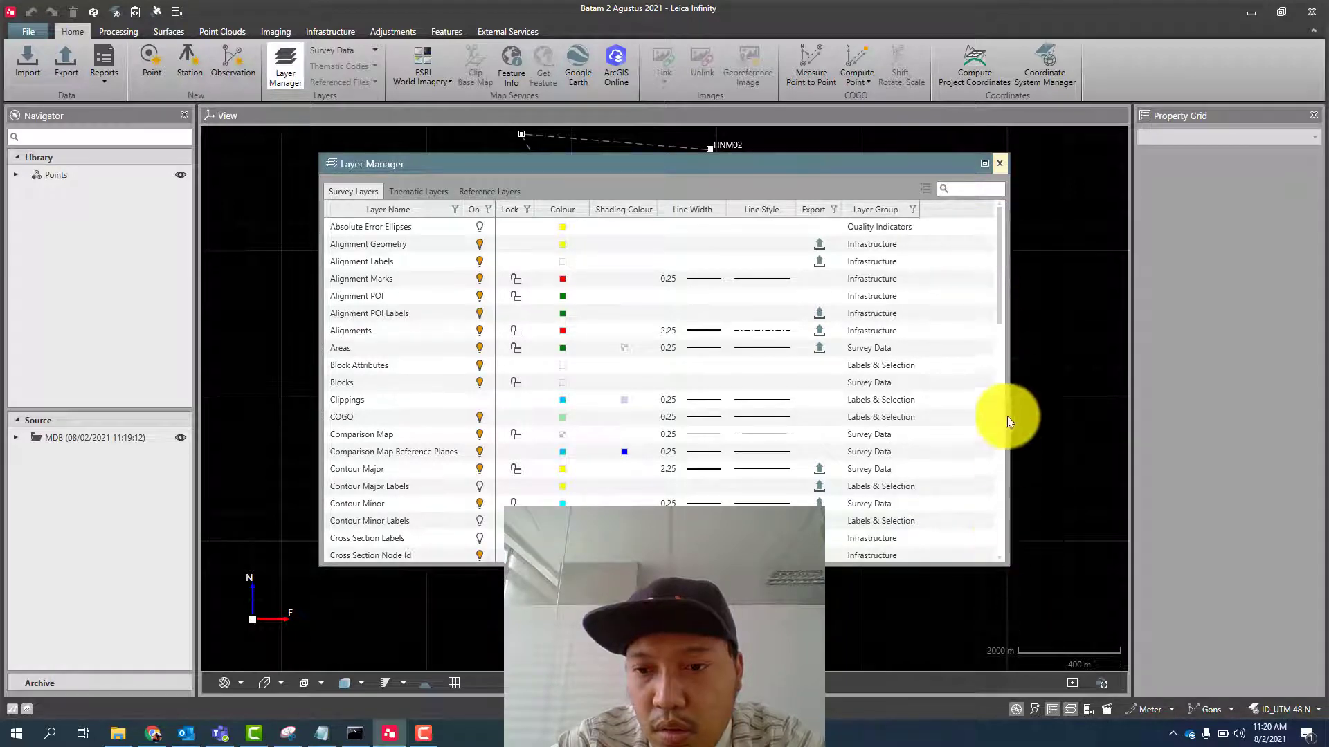
# - Close the Layer Manager and bring the Inspector back alongside the View
pyautogui.click(1000, 163)
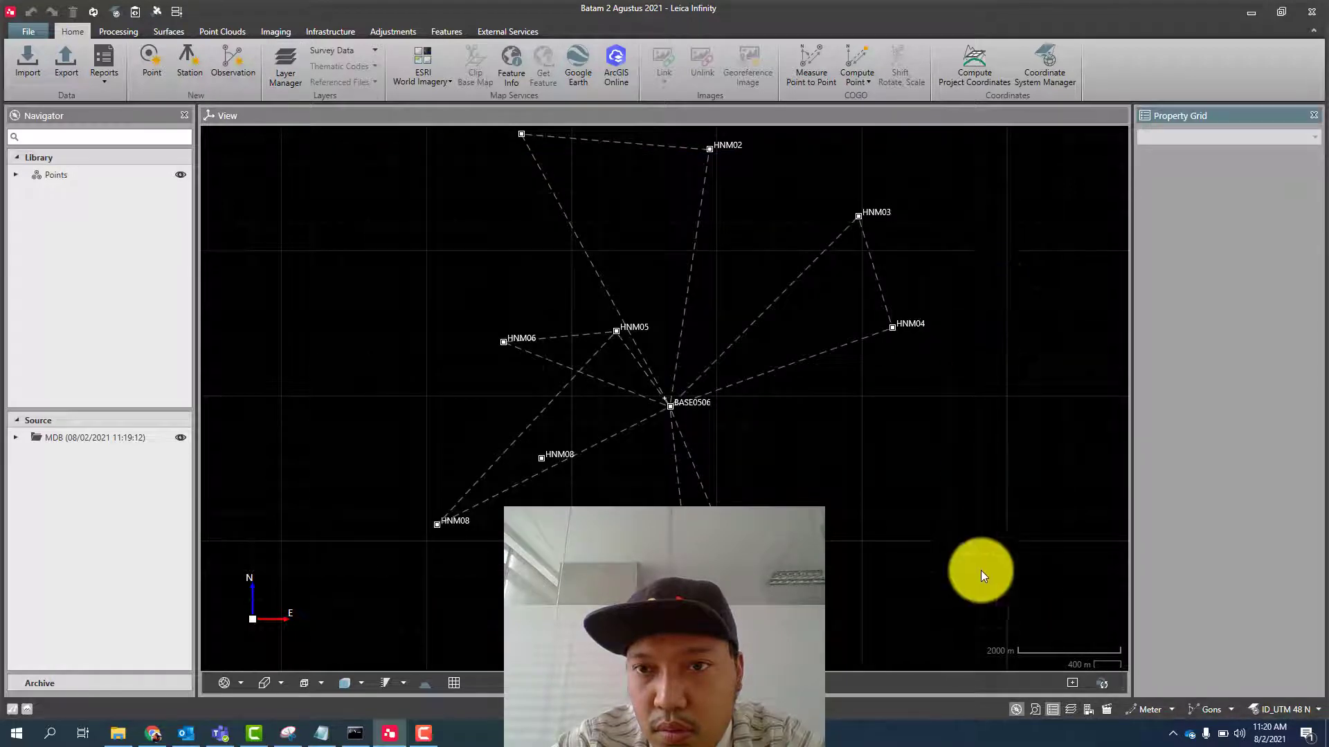
pyautogui.click(1033, 710)
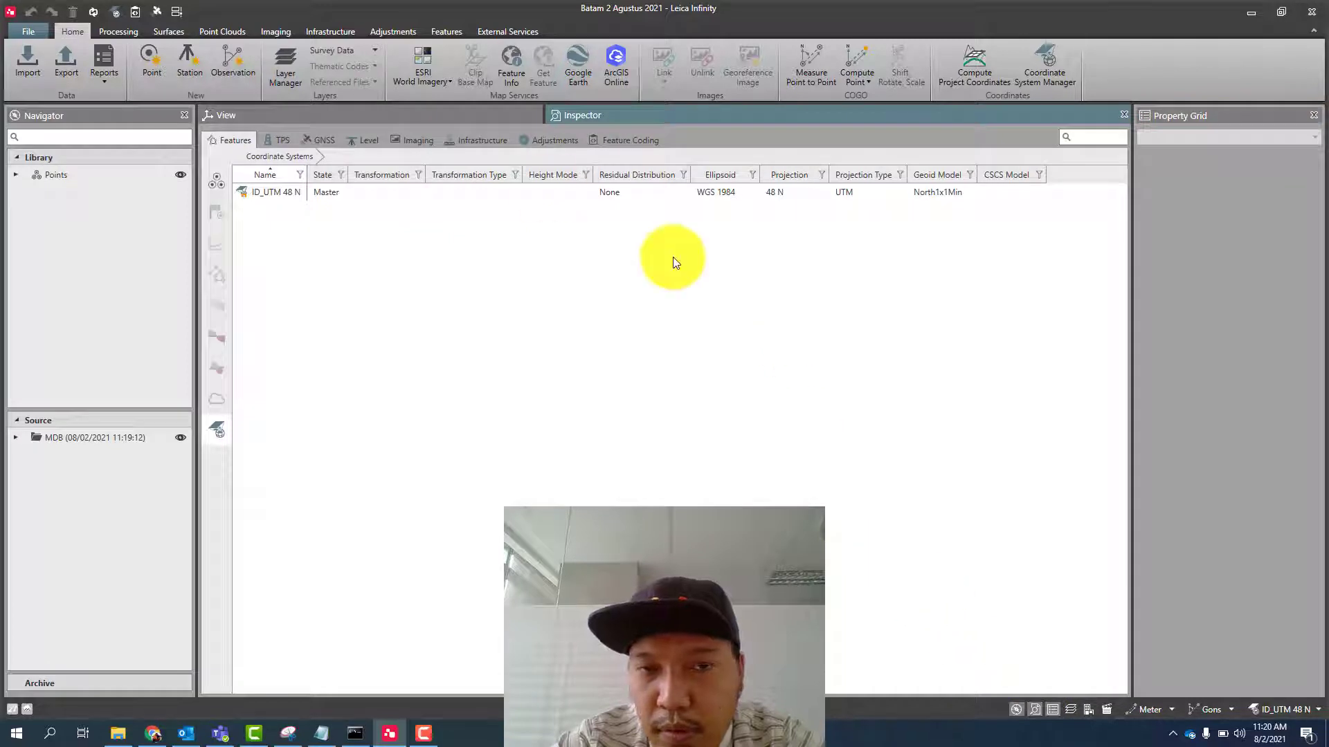
pyautogui.click(430, 114)
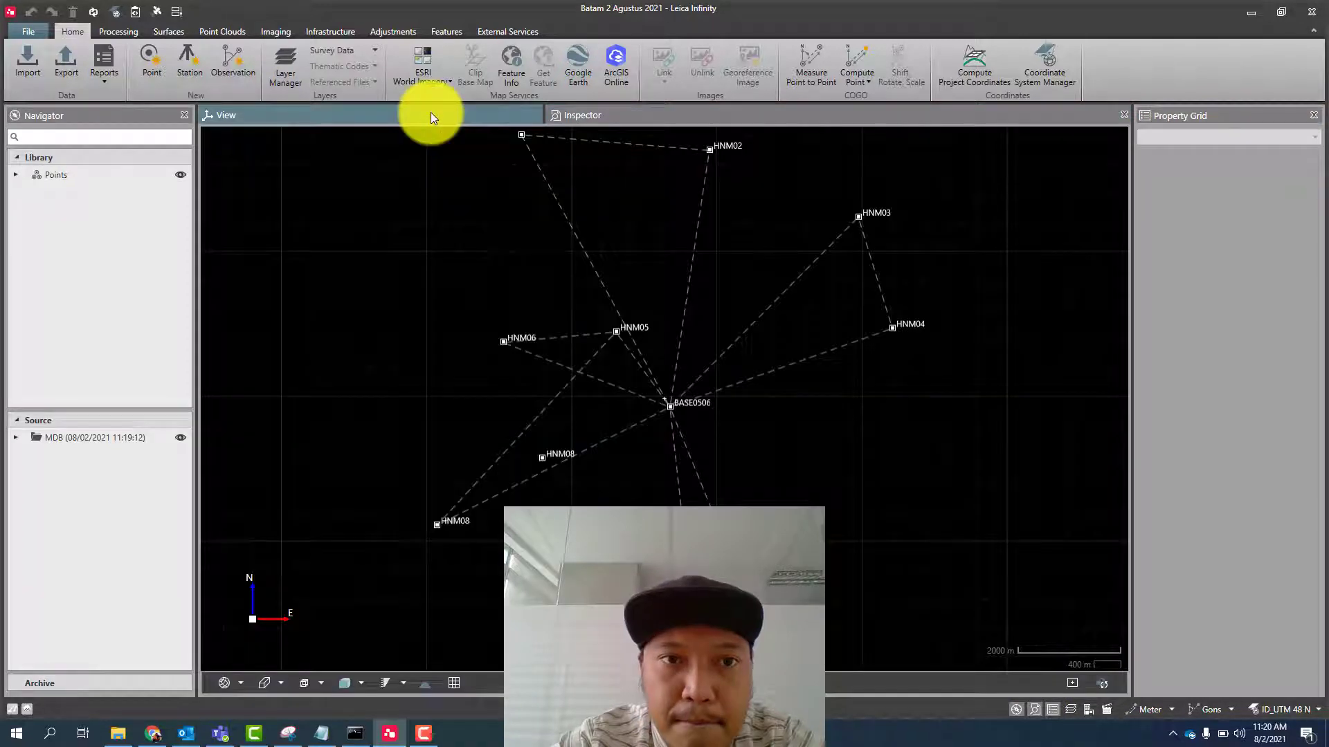
pyautogui.click(646, 116)
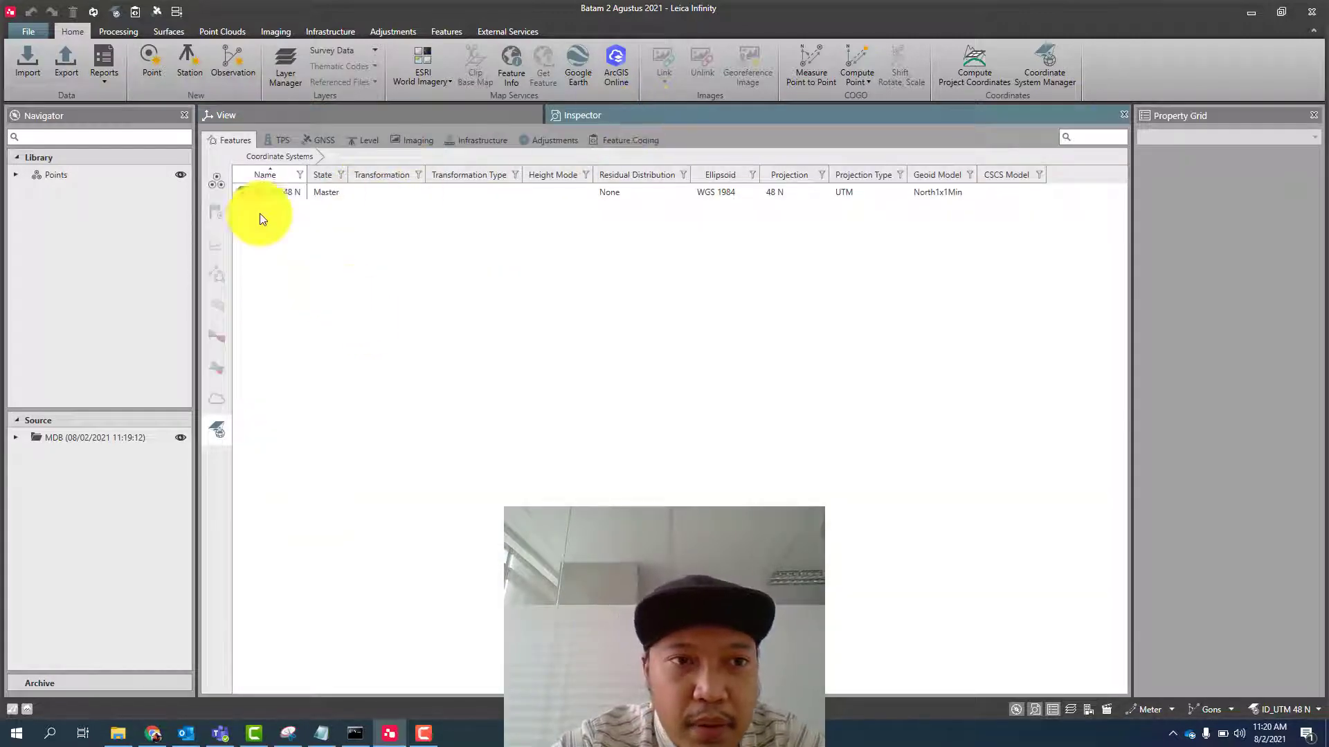
# - List the imported points in the Inspector and rename the HNM08 point observed at 09:26:47 to HNM07
pyautogui.click(214, 185)
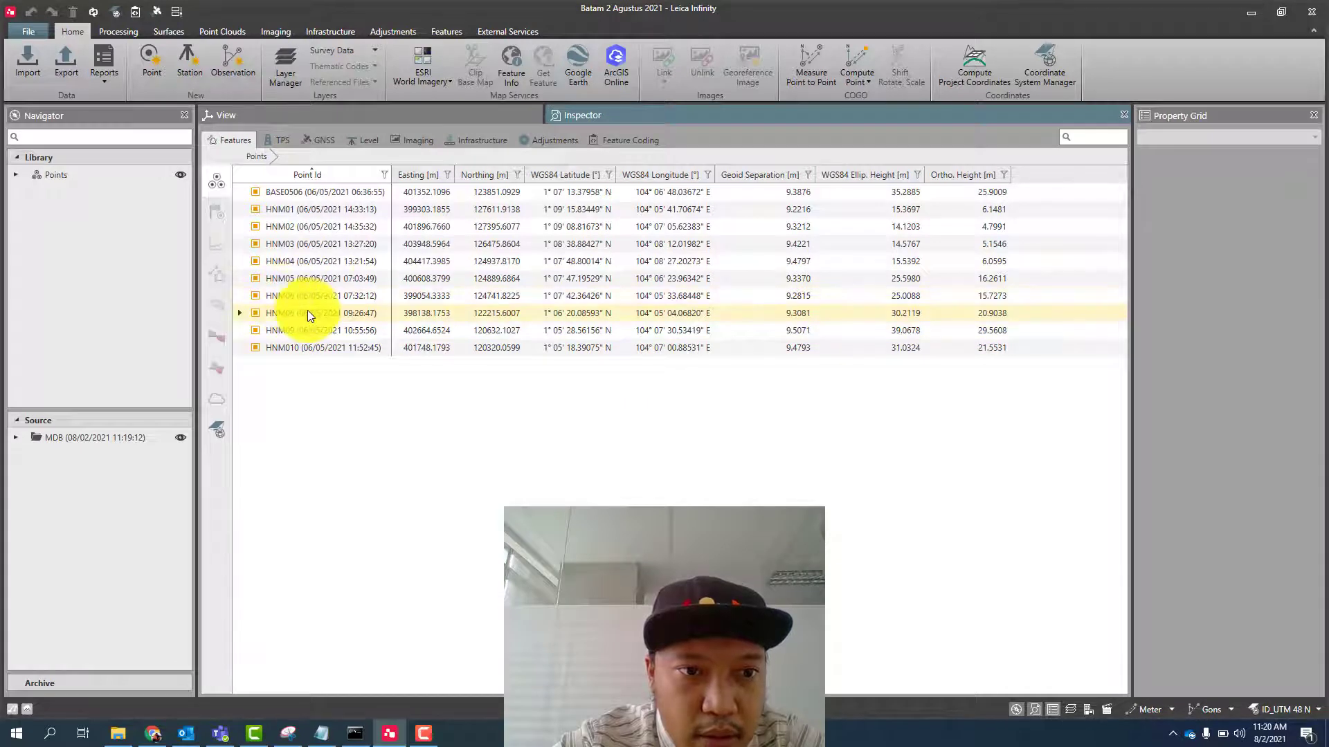
pyautogui.click(241, 315)
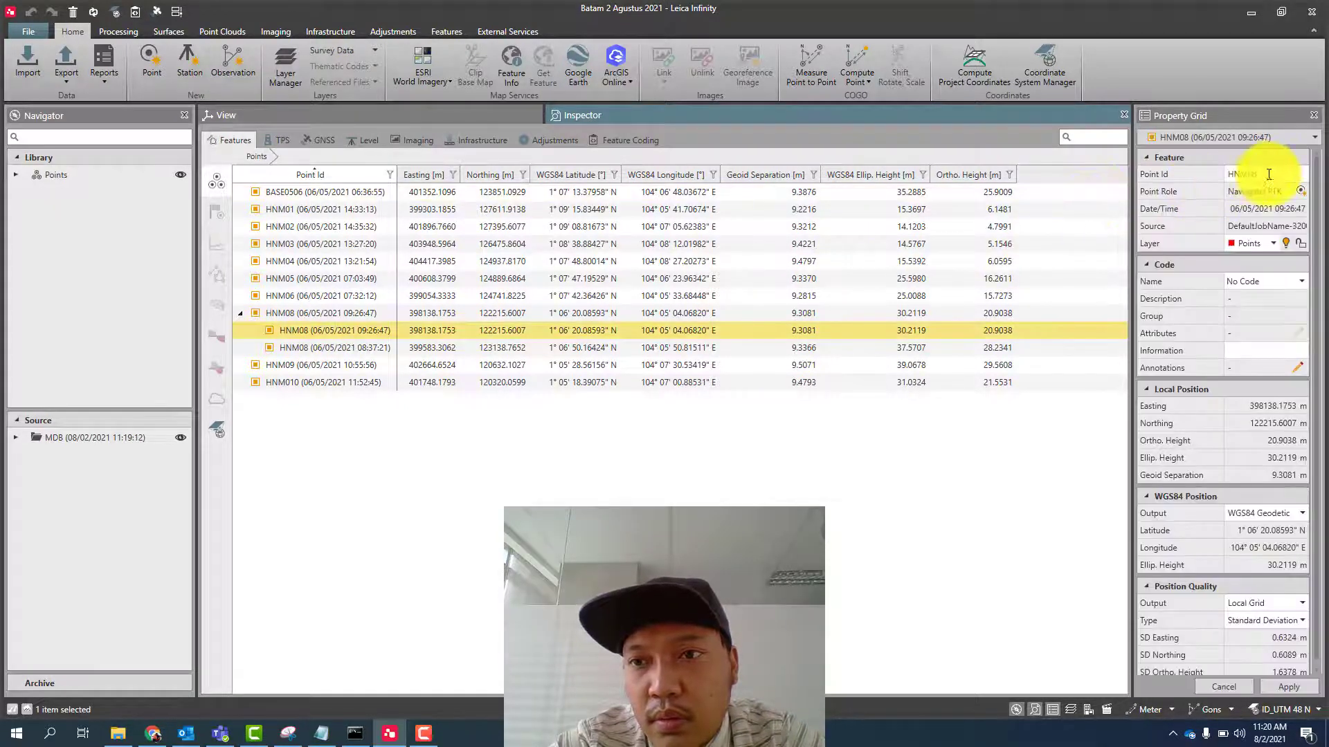
pyautogui.press('BackSpace')
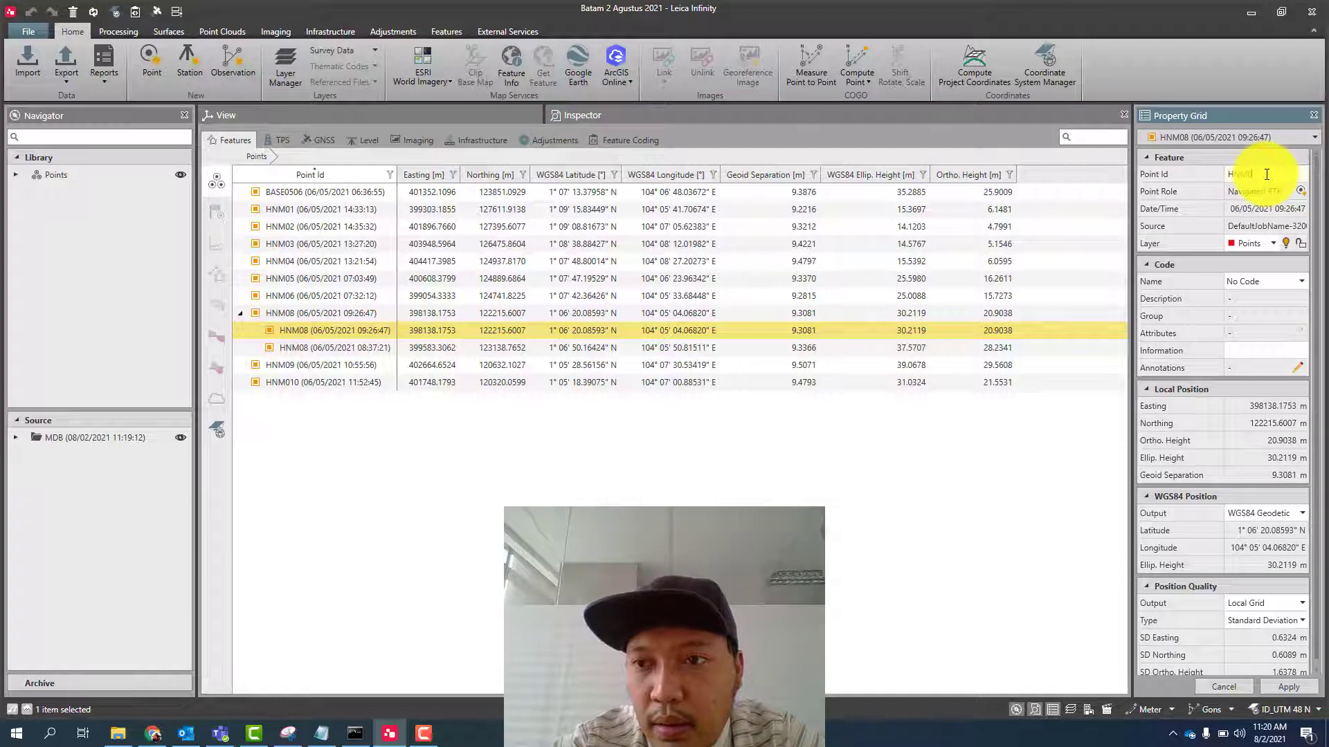
pyautogui.press('Home')
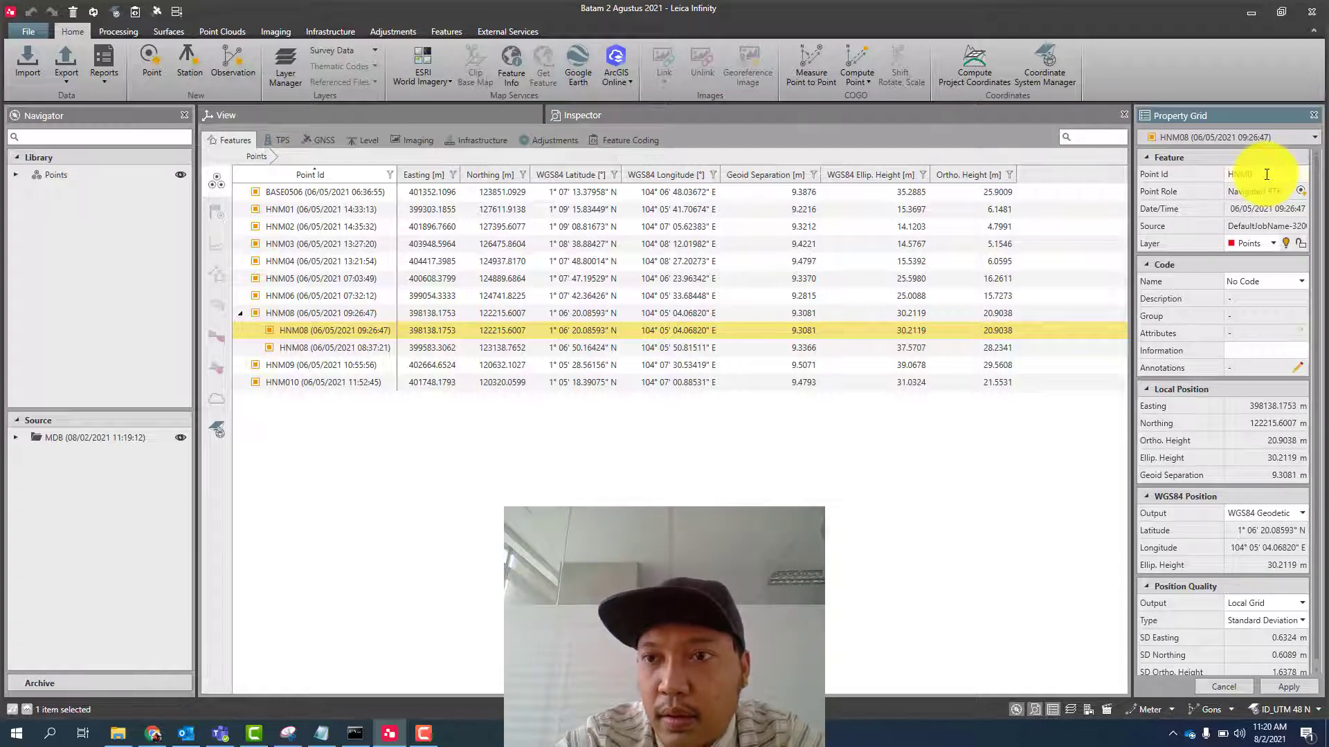
pyautogui.write('7')
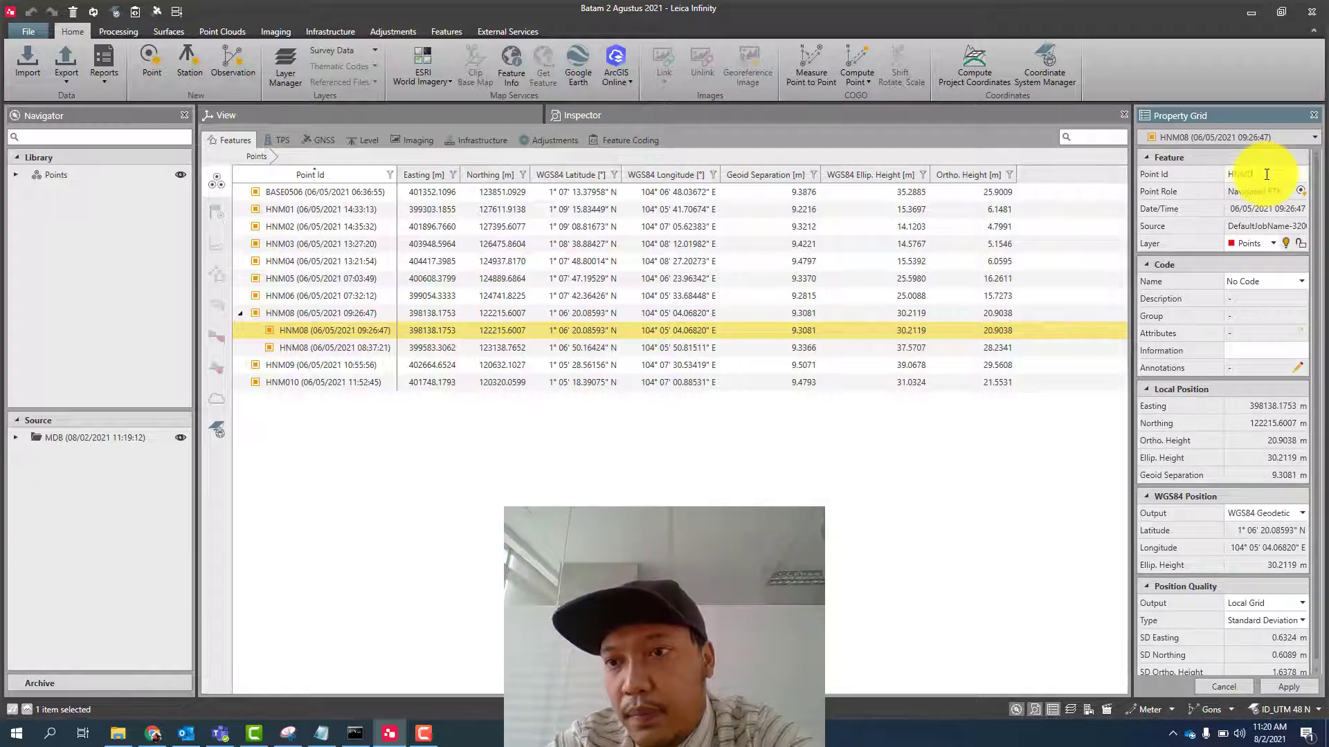
pyautogui.click(1293, 687)
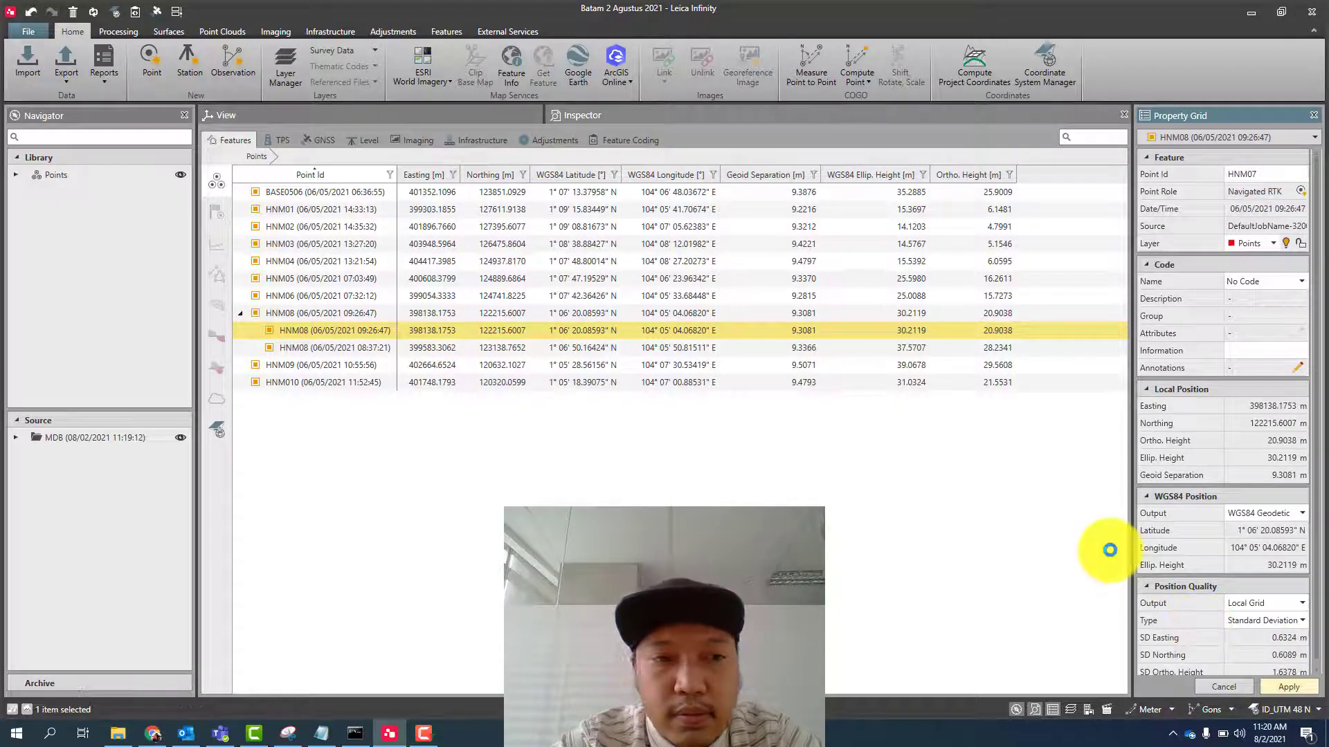
# - Check the renamed point in the View, and list the GNSS observation intervals in the Inspector
pyautogui.click(380, 109)
pyautogui.click(631, 119)
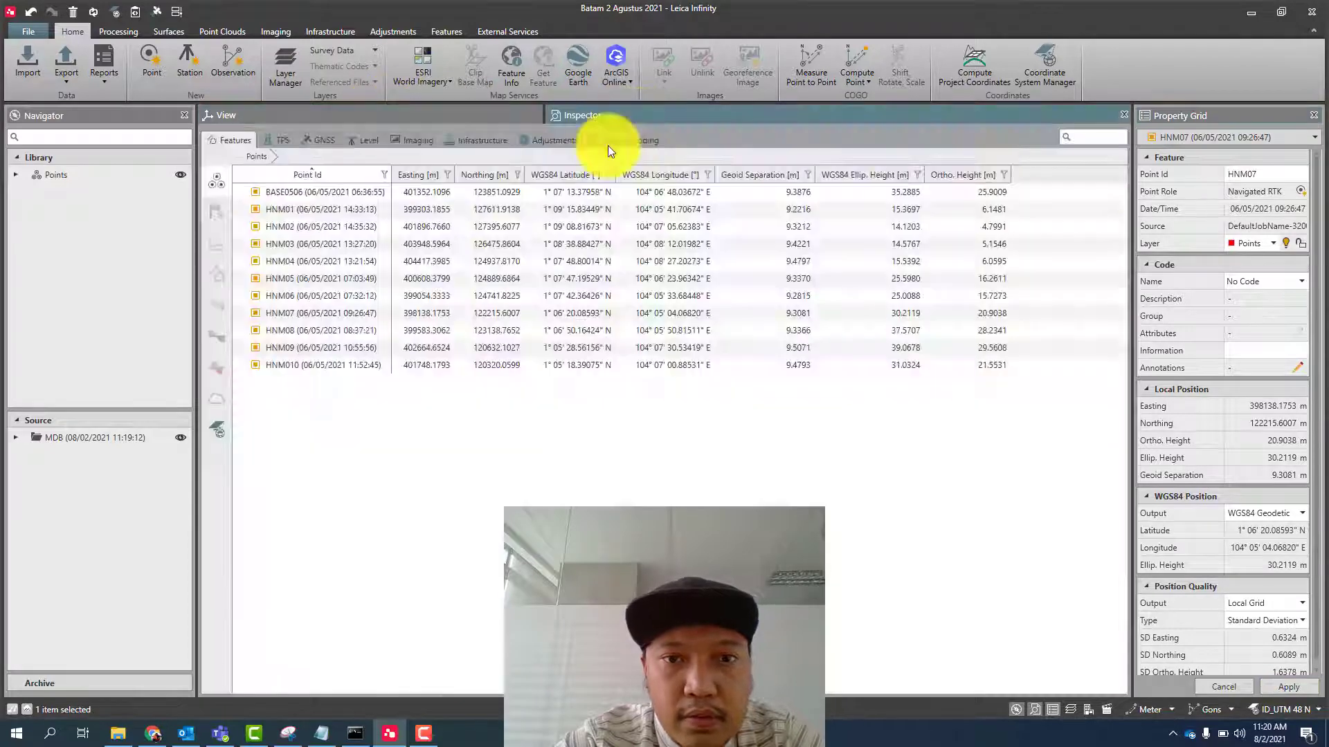
pyautogui.click(317, 140)
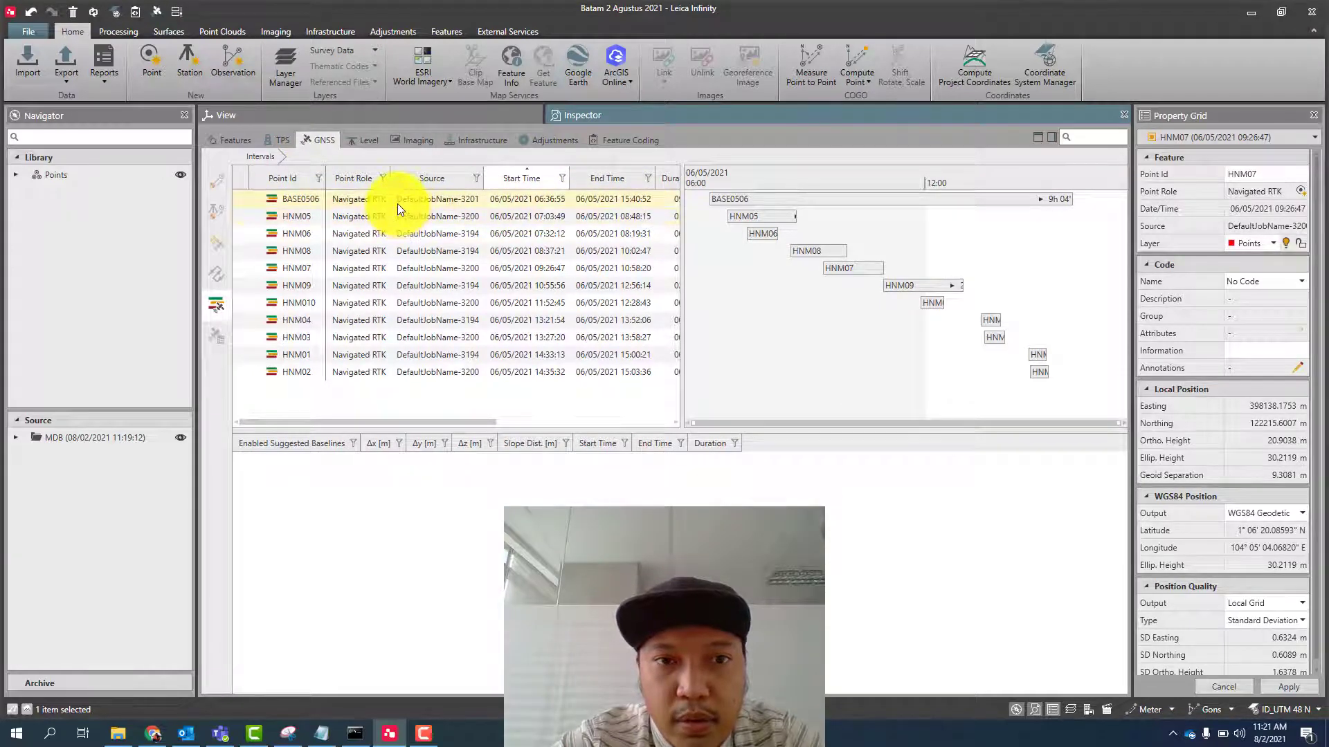
# - Shorten the BASE0506 interval by setting its inclusion window's end time to 06/05/2021 07:36:2
pyautogui.click(398, 205)
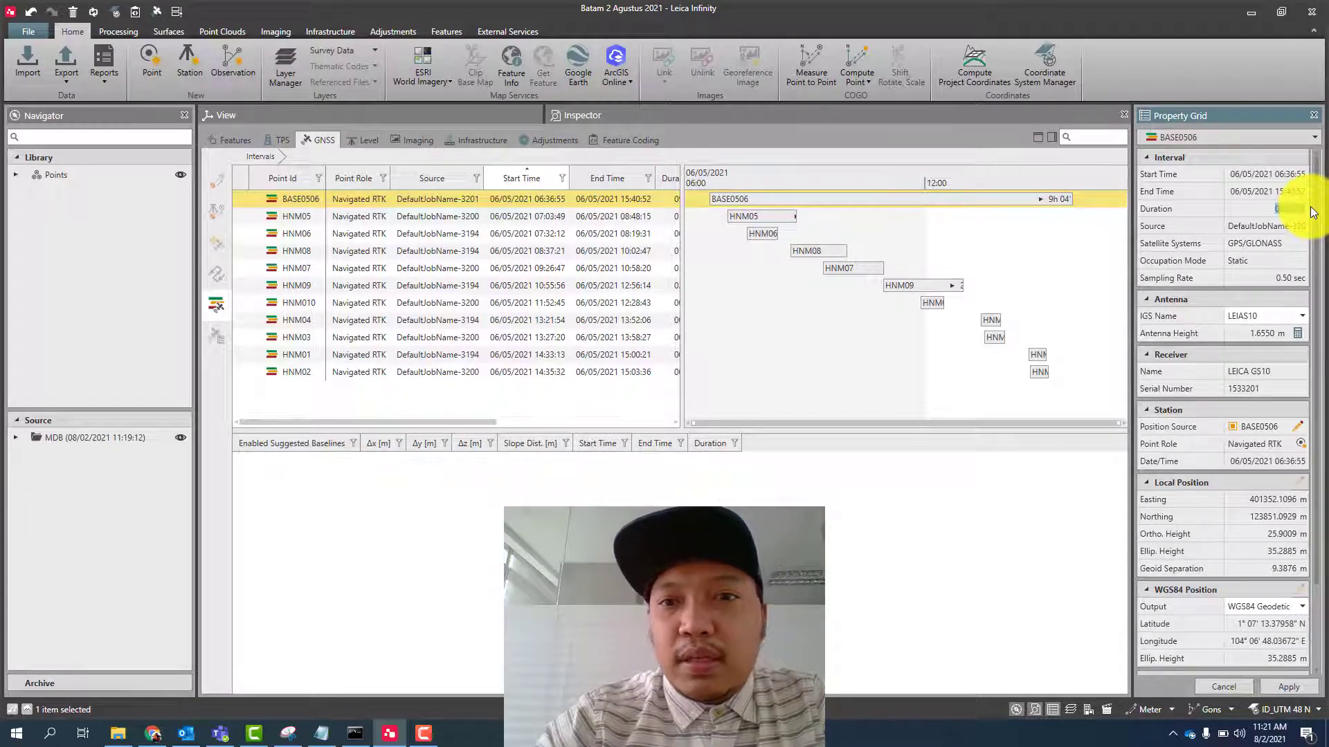
pyautogui.moveTo(825, 205)
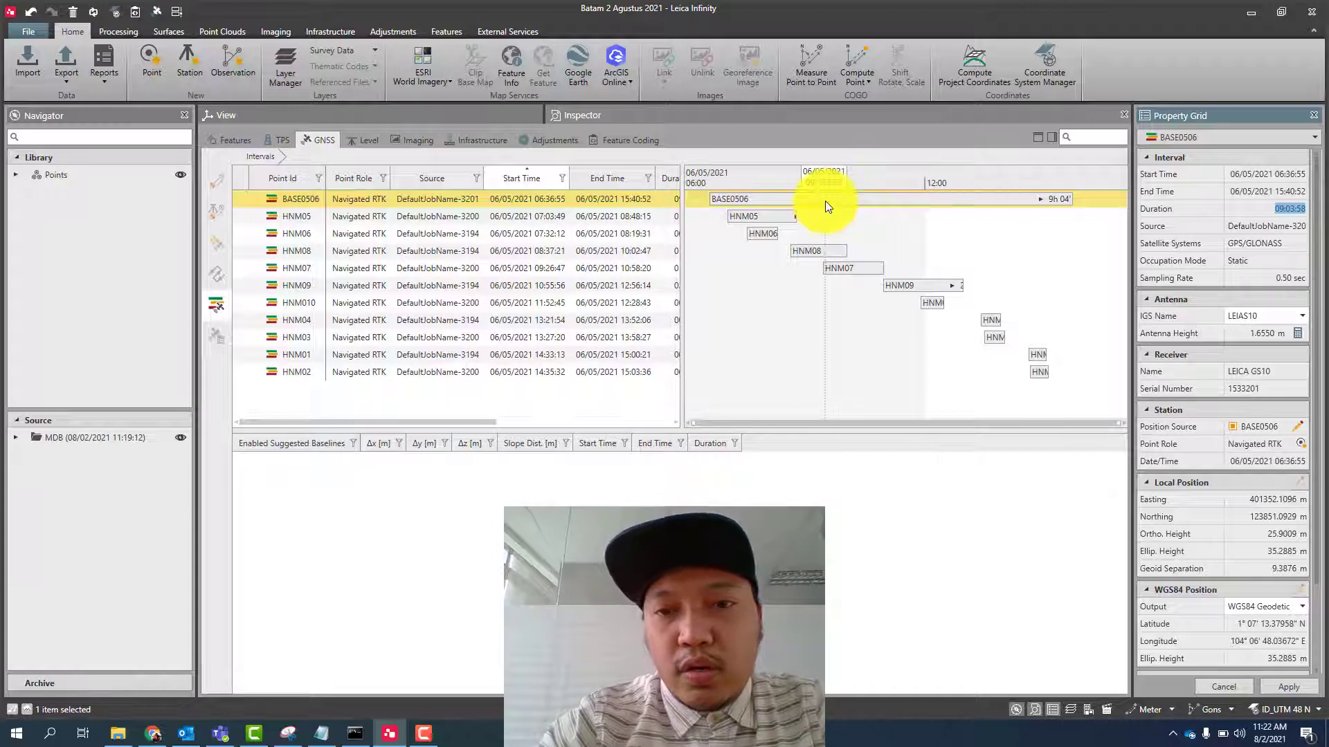
pyautogui.rightClick(825, 201)
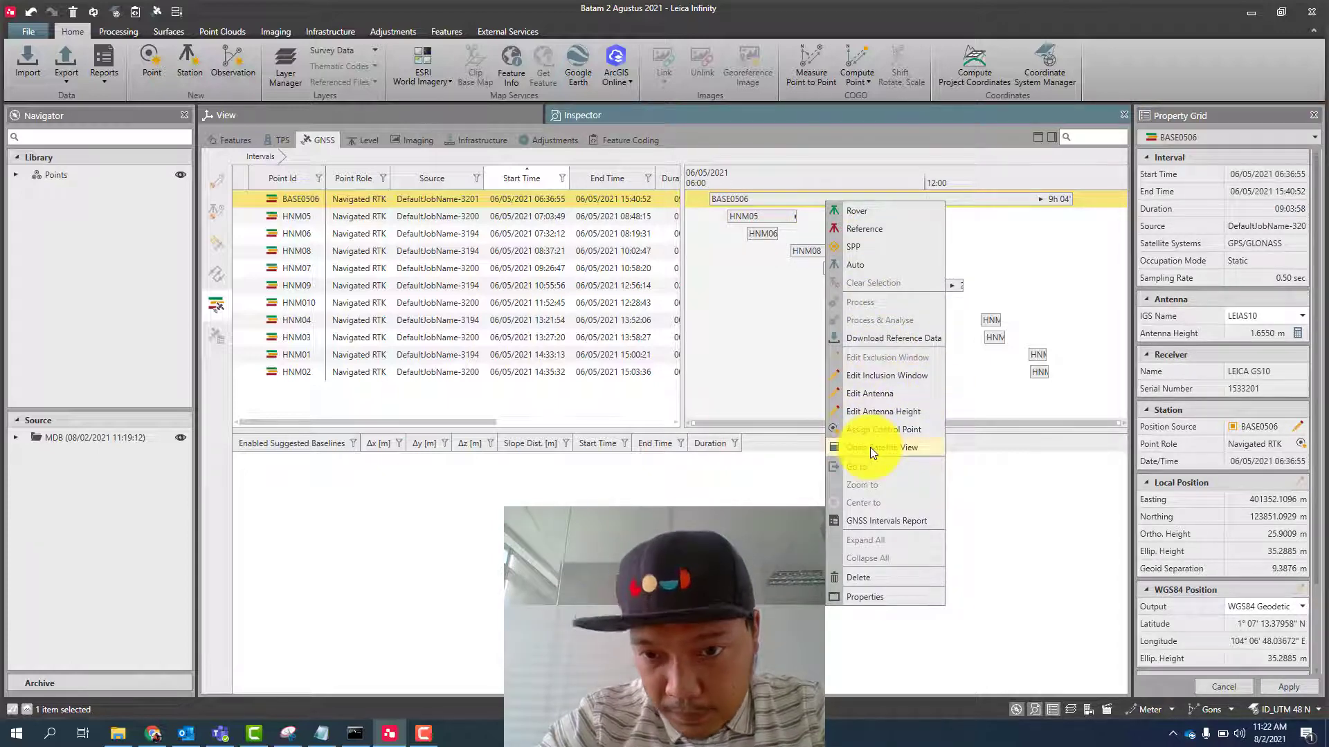
pyautogui.click(883, 377)
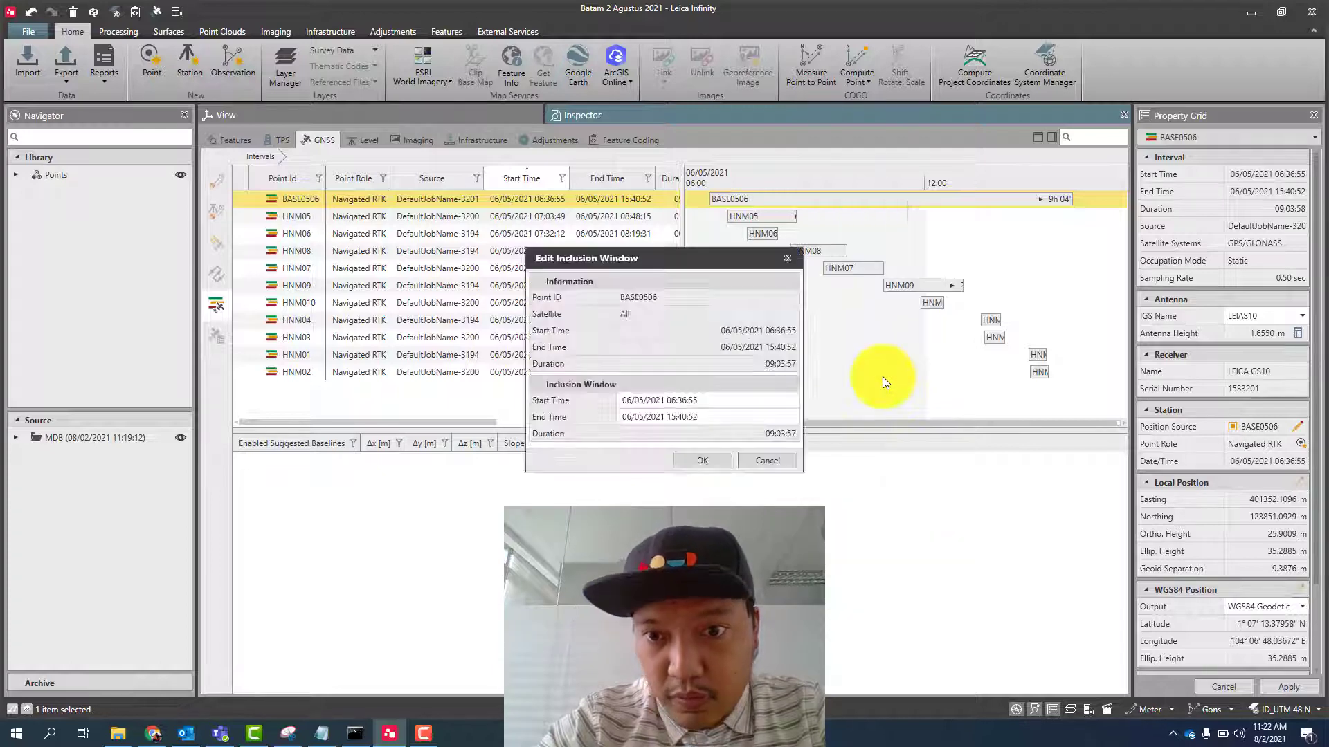
pyautogui.click(676, 419)
pyautogui.click(676, 418)
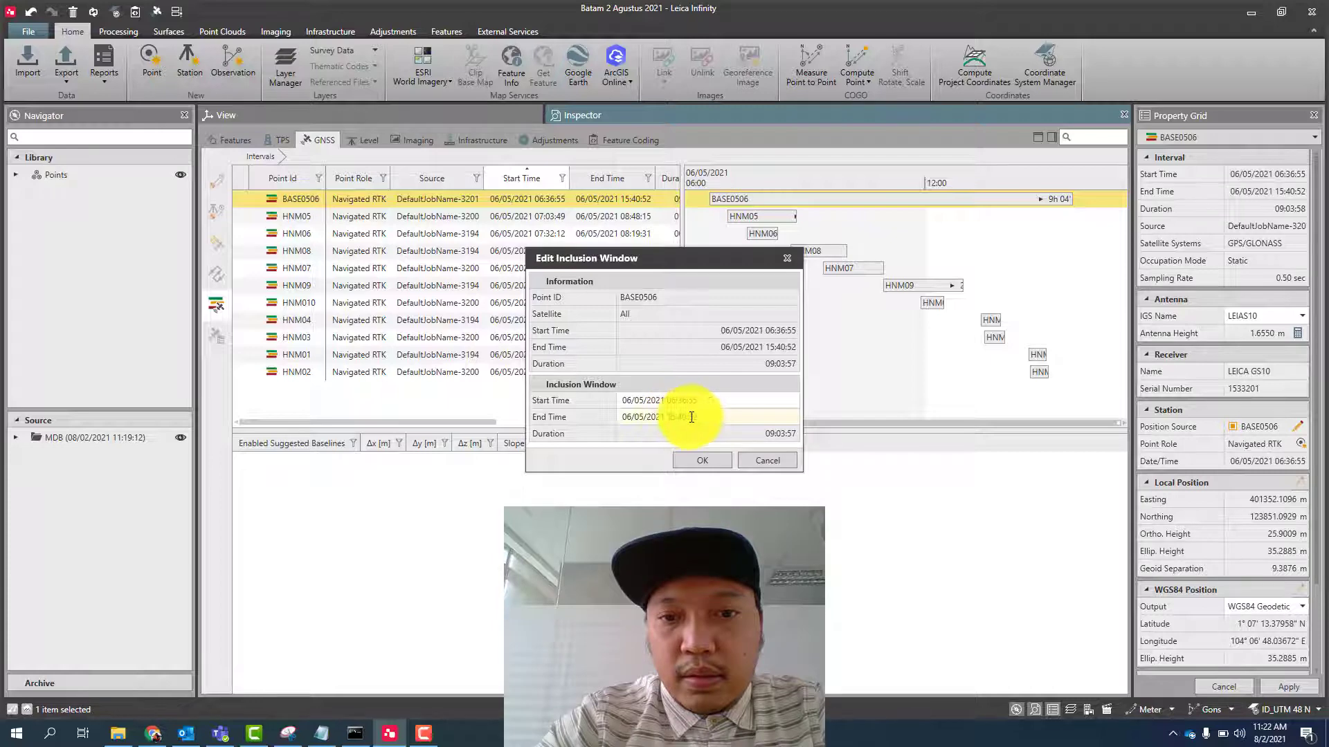
pyautogui.press('BackSpace')
pyautogui.press('BackSpace')
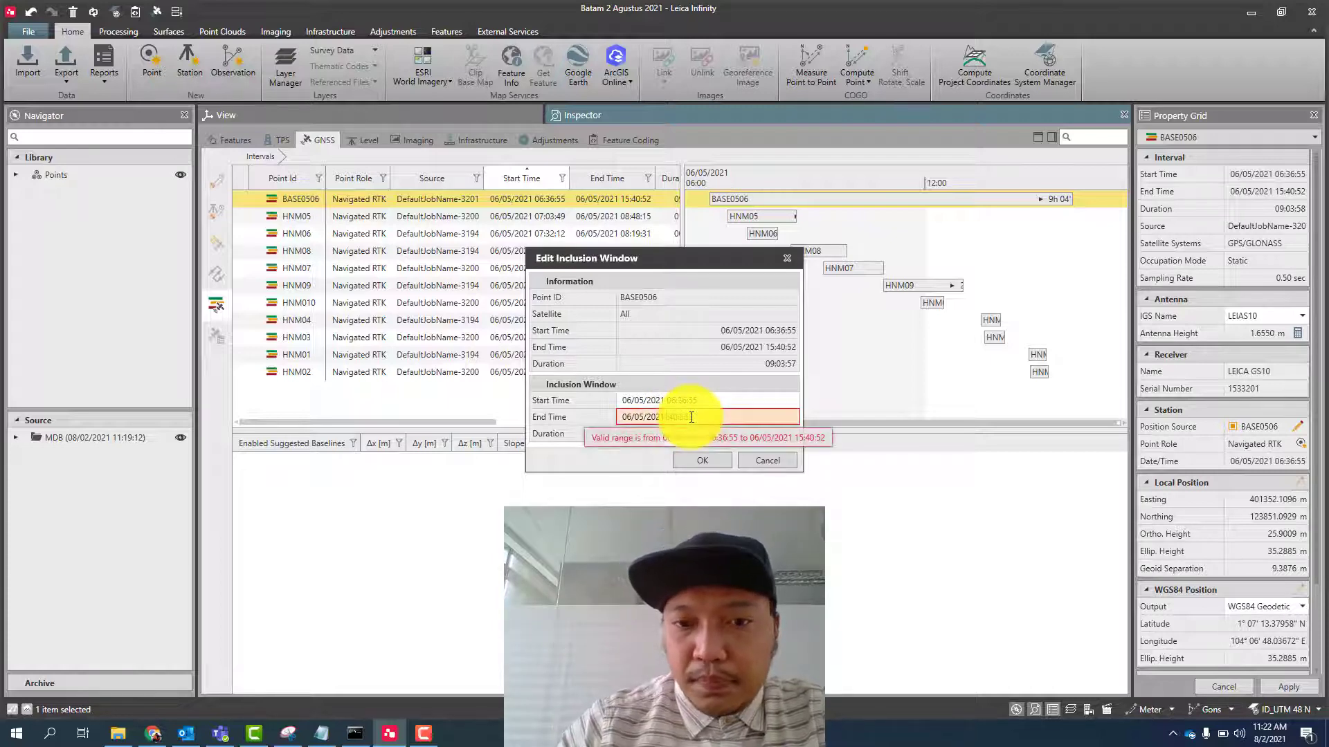
pyautogui.write('07:')
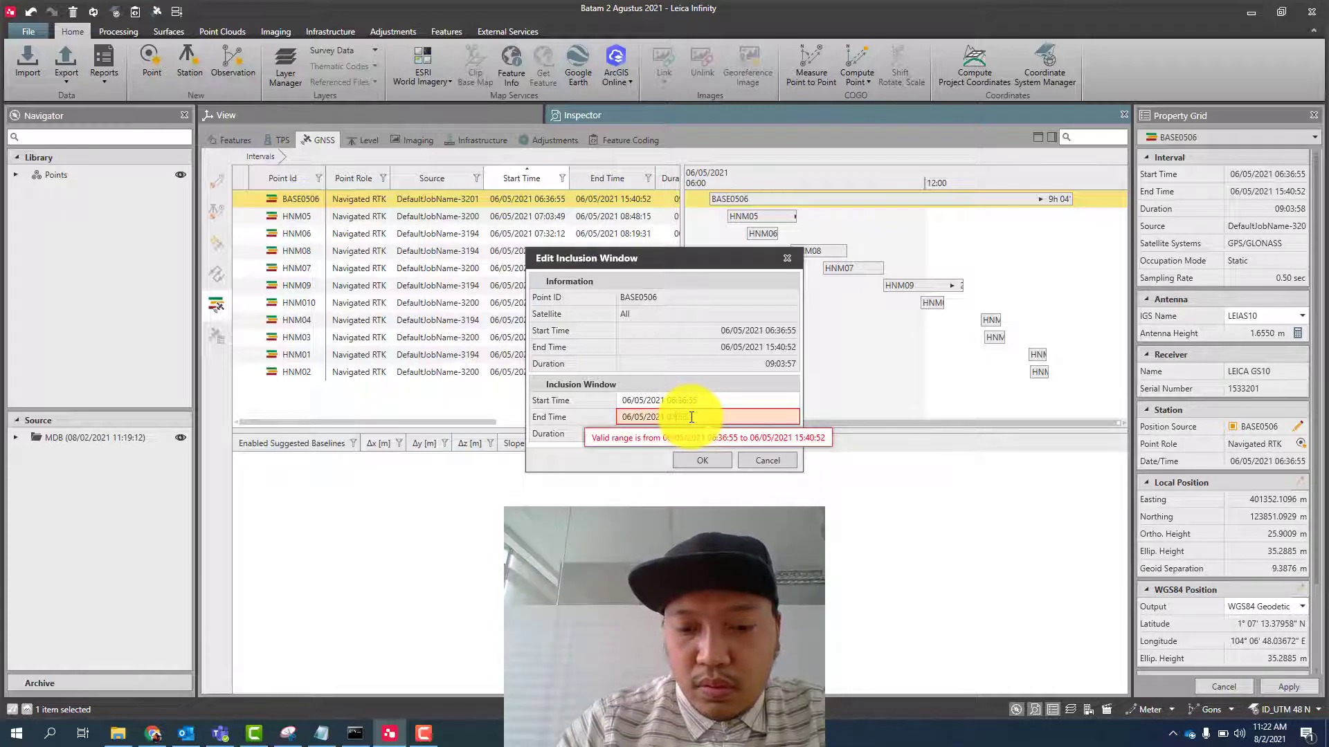
pyautogui.write('0')
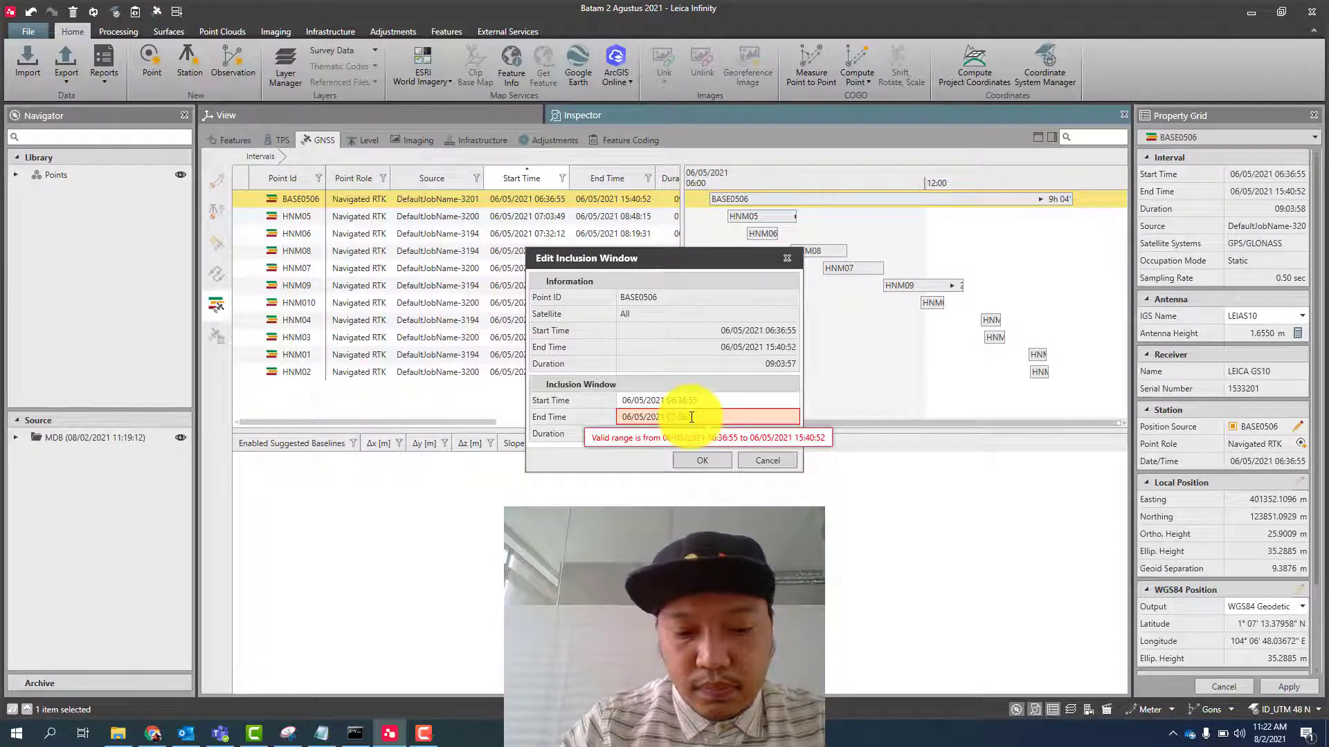
pyautogui.write(':2')
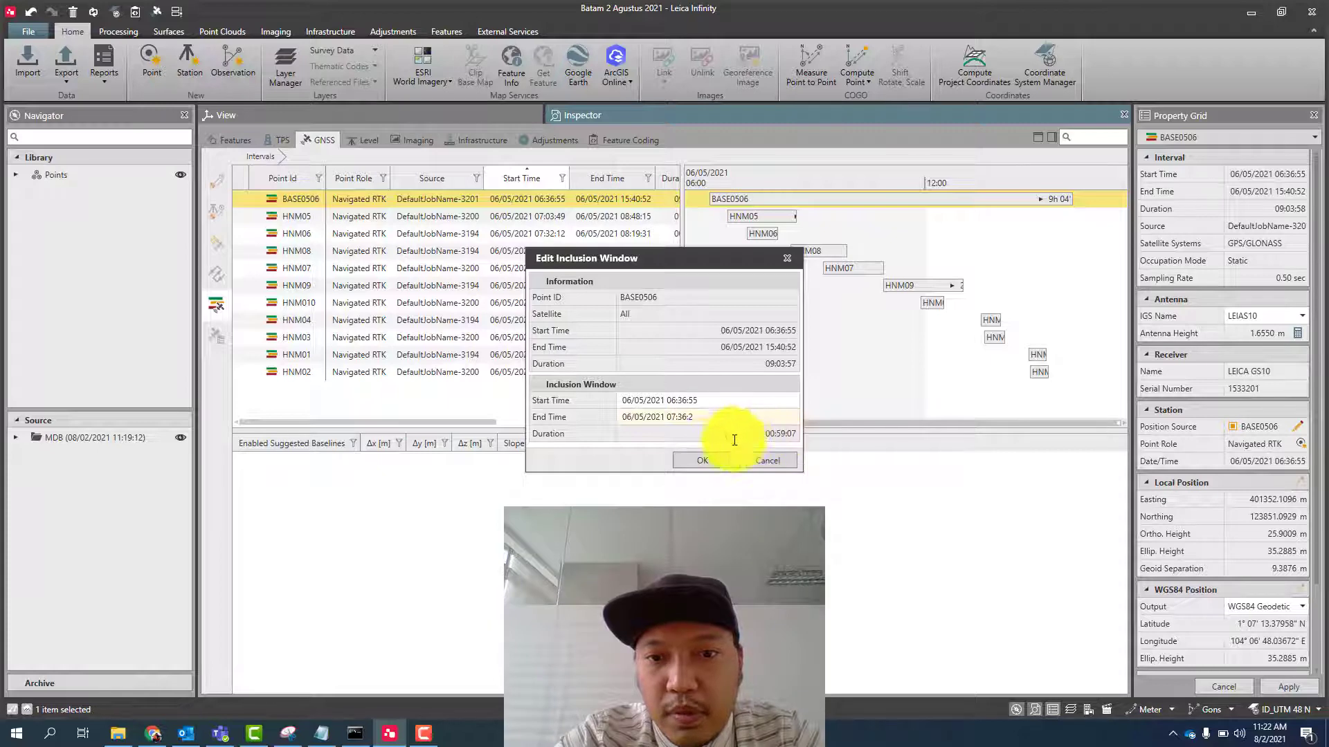
pyautogui.click(710, 463)
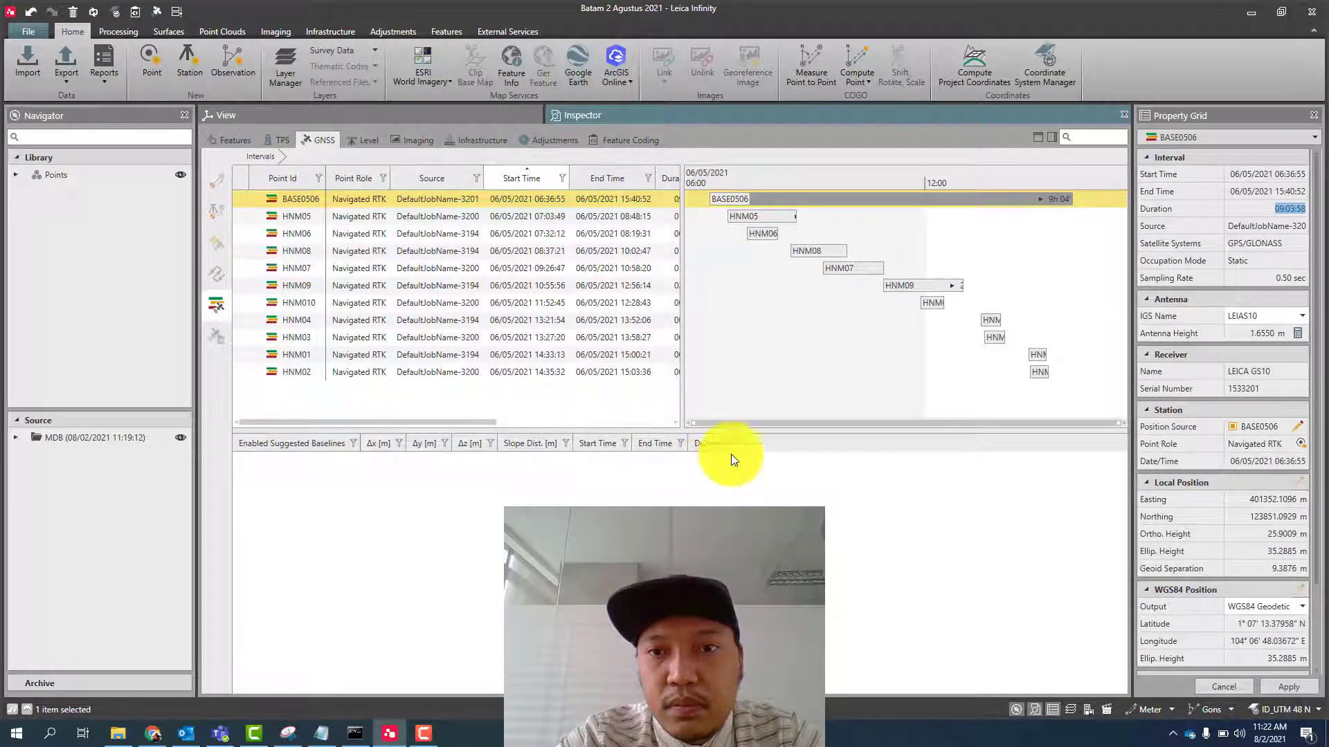
# - Export the selected BASE0506 interval as RINEX 3.02 raw data to the Desktop's Batam folder, applying interval windows and creating a subdirectory
pyautogui.click(64, 83)
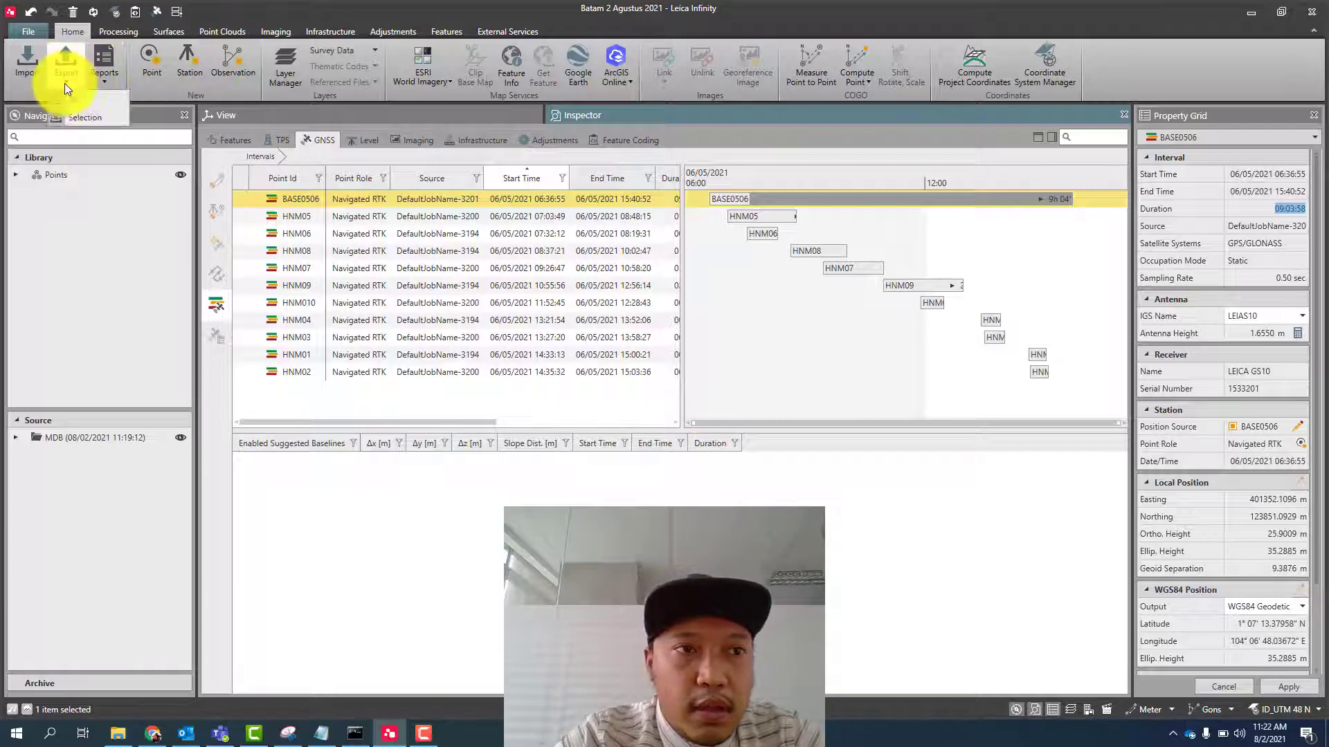
pyautogui.click(99, 117)
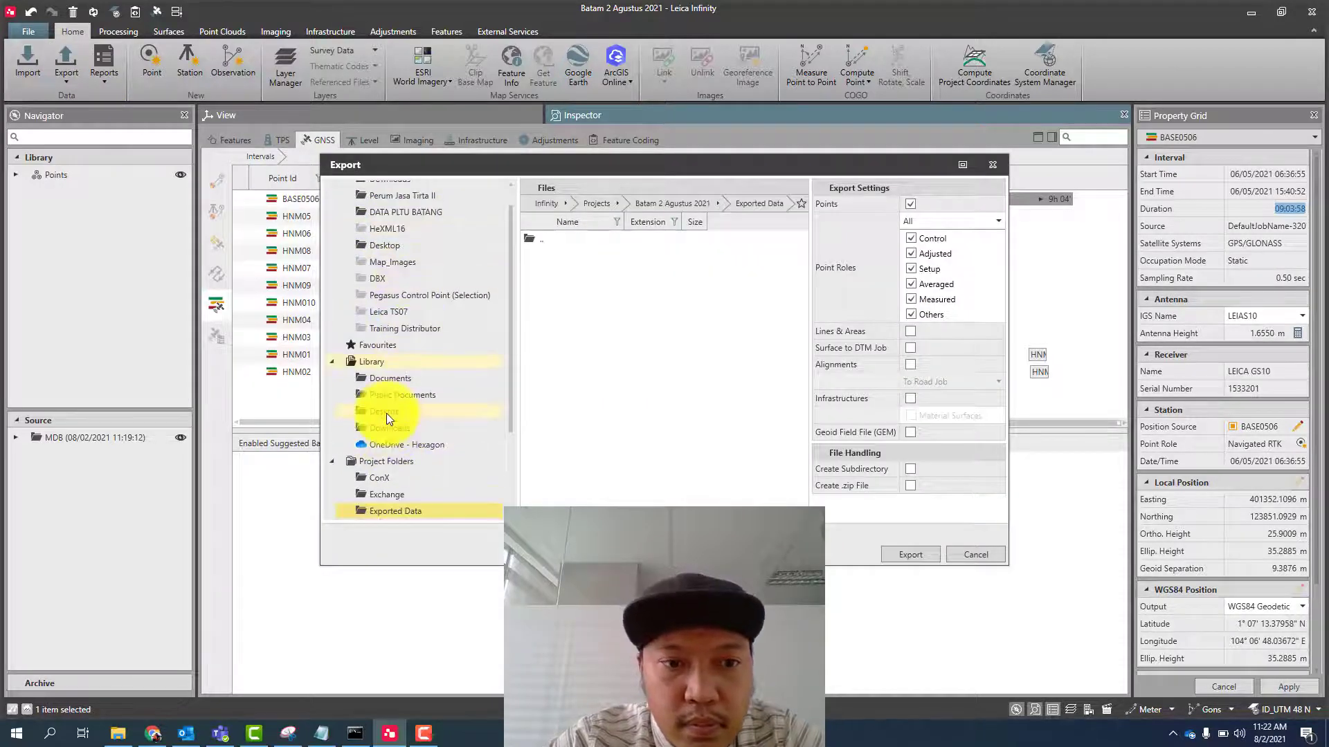
pyautogui.click(386, 413)
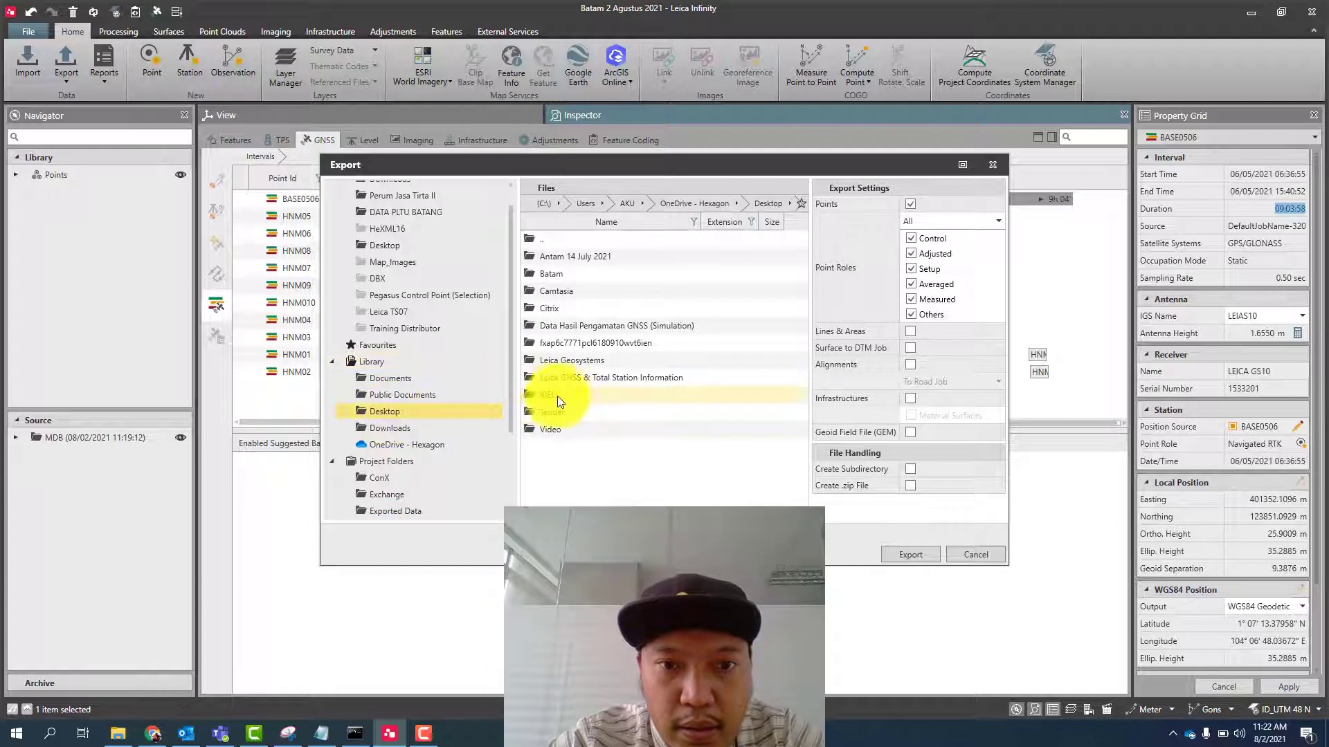
pyautogui.doubleClick(557, 270)
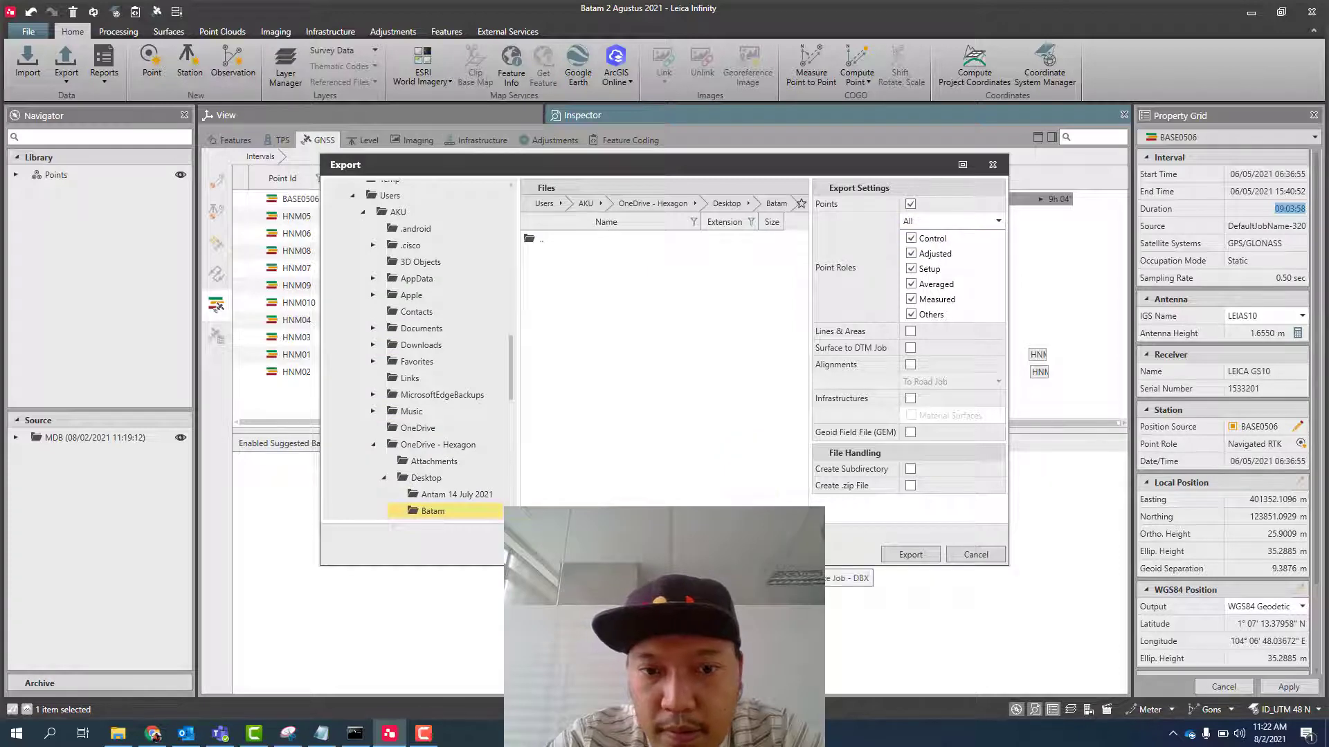
pyautogui.click(725, 554)
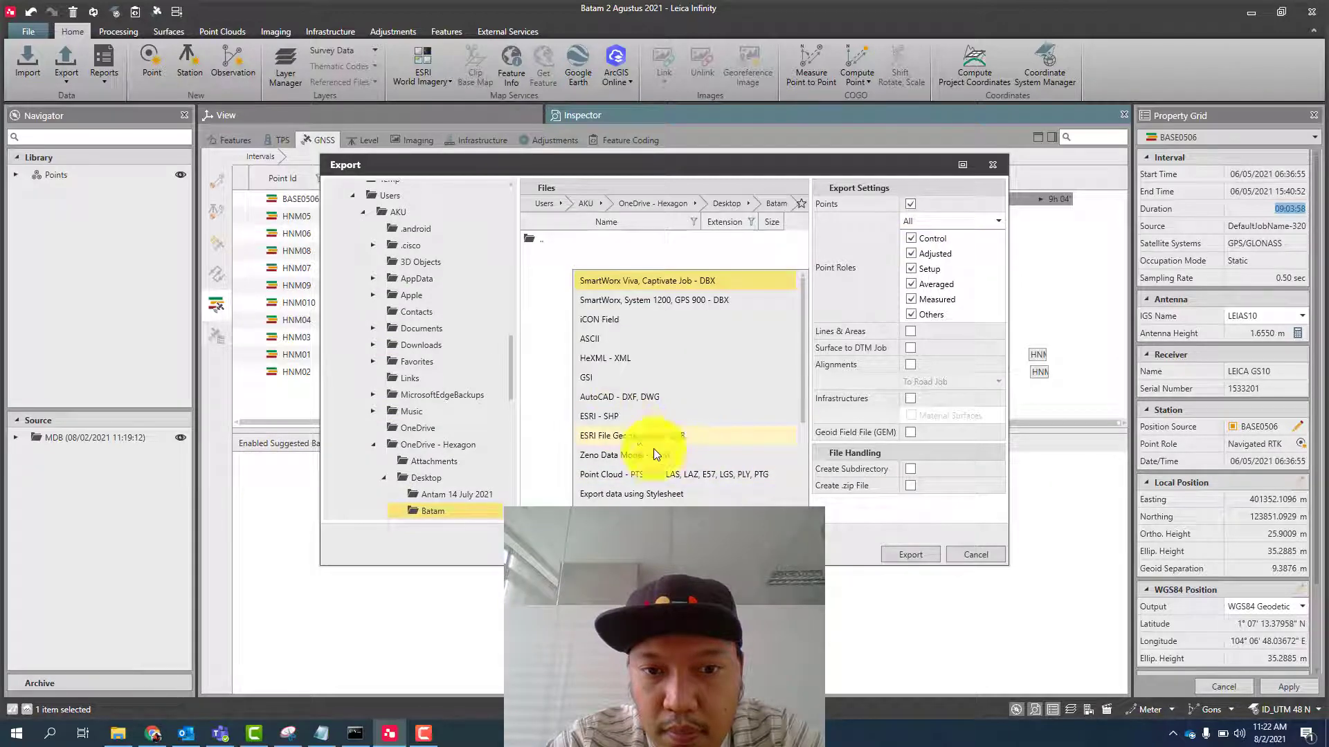
pyautogui.scroll(-4, 653, 449)
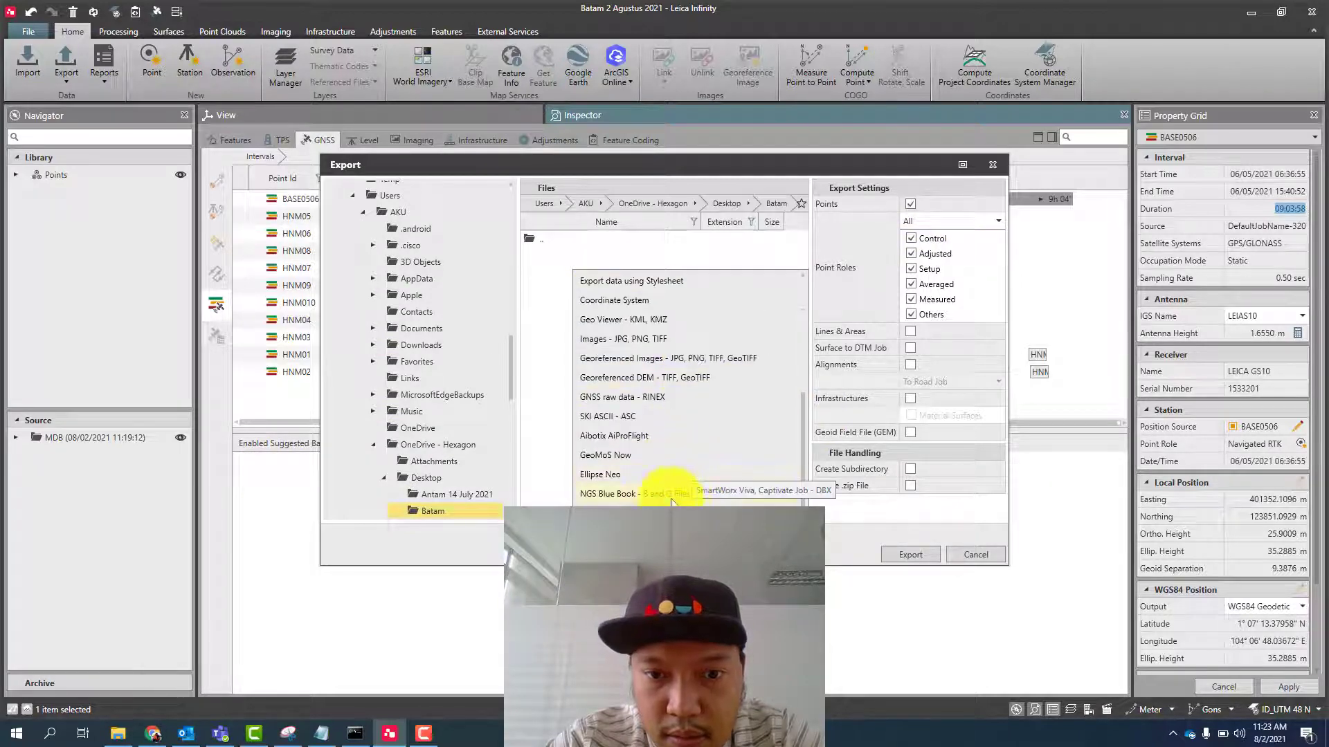
pyautogui.click(657, 398)
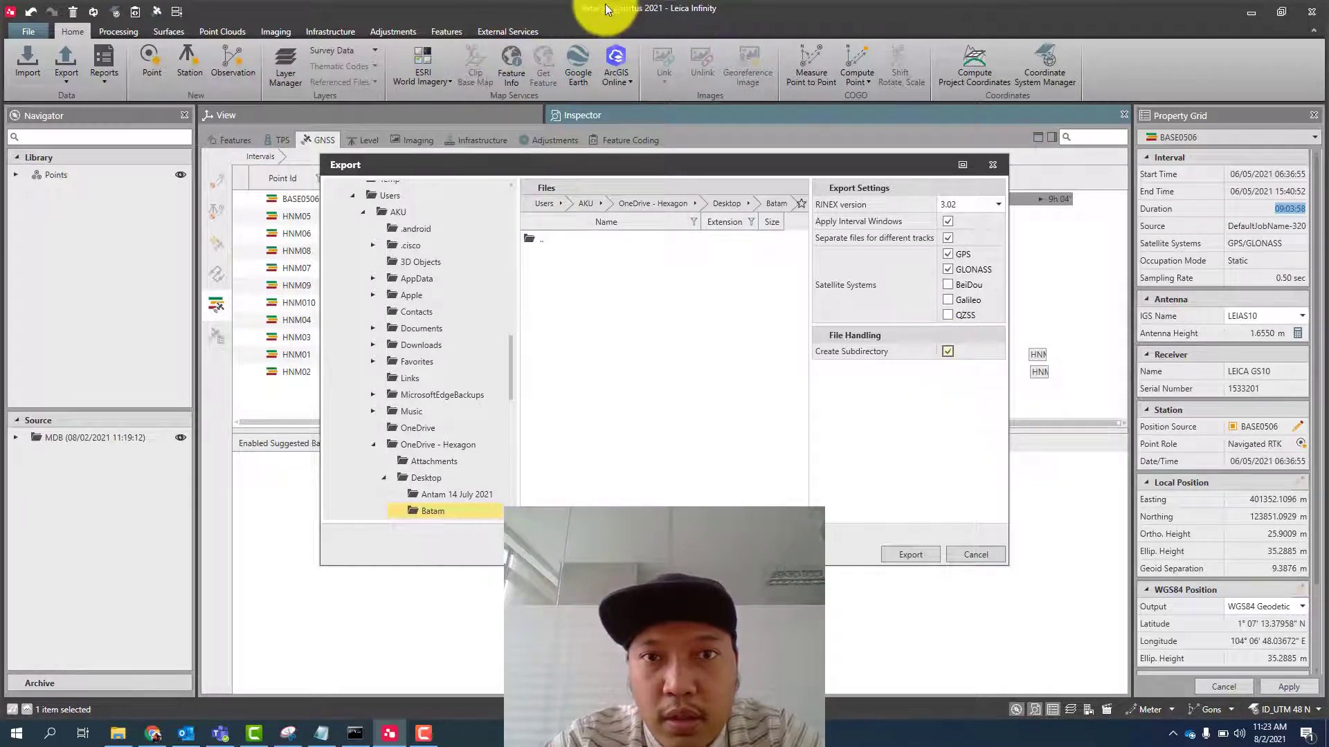
pyautogui.click(918, 555)
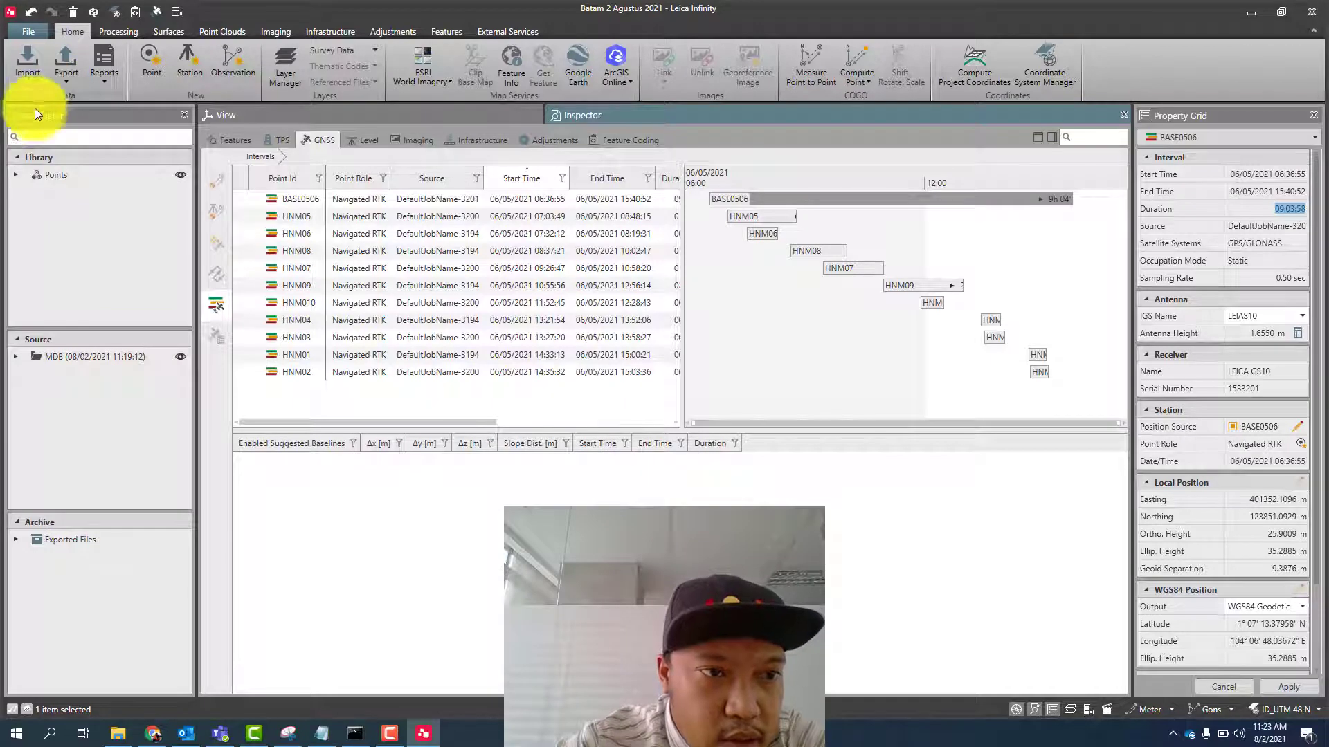
# - Open the folder of the archived RINEX export in File Explorer and select the observation file BASE1550.21o
pyautogui.click(15, 540)
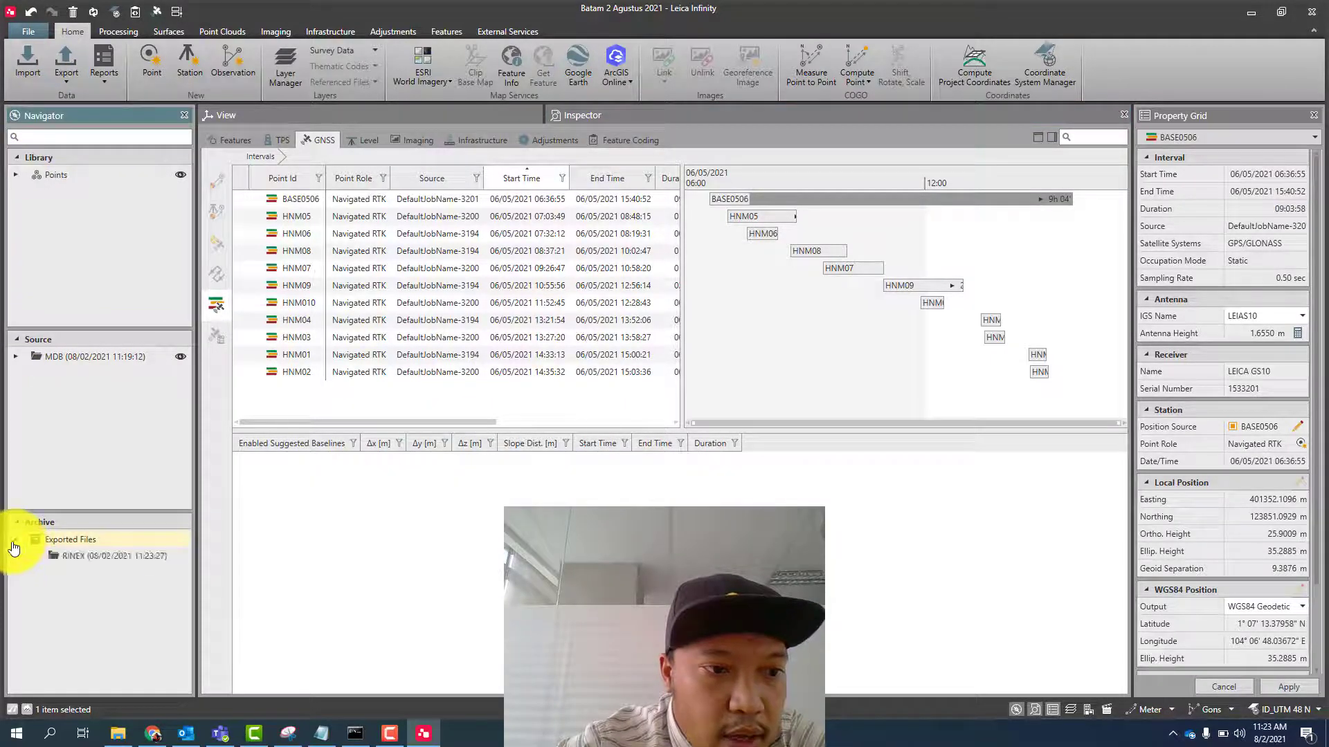
pyautogui.rightClick(77, 556)
pyautogui.click(108, 567)
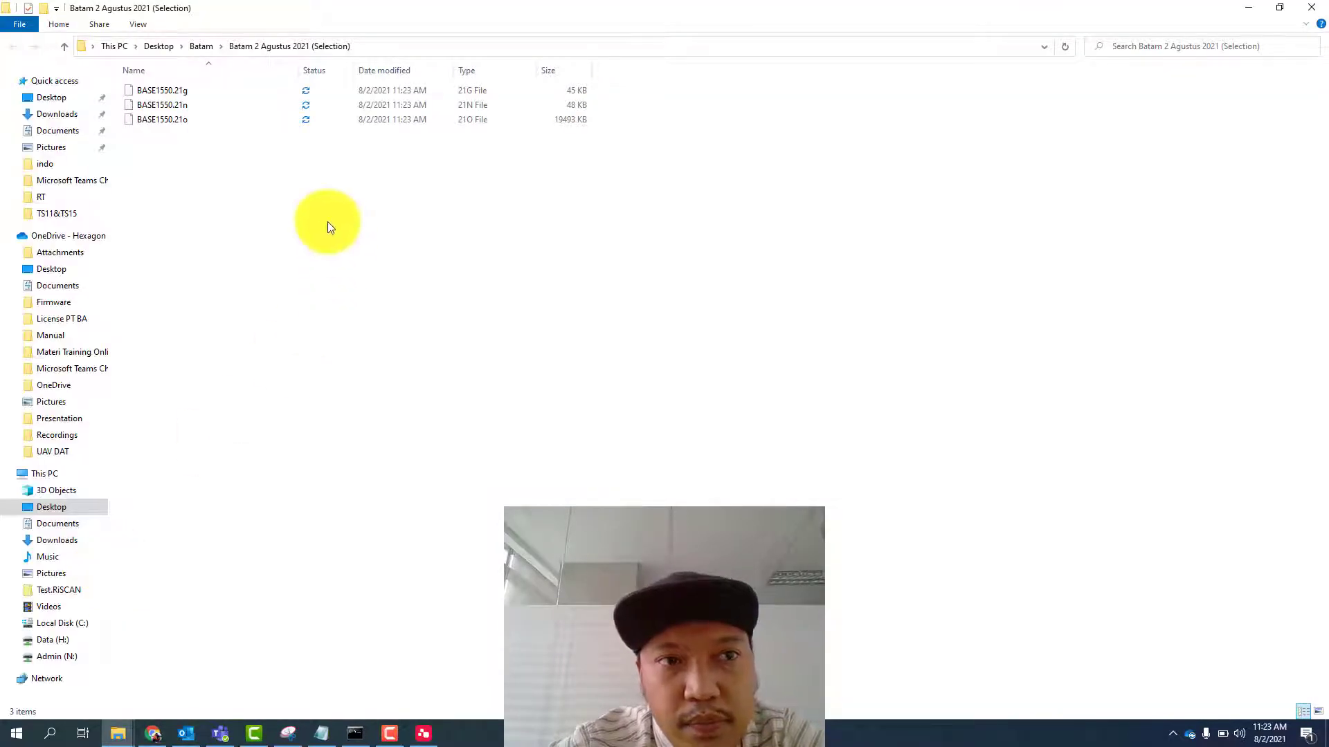
pyautogui.click(175, 125)
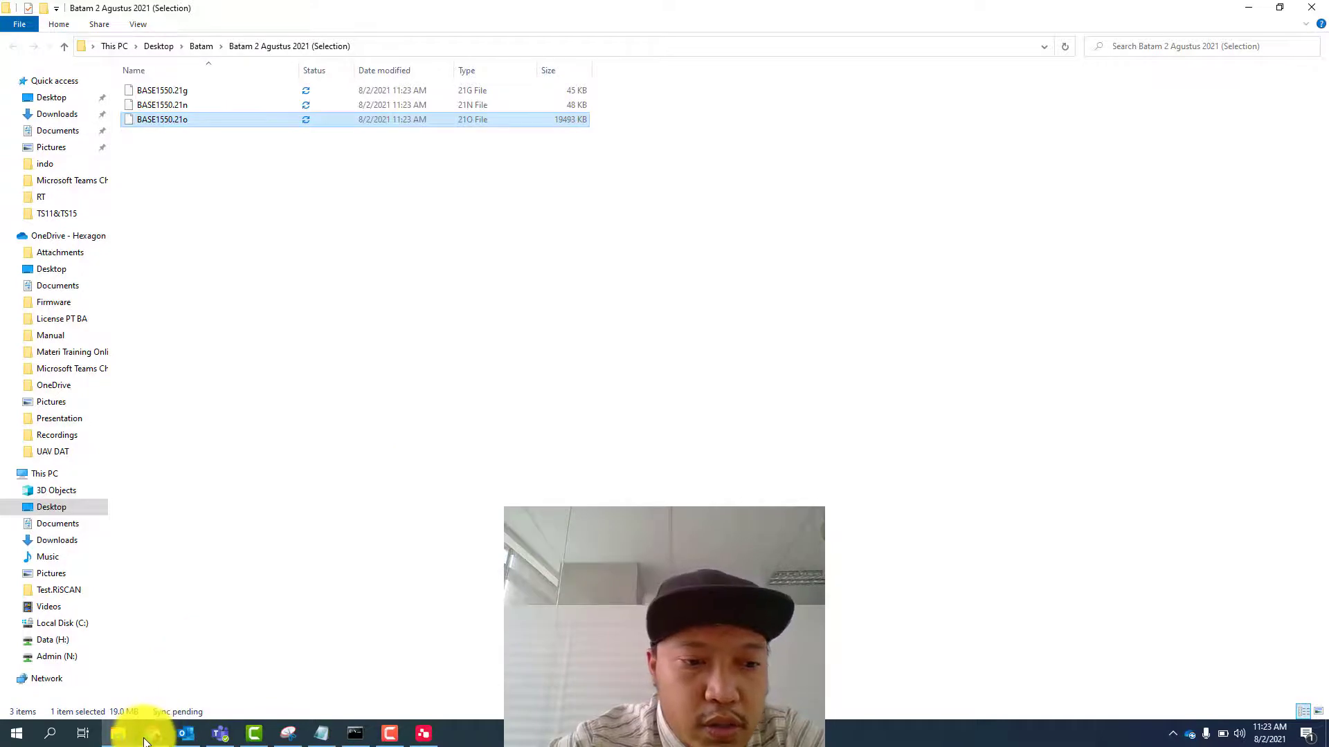
# - Switch to Chrome, open the inacors.big.go.id Spider Business Center in the empty tab, and log in with the account password
pyautogui.click(151, 732)
pyautogui.click(683, 11)
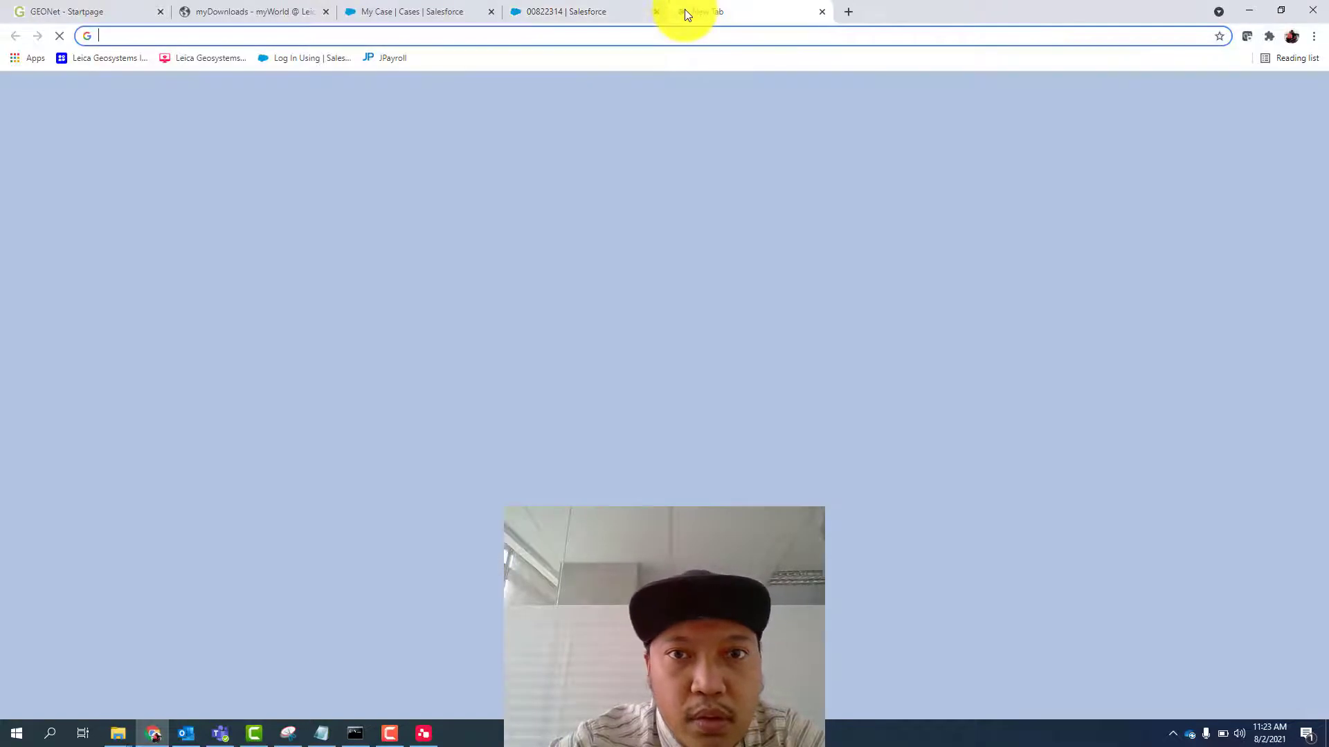
pyautogui.write('ina')
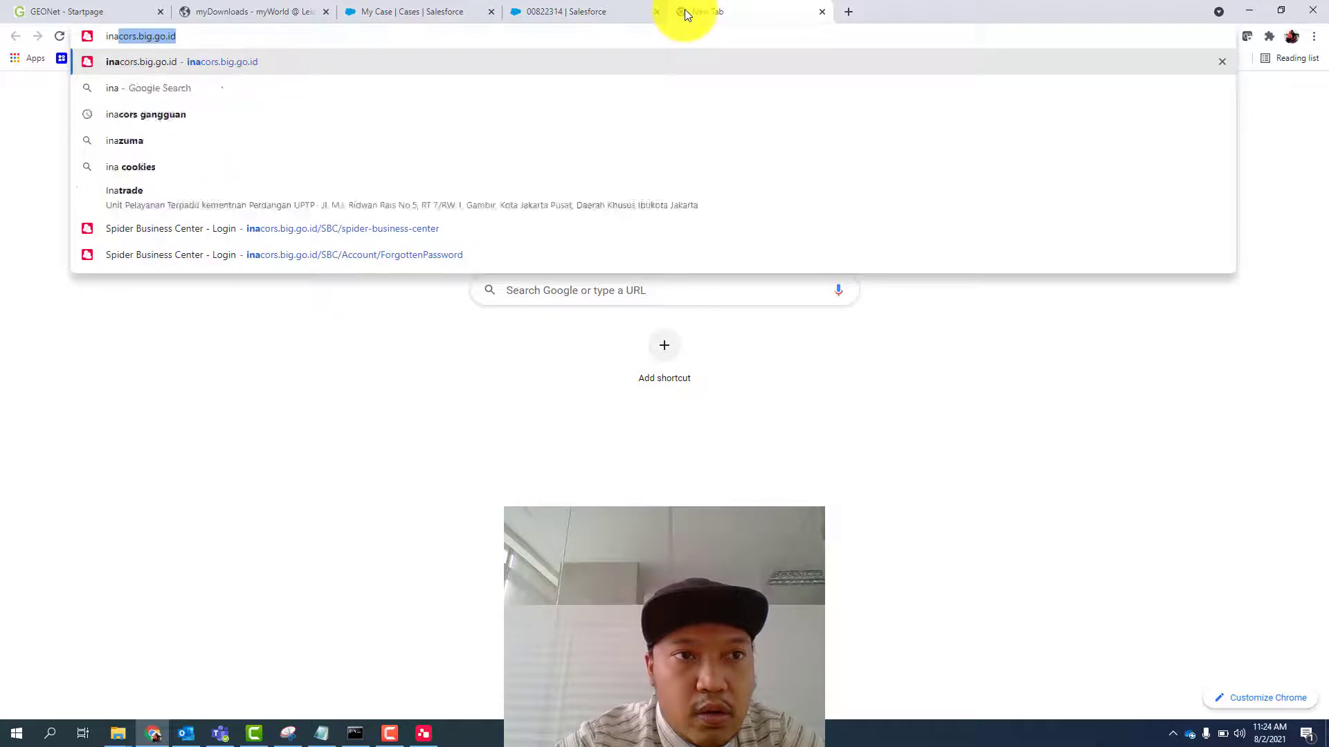
pyautogui.press('Return')
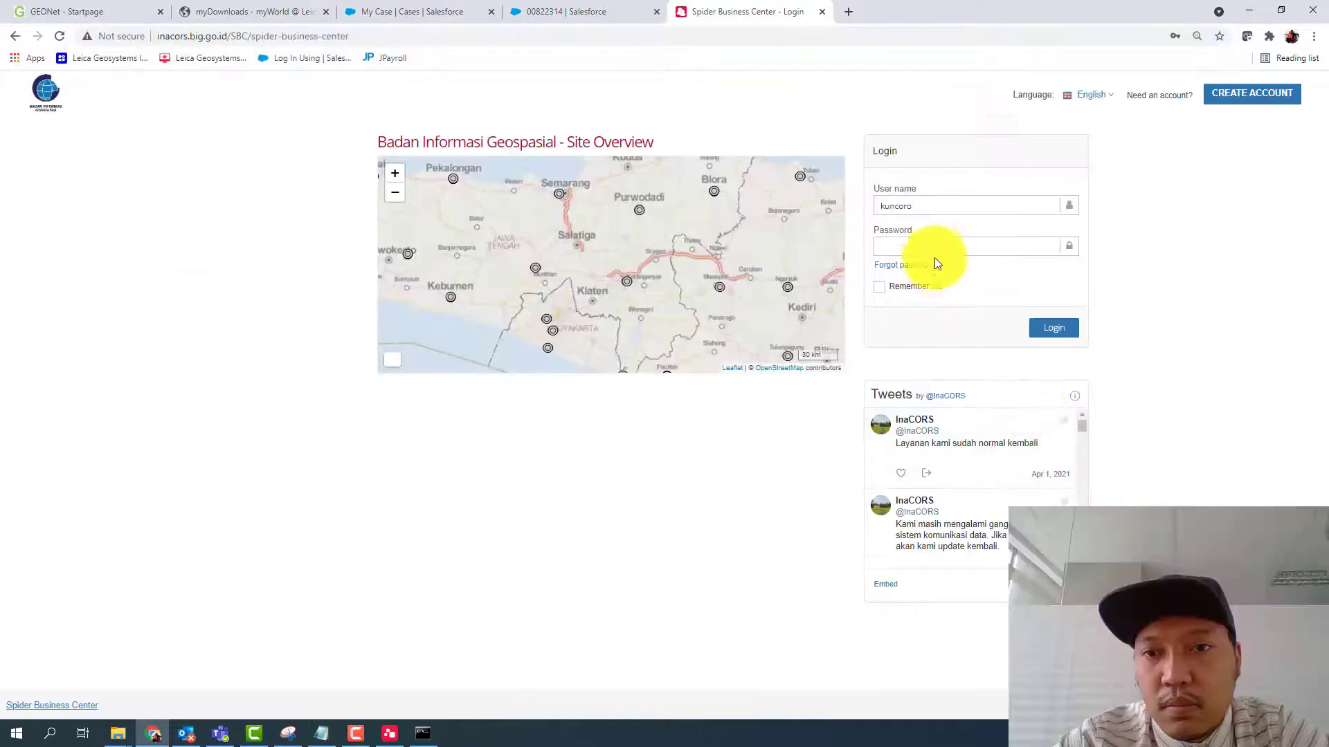
pyautogui.write('••••••••')
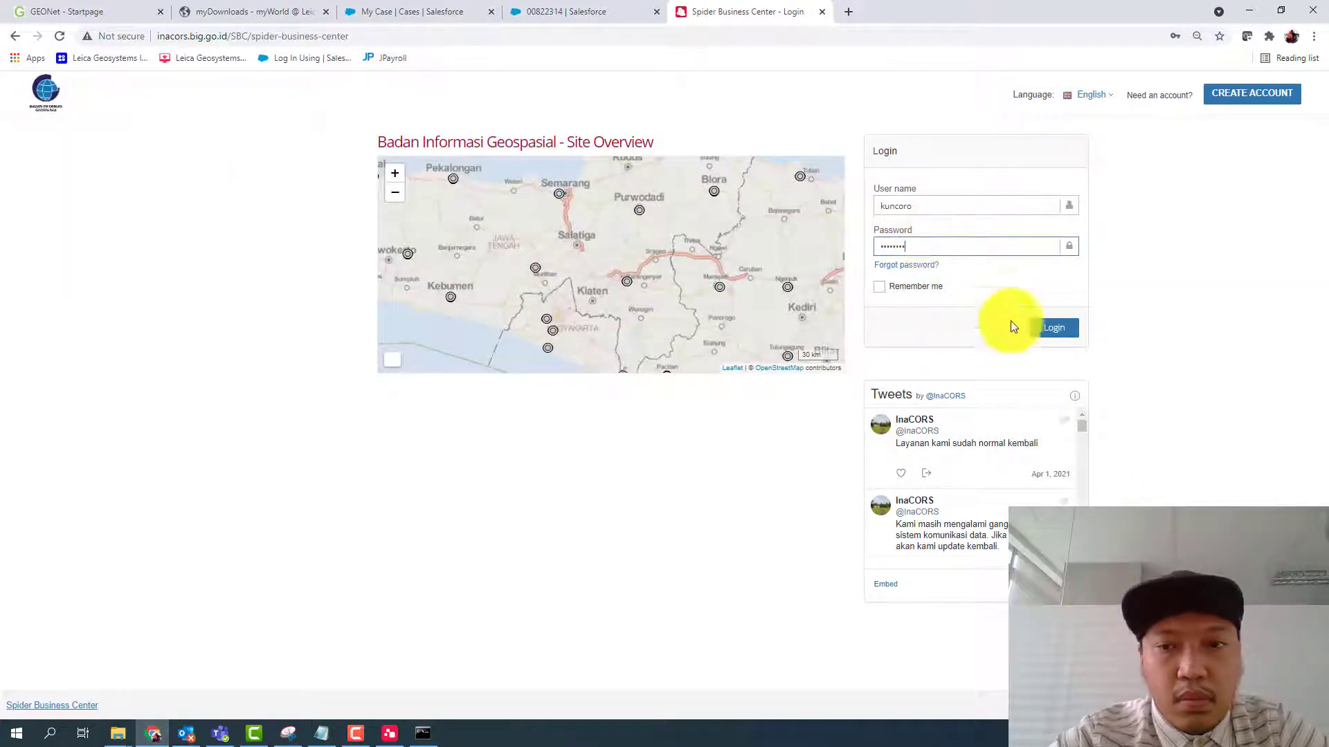
pyautogui.click(1045, 332)
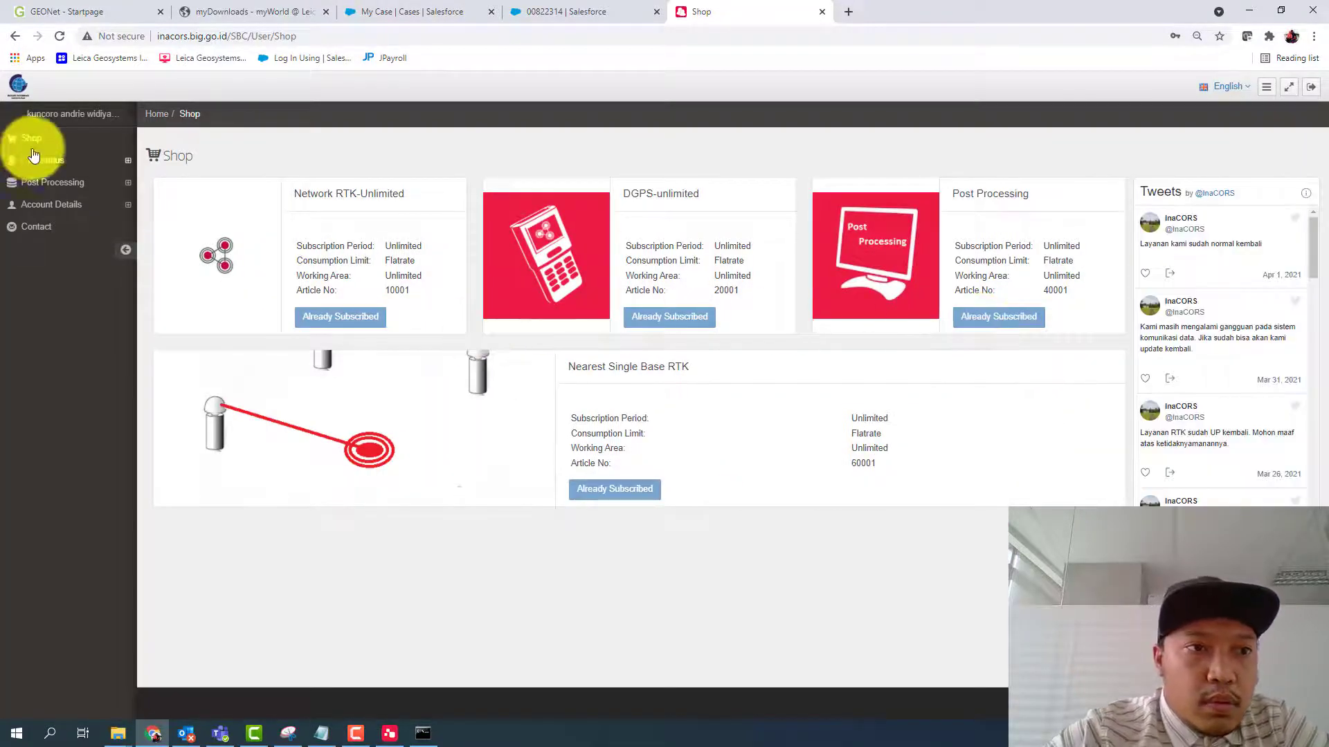
# - Add BASE1550.21o from the Desktop's Batam 2 Agustus 2021 (Selection) export folder as rover data for a post-processing coordinate computation
pyautogui.click(48, 181)
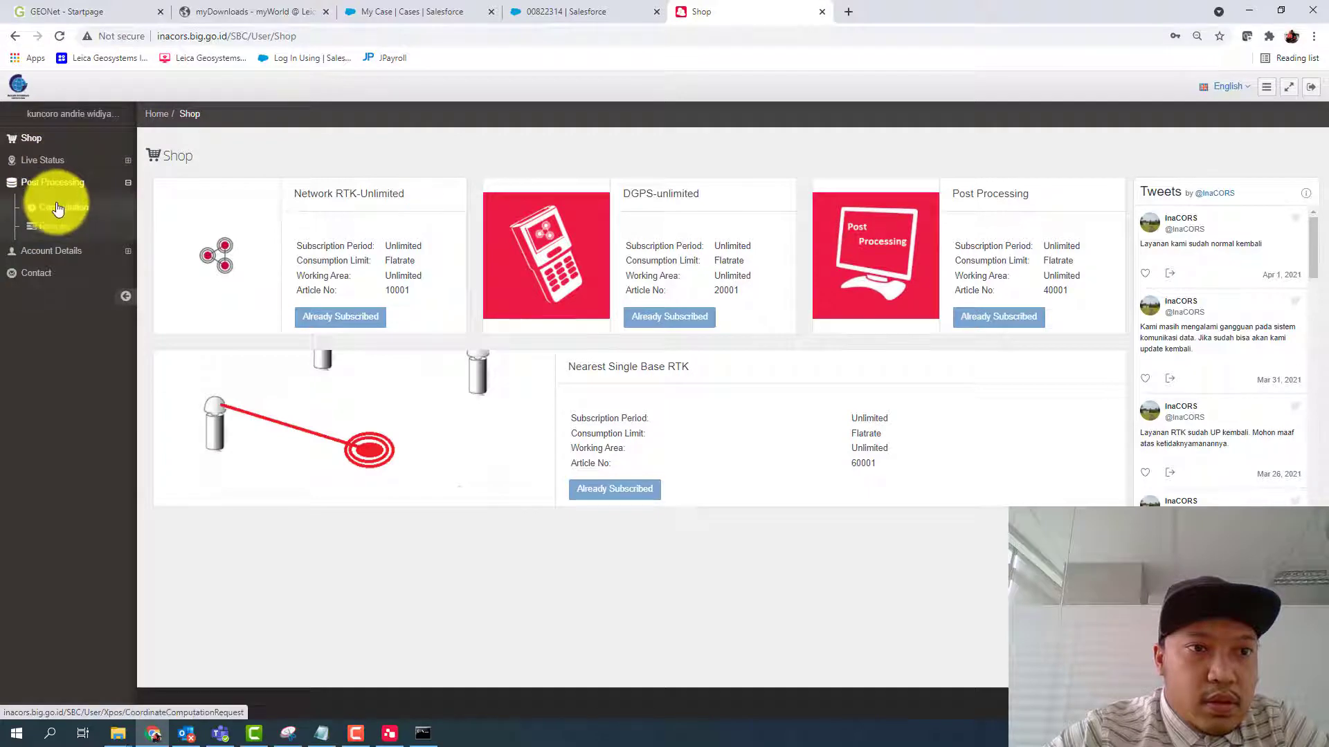
pyautogui.click(57, 208)
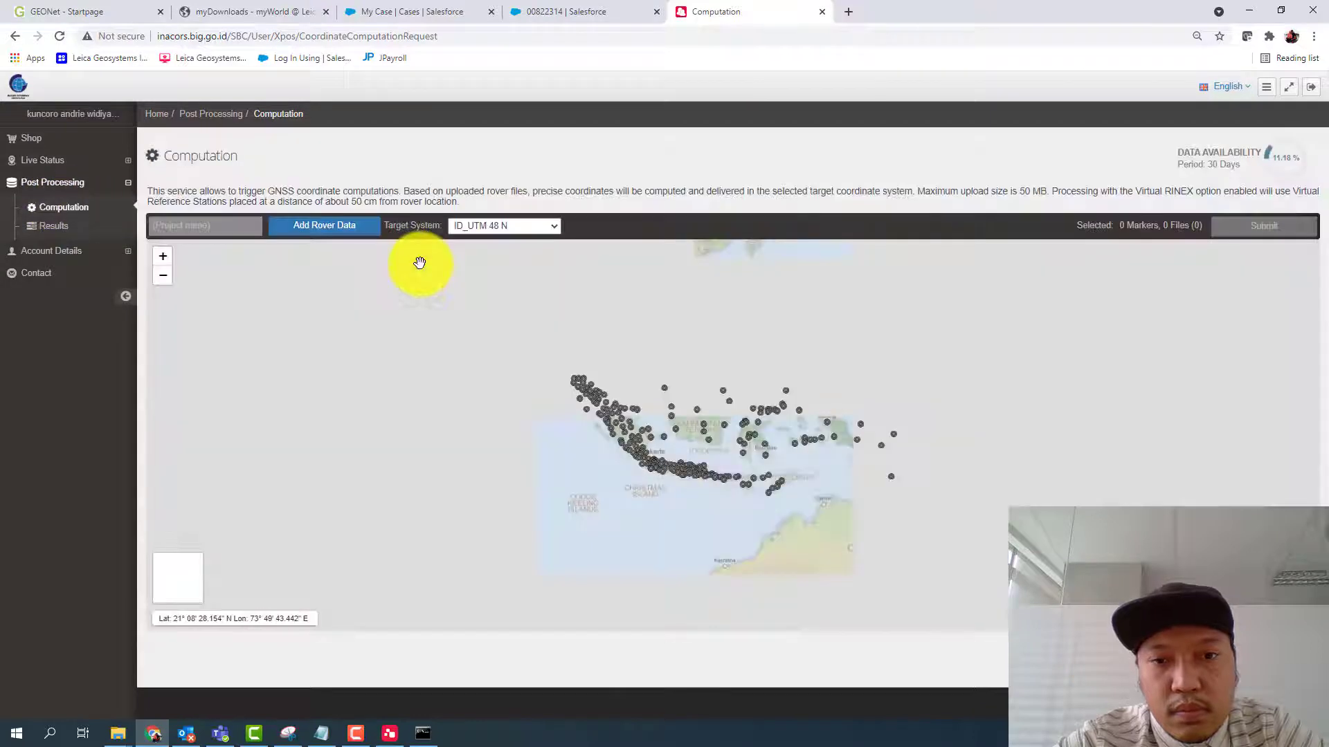
pyautogui.click(307, 231)
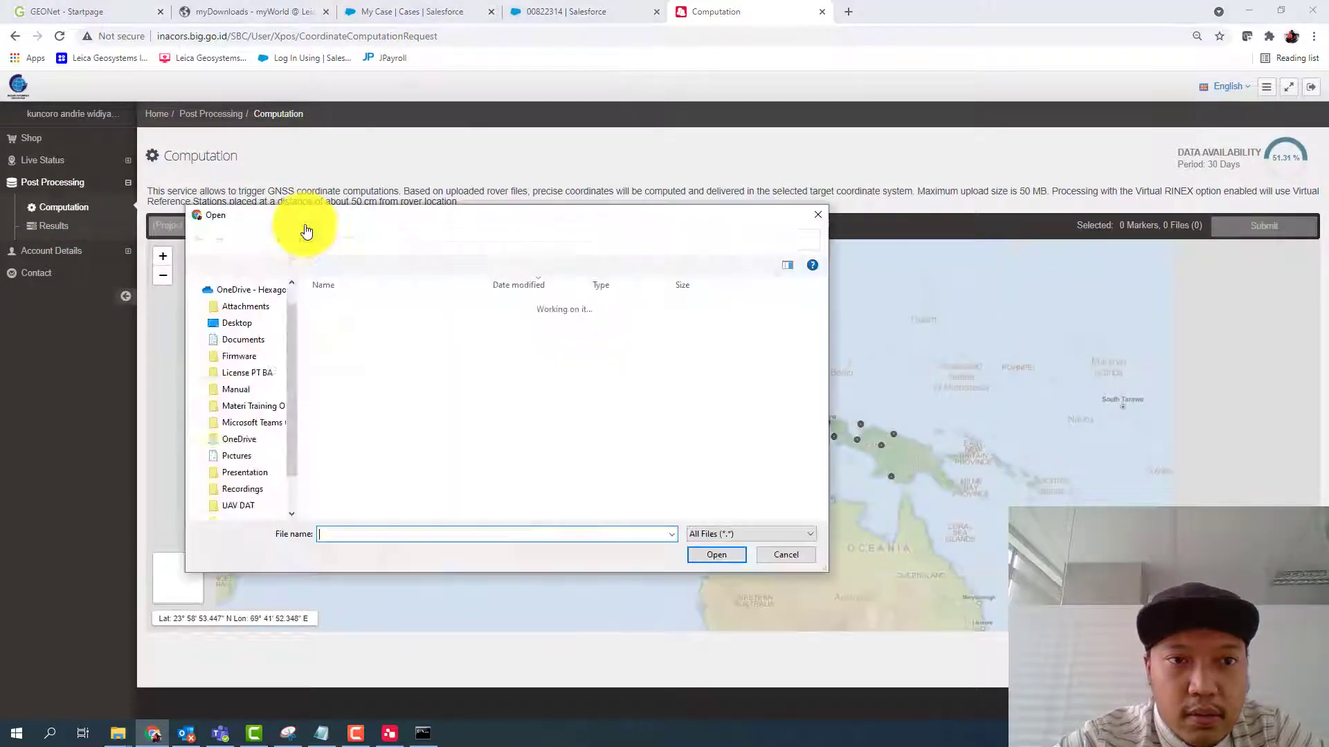
pyautogui.scroll(10, 290, 415)
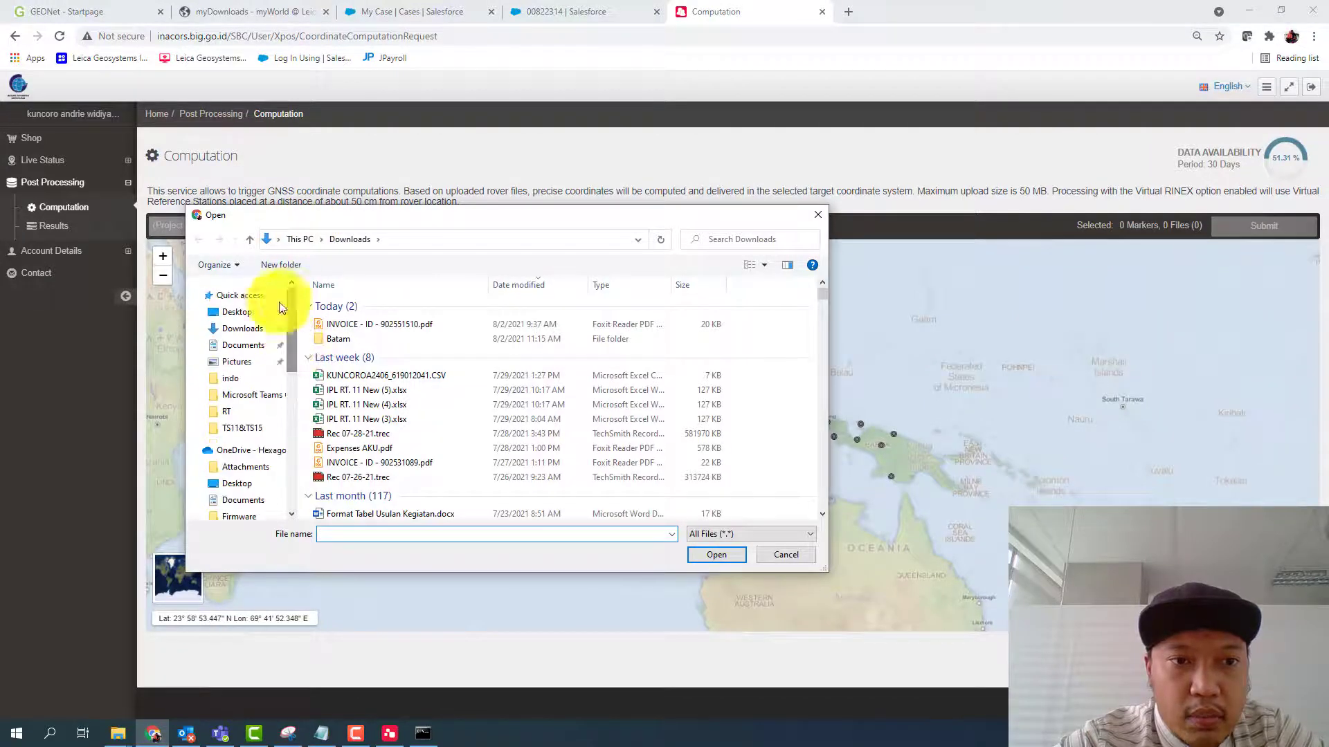
pyautogui.click(238, 315)
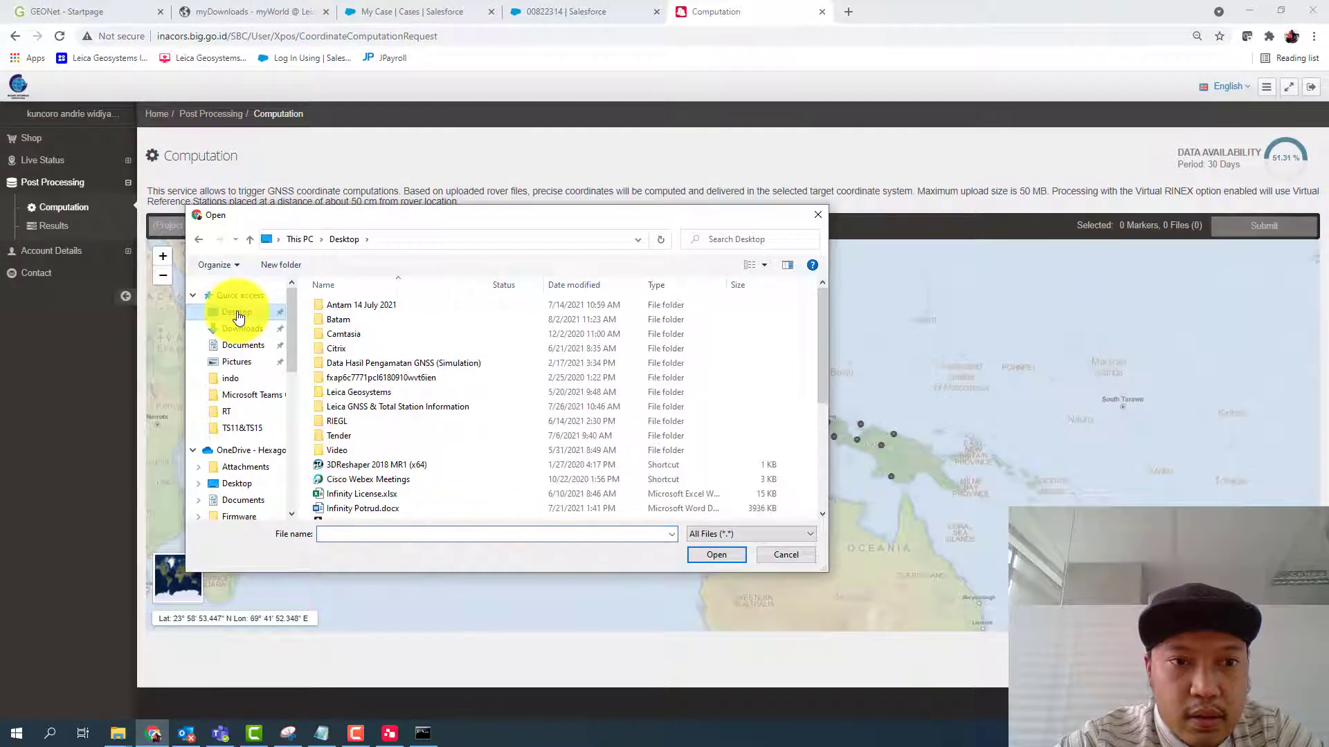
pyautogui.doubleClick(344, 319)
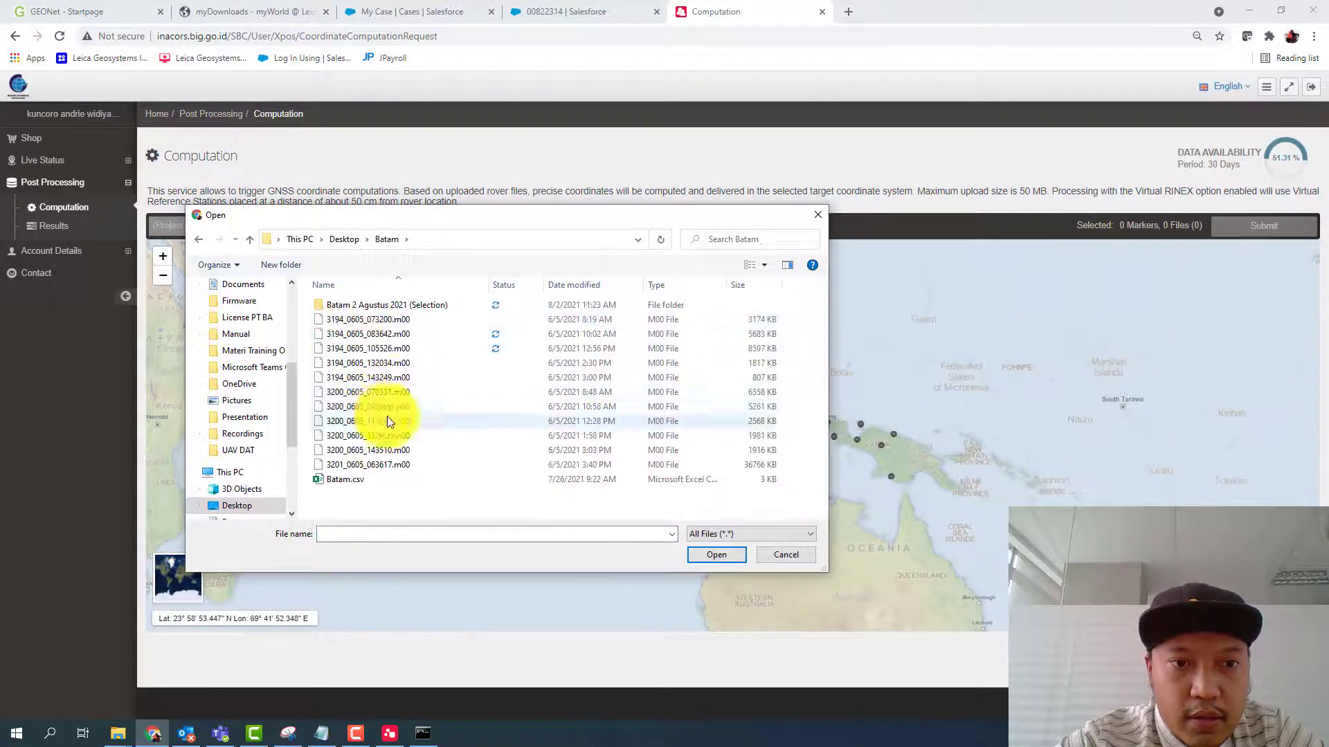
pyautogui.doubleClick(394, 304)
pyautogui.click(367, 335)
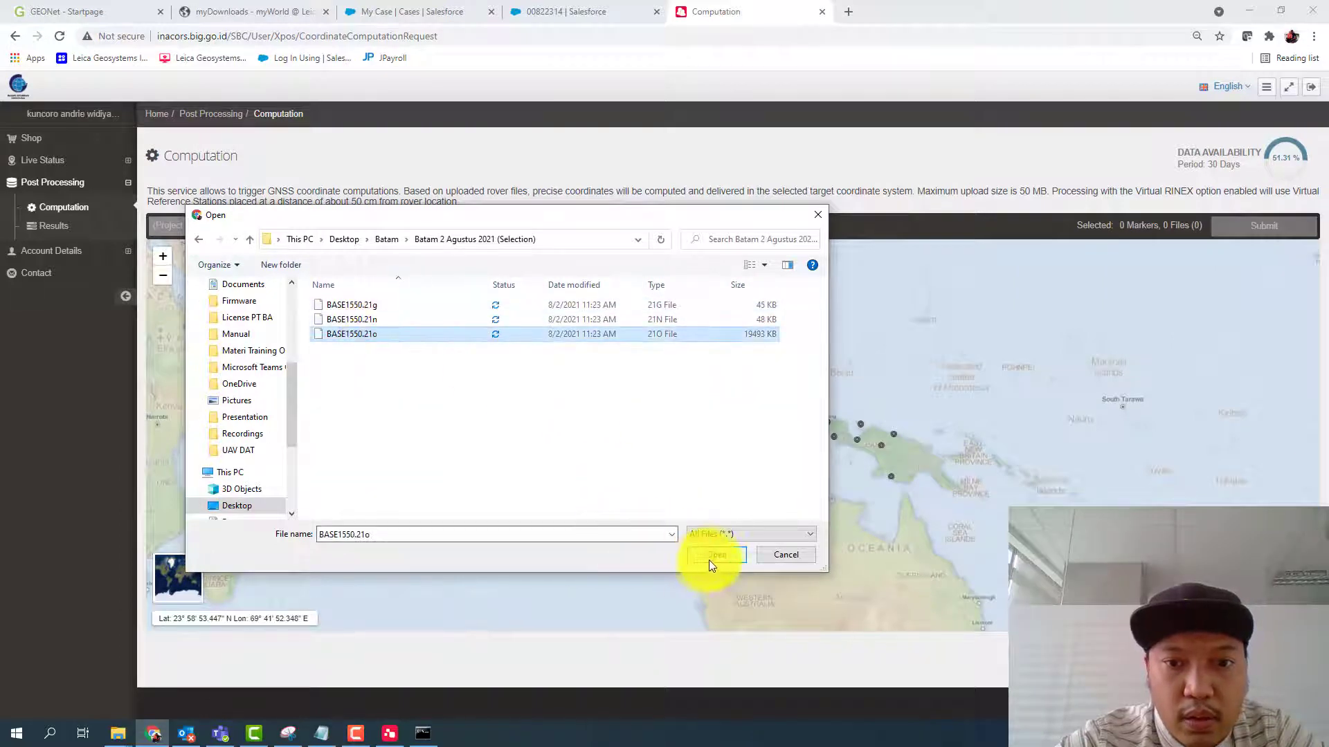
pyautogui.click(713, 555)
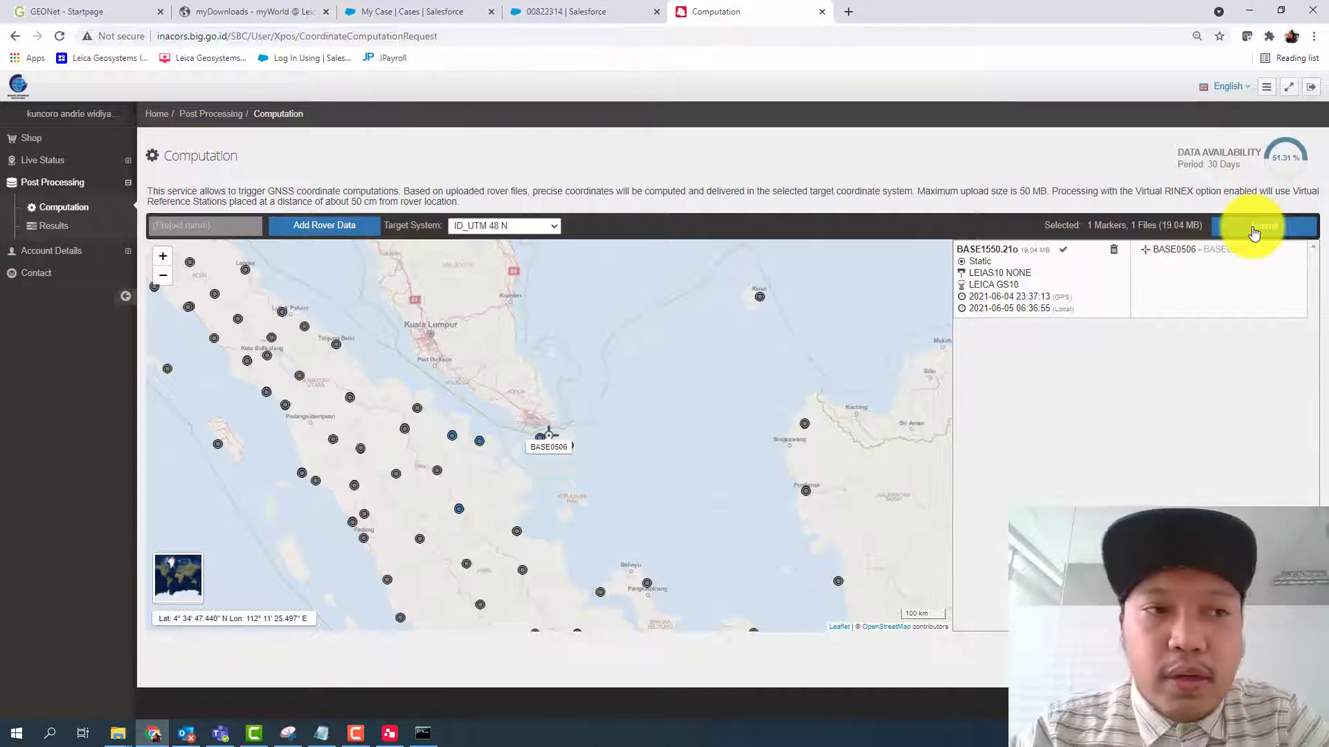
pyautogui.click(59, 227)
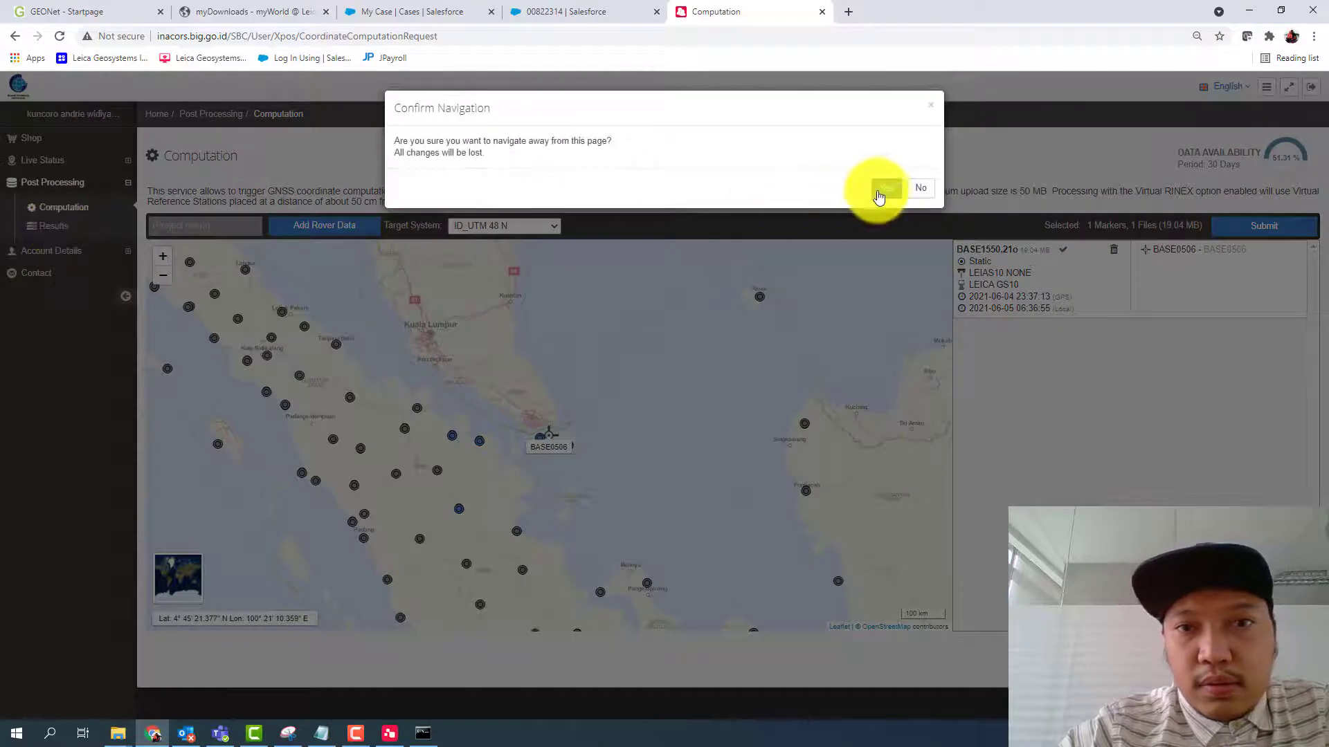
pyautogui.click(886, 189)
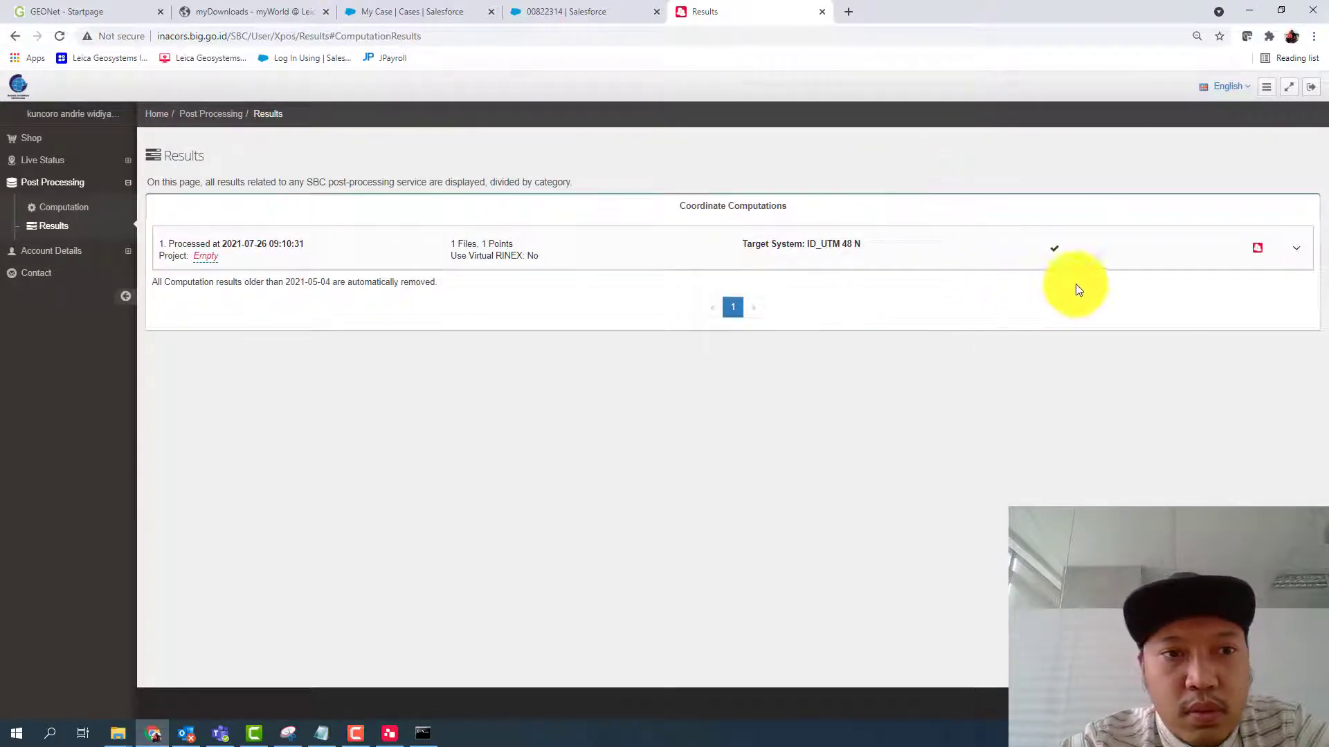
pyautogui.click(1302, 259)
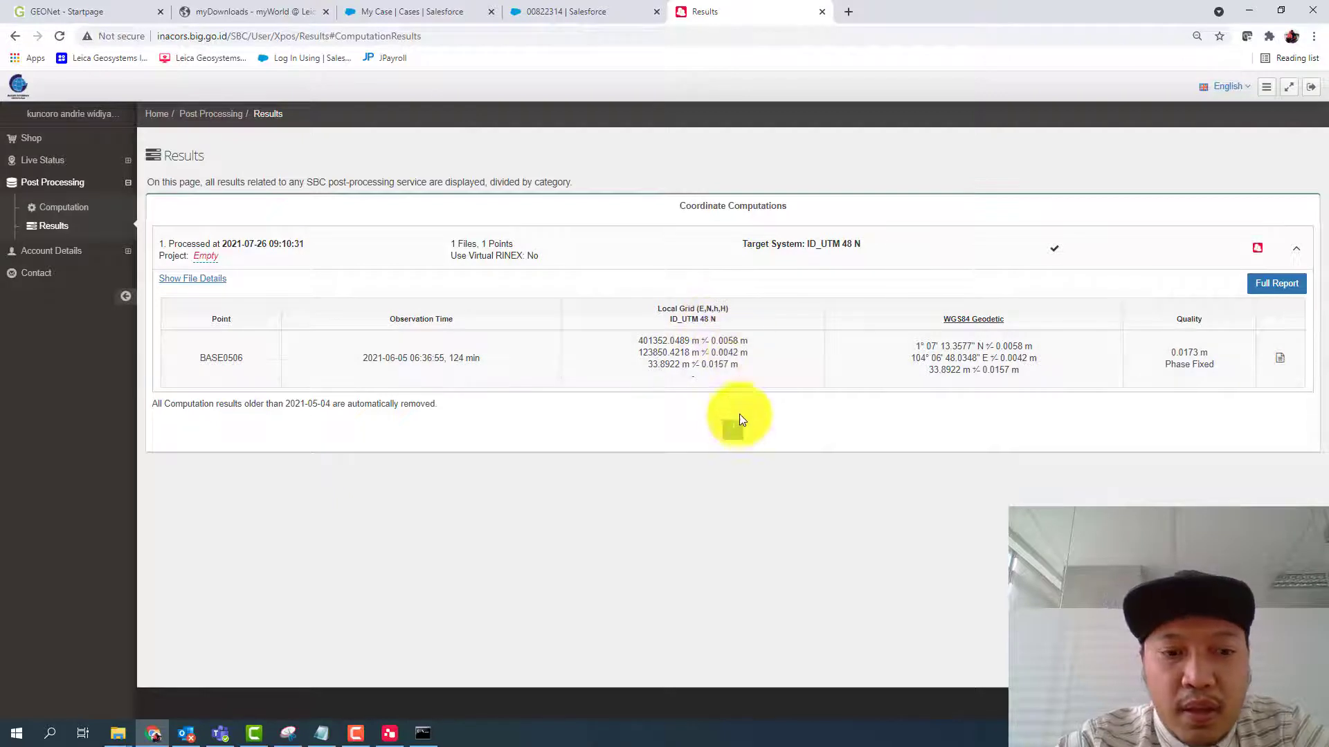
# - Switch back to Leica Infinity and create a control point from the BASE0506 interval
pyautogui.moveTo(390, 735)
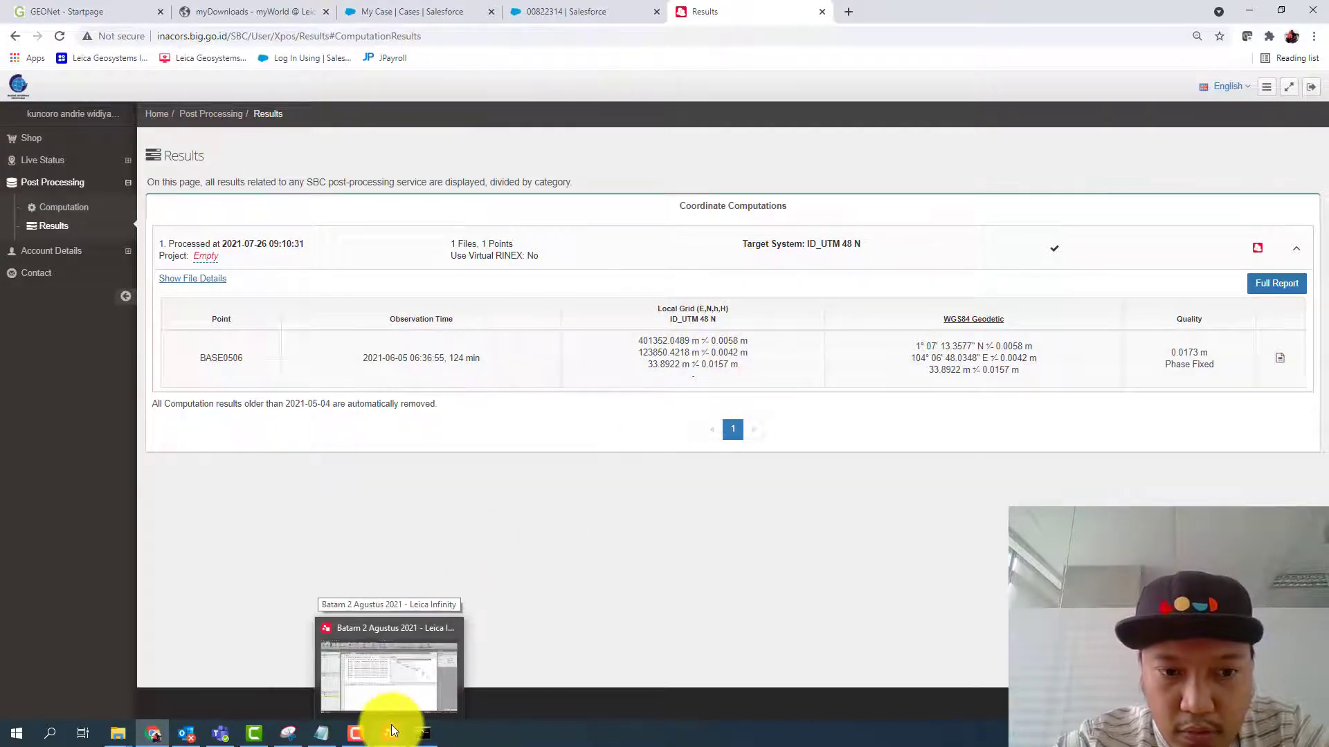
pyautogui.click(390, 737)
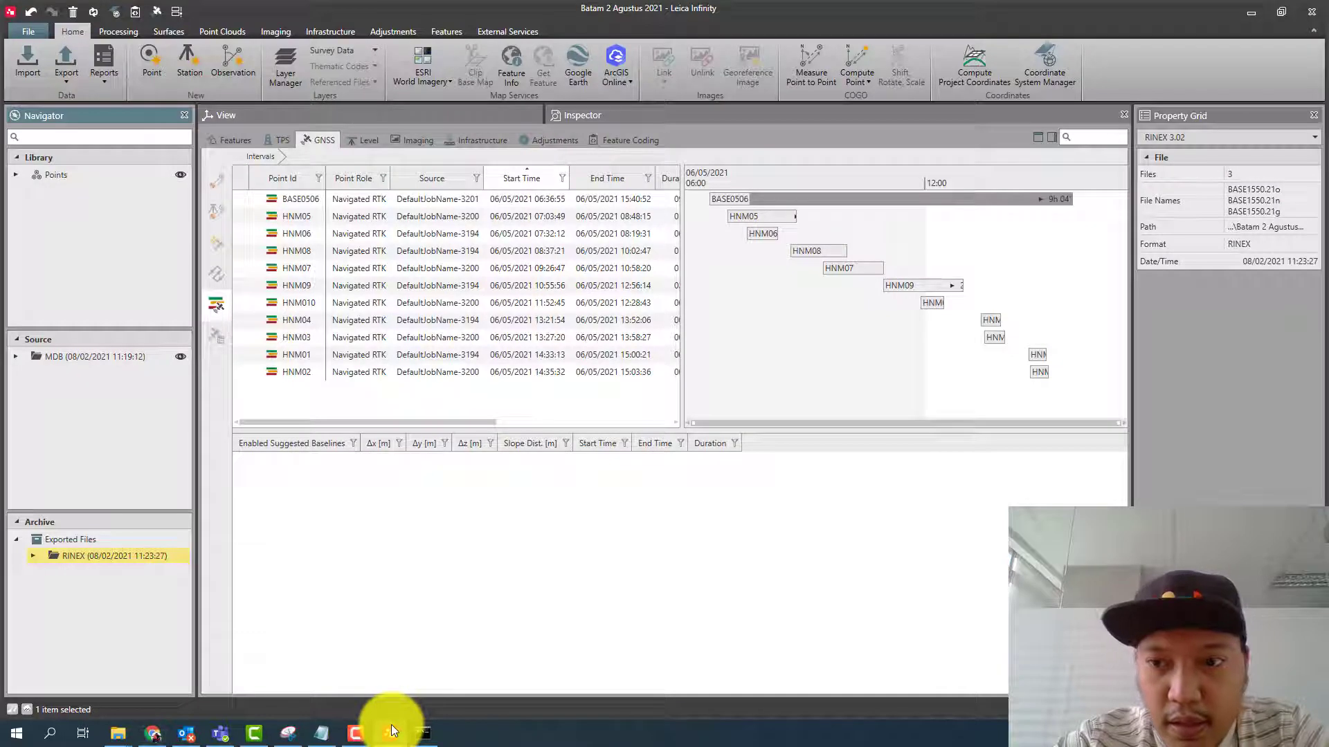
pyautogui.click(297, 200)
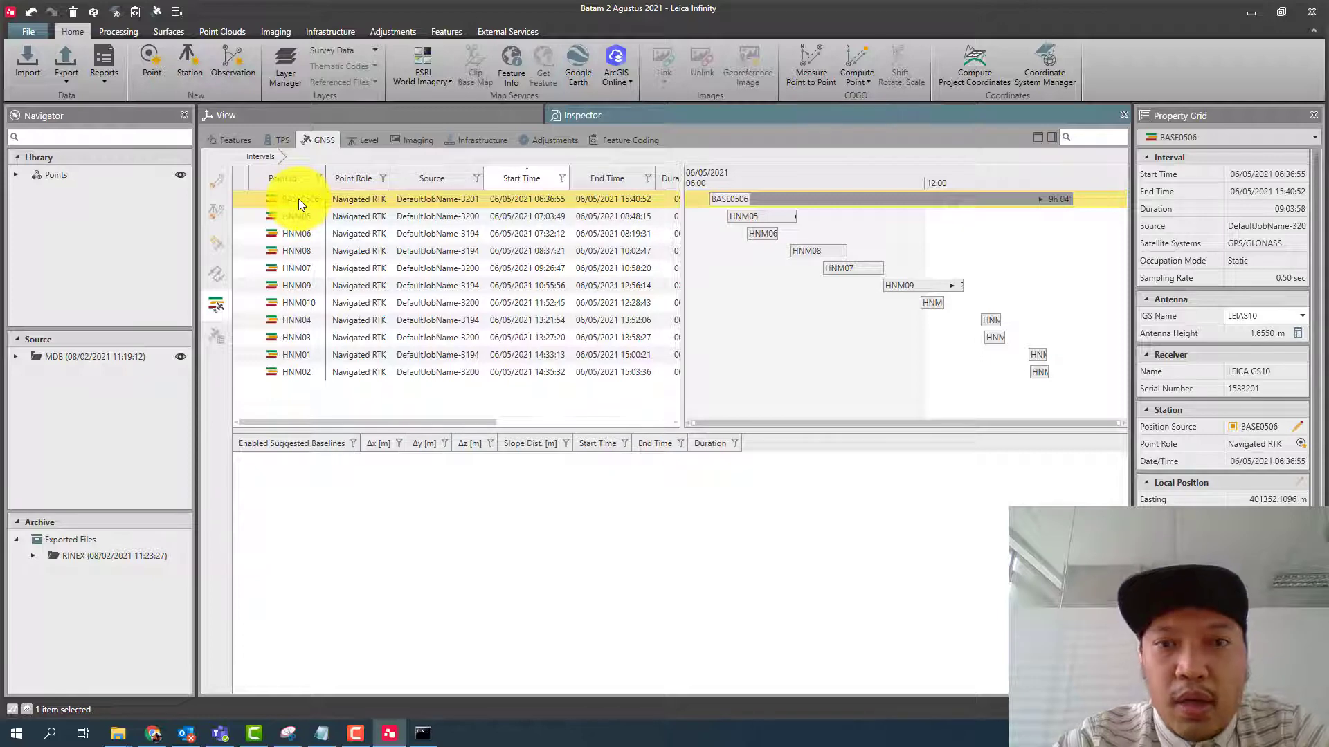
pyautogui.rightClick(297, 198)
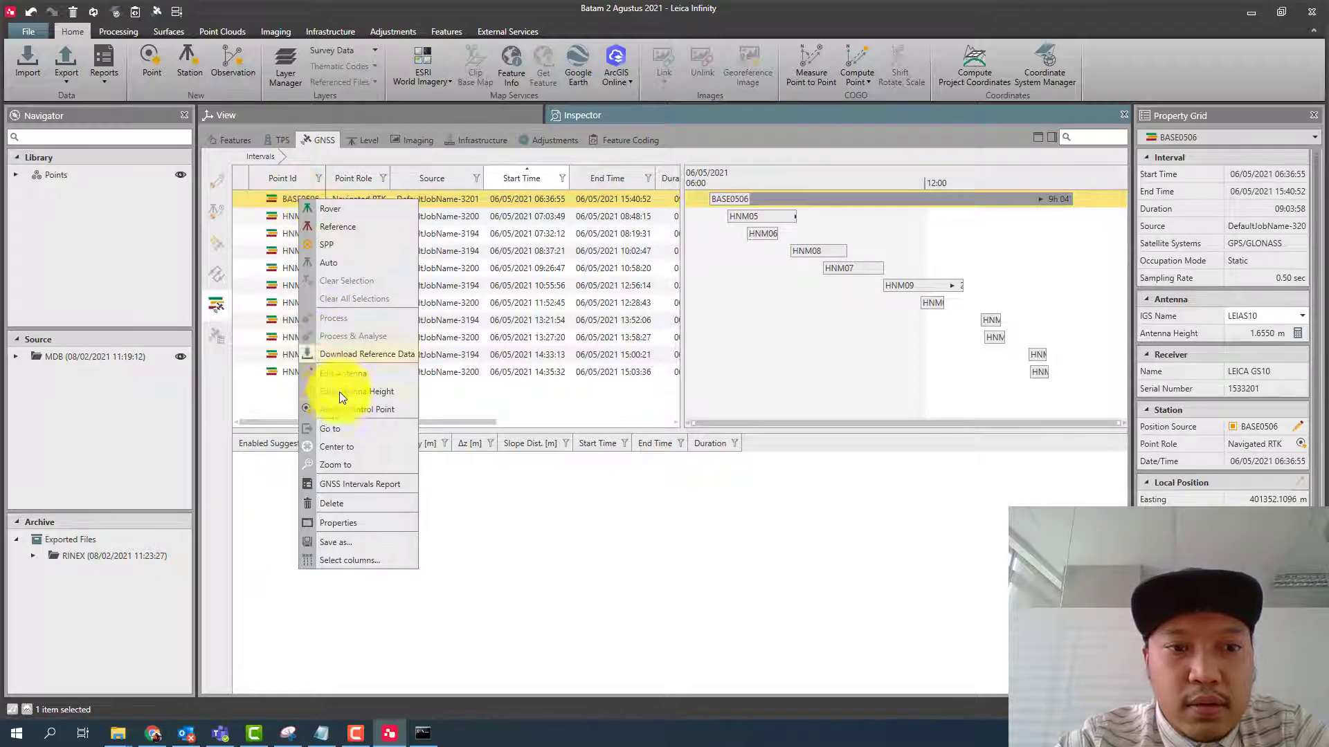
pyautogui.click(543, 395)
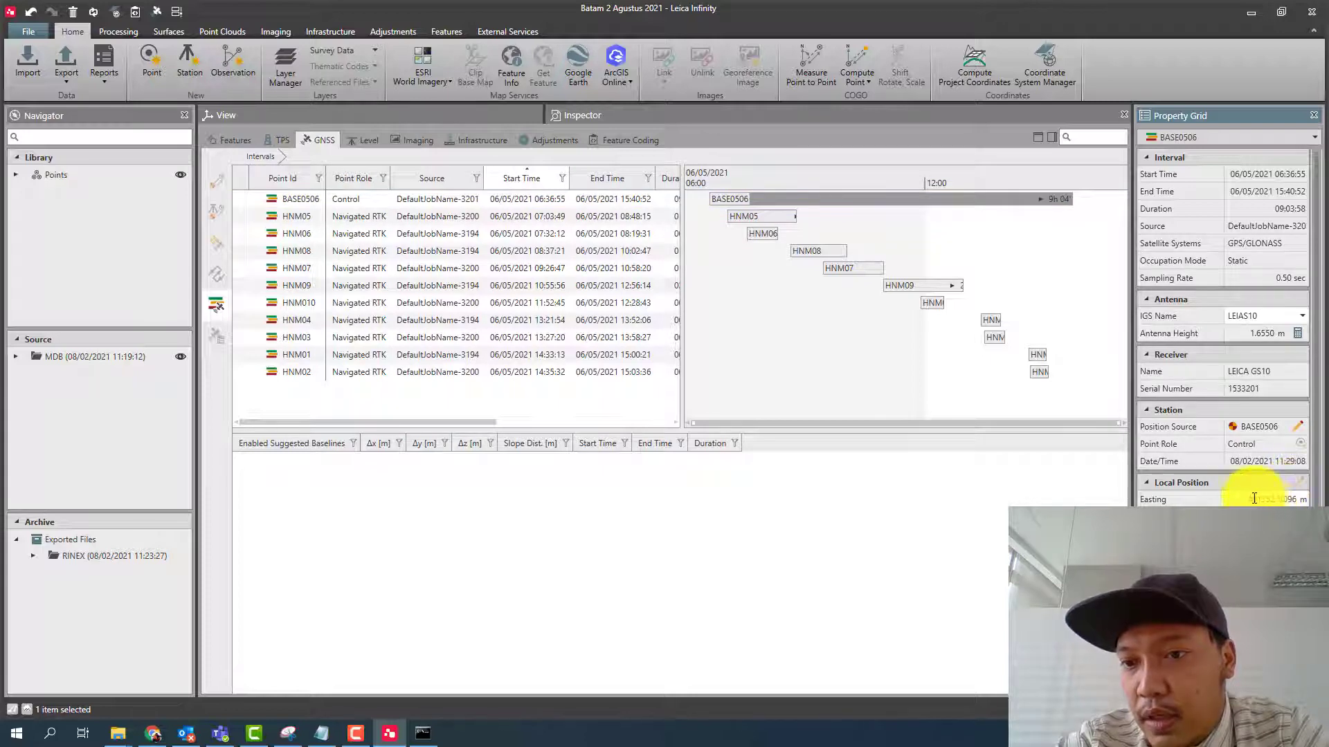
# - Set BASE0506's local easting to 401352.0489 m and northing to 123850.4218 m, copying both values from the online result in Chrome
pyautogui.click(155, 733)
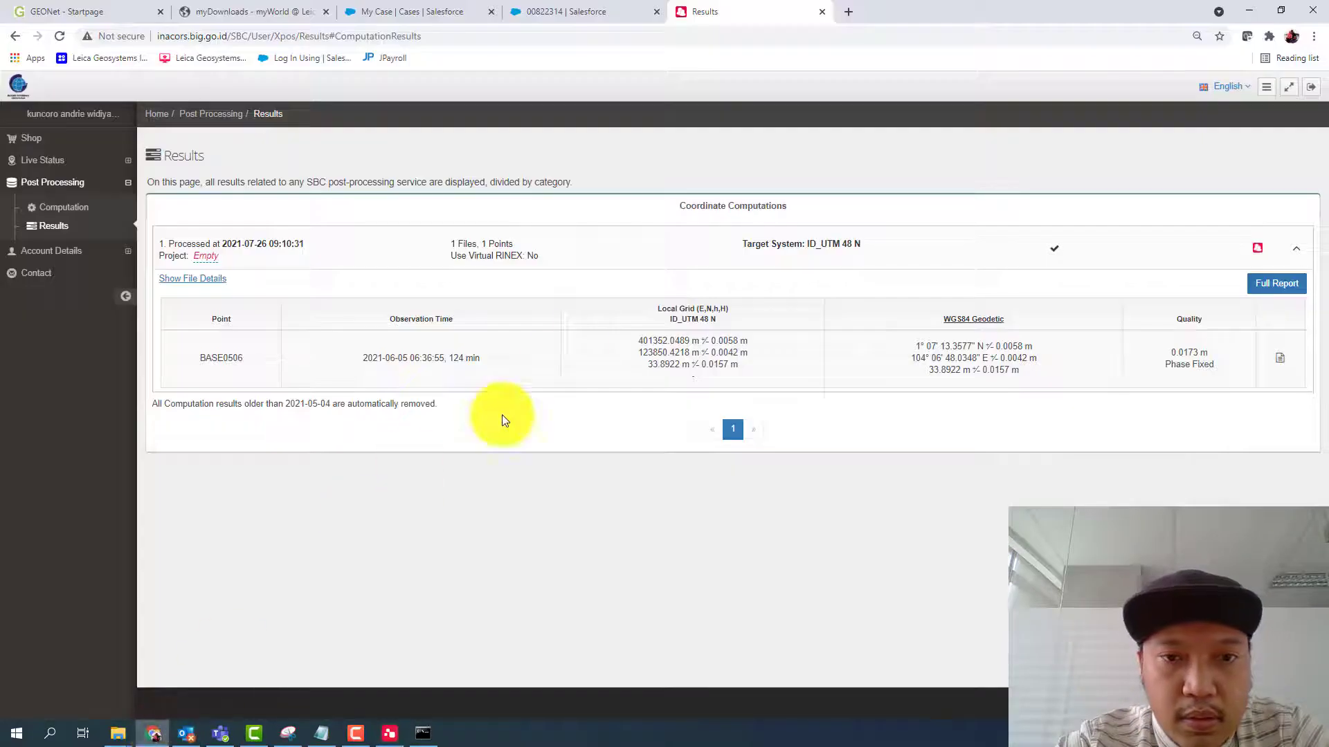
pyautogui.moveTo(640, 340); pyautogui.dragTo(685, 340)
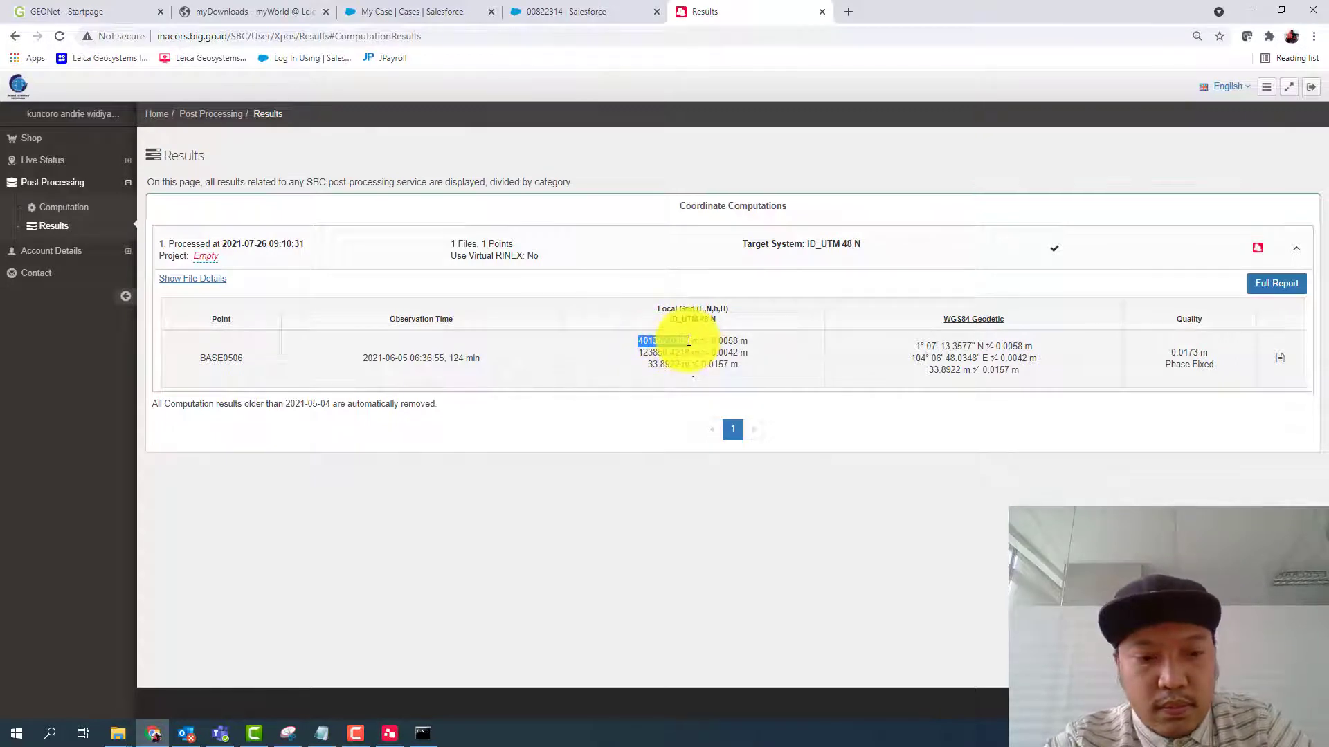
pyautogui.click(389, 732)
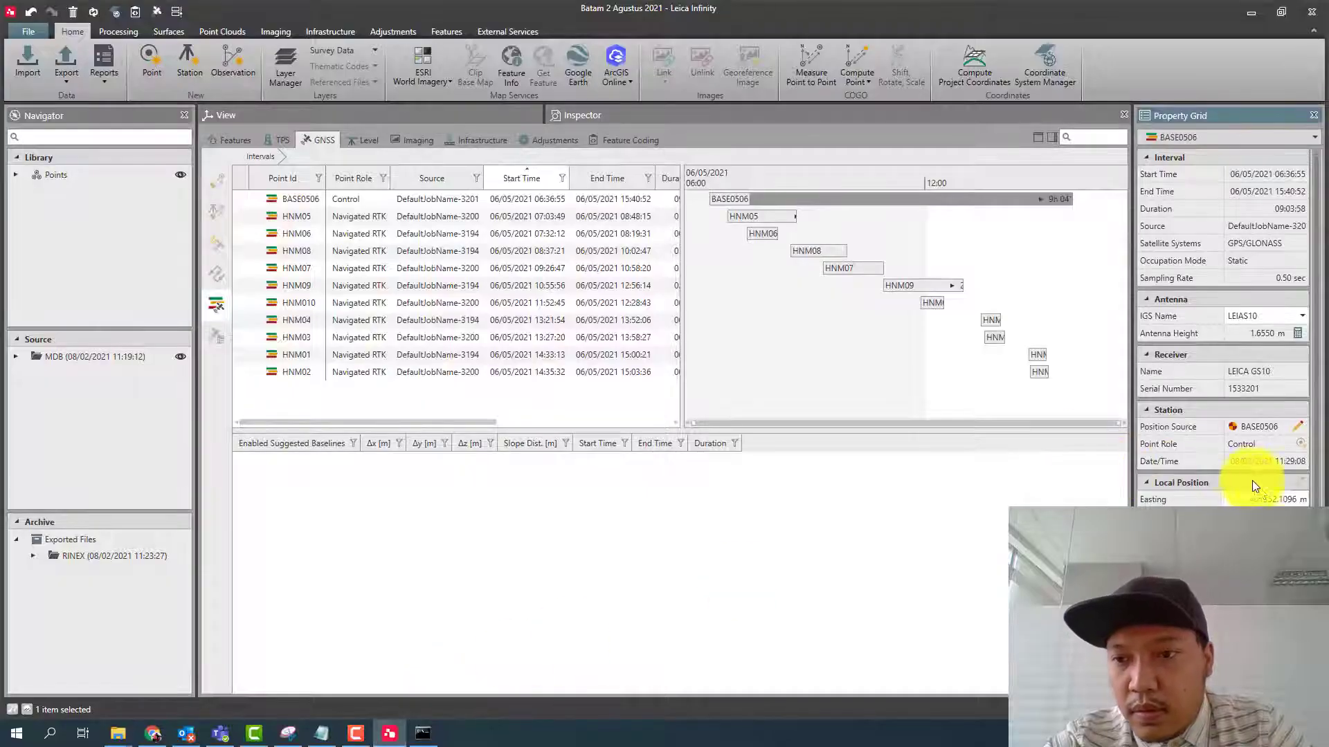
pyautogui.click(1308, 500)
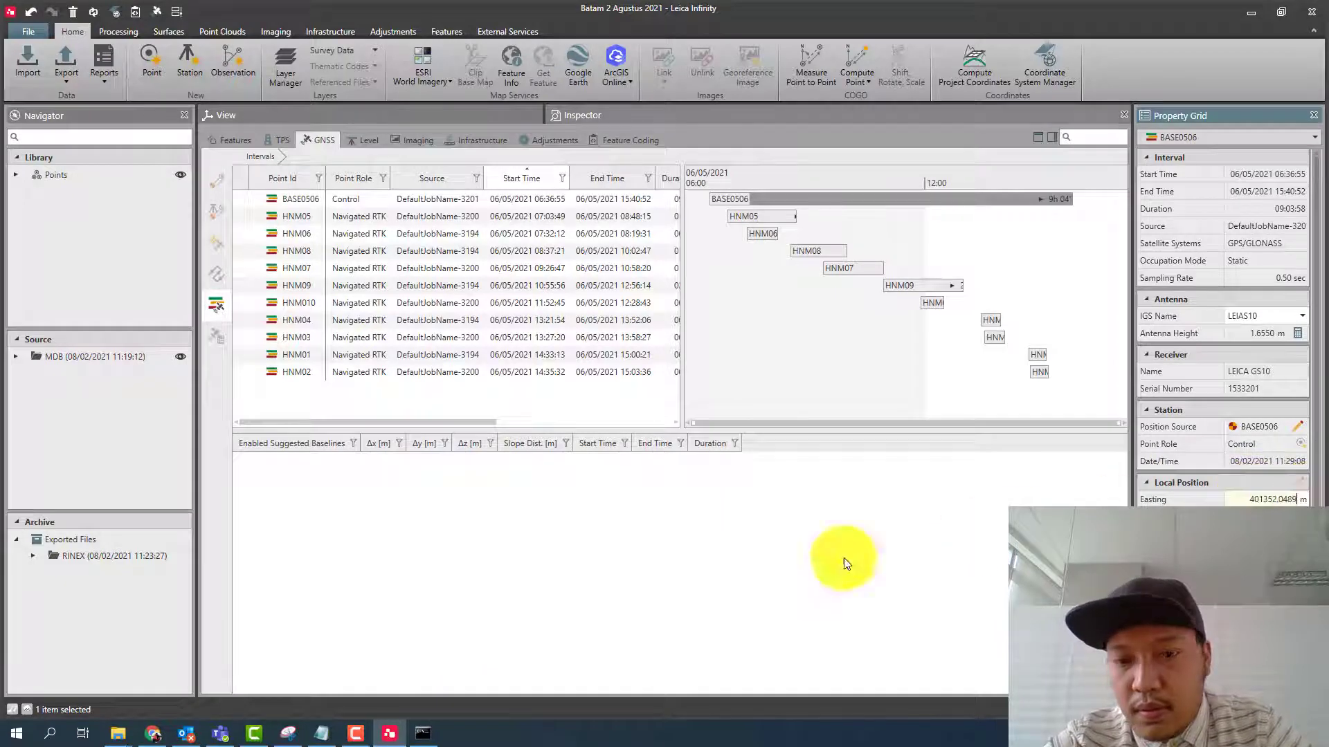
pyautogui.click(153, 733)
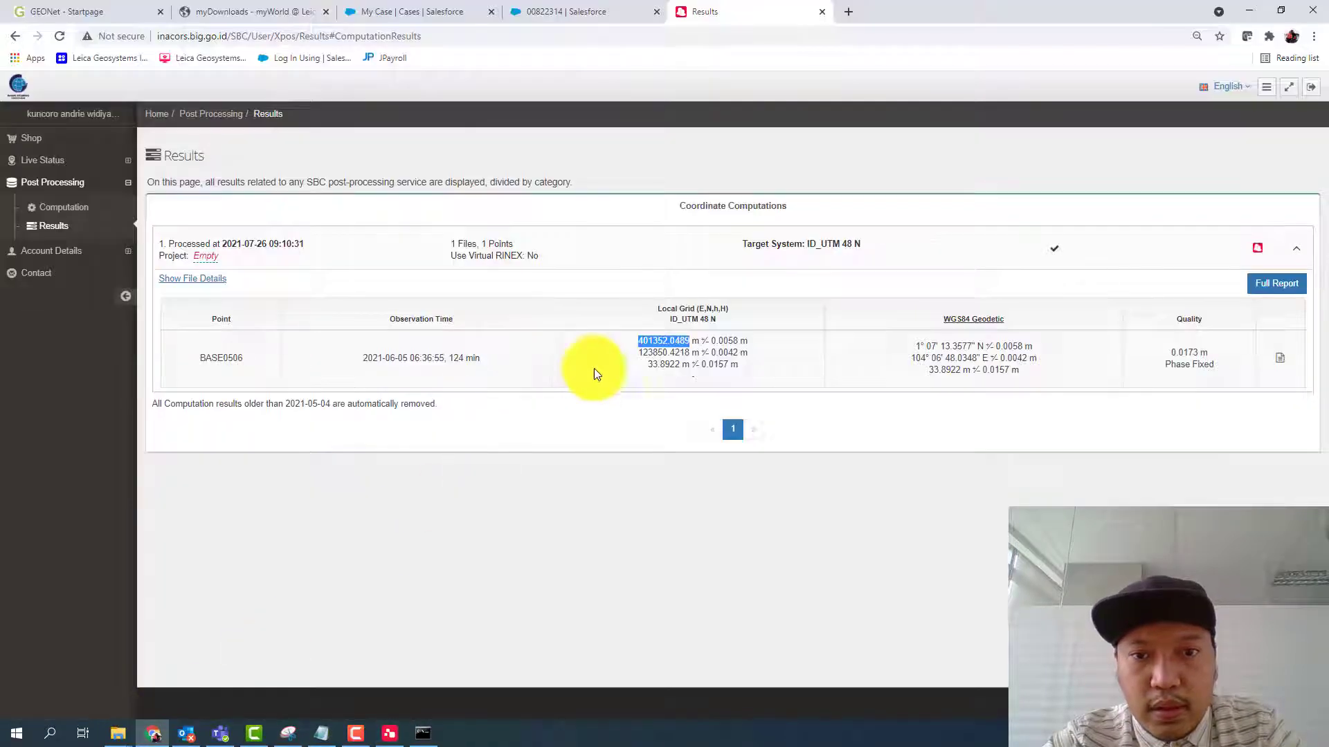
pyautogui.moveTo(638, 353); pyautogui.dragTo(687, 355)
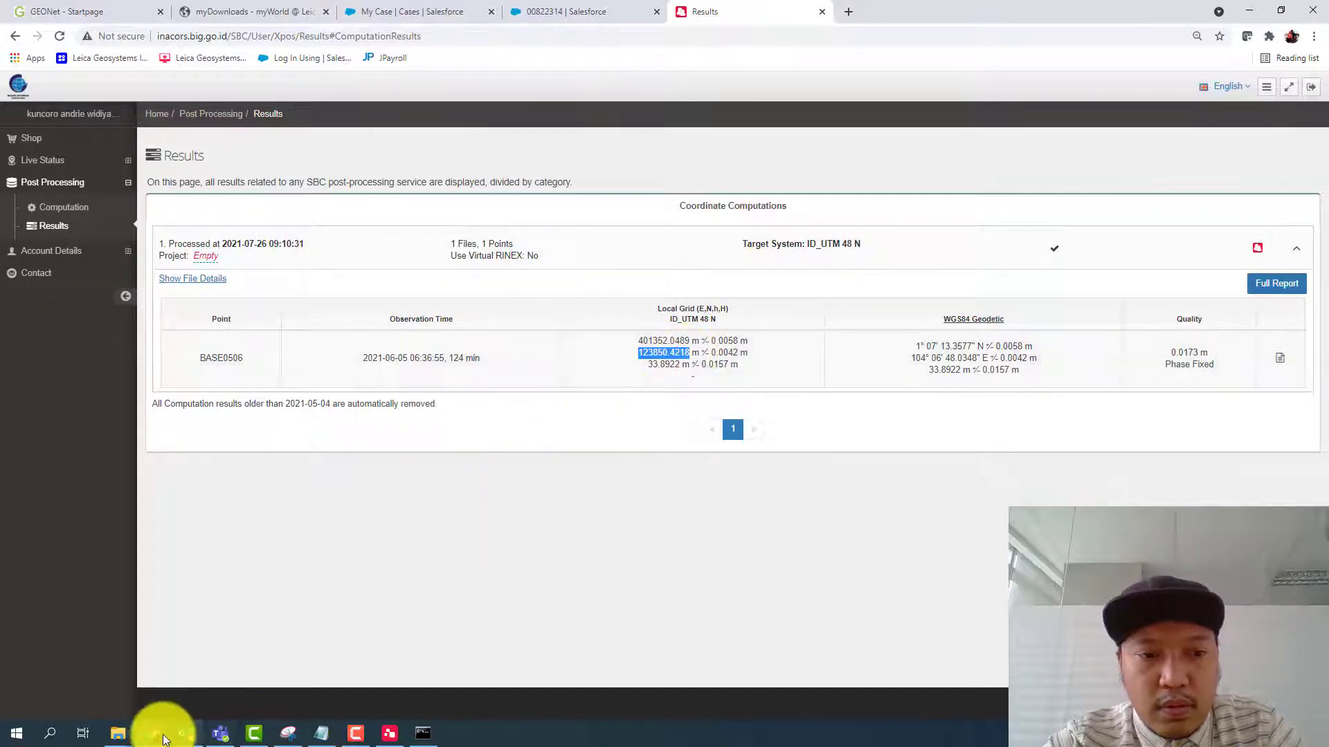
pyautogui.click(158, 730)
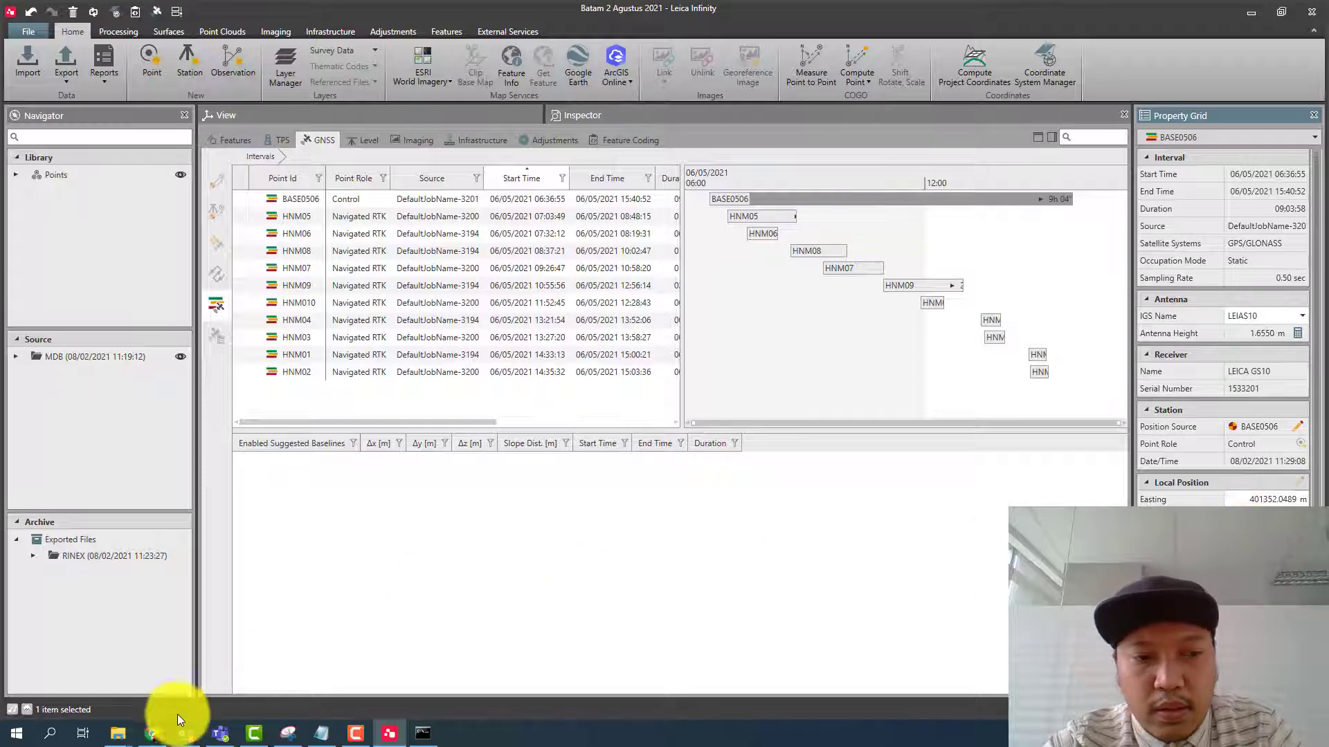
pyautogui.scroll(-2, 1287, 457)
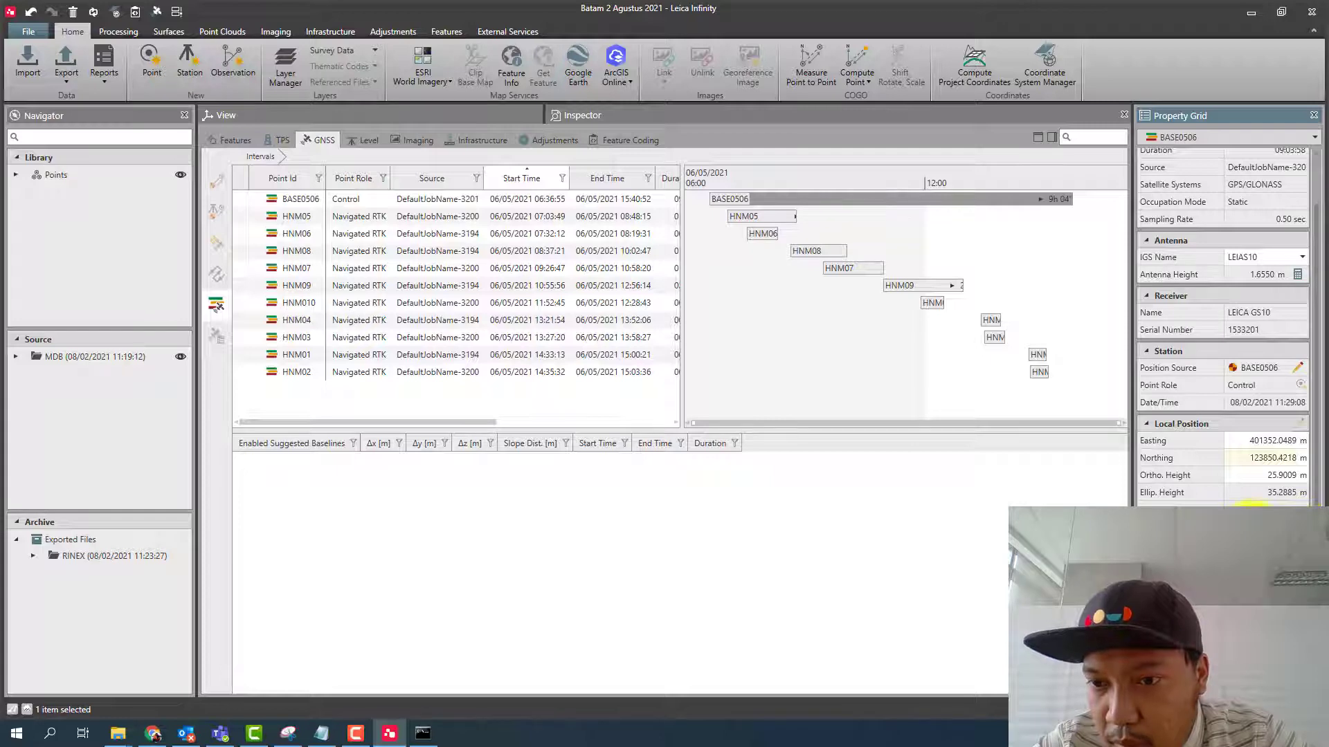
# - Set BASE0506's ellipsoidal height to 33.8922 m, copied from the online computation result
pyautogui.click(1299, 531)
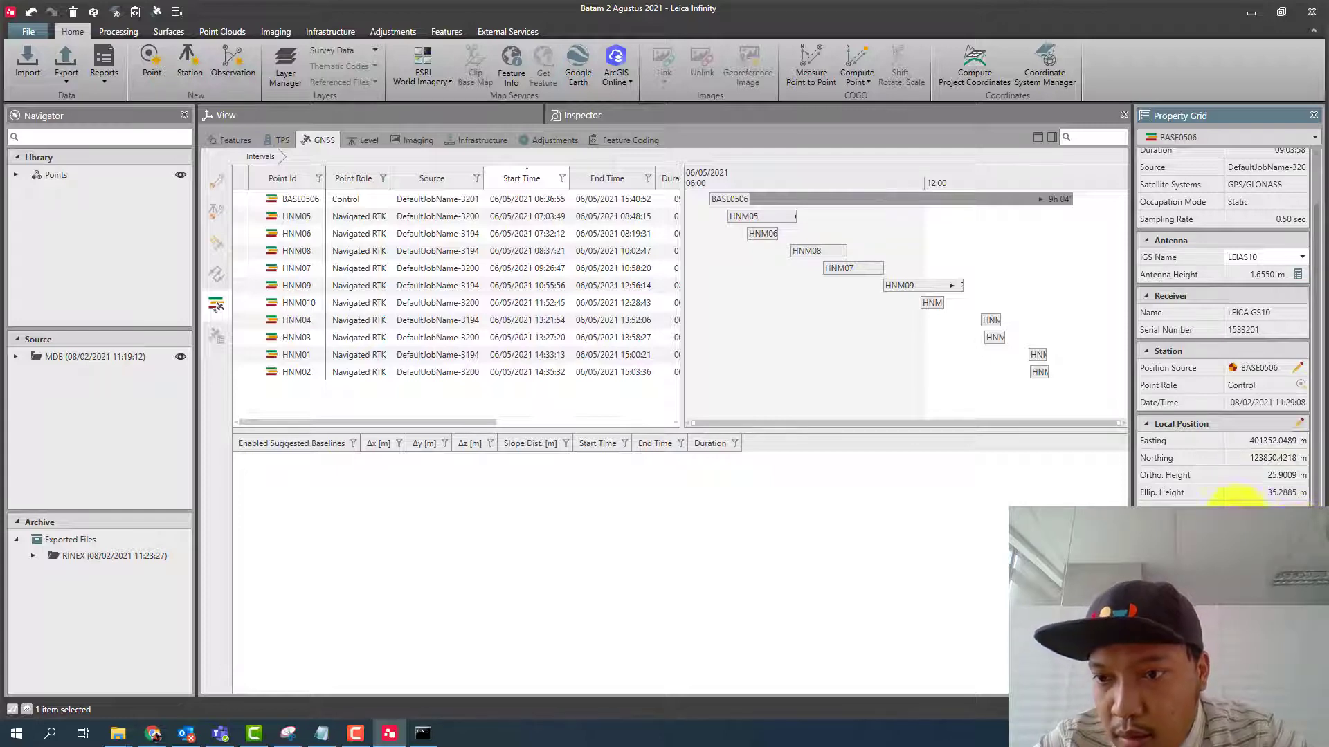
pyautogui.click(153, 733)
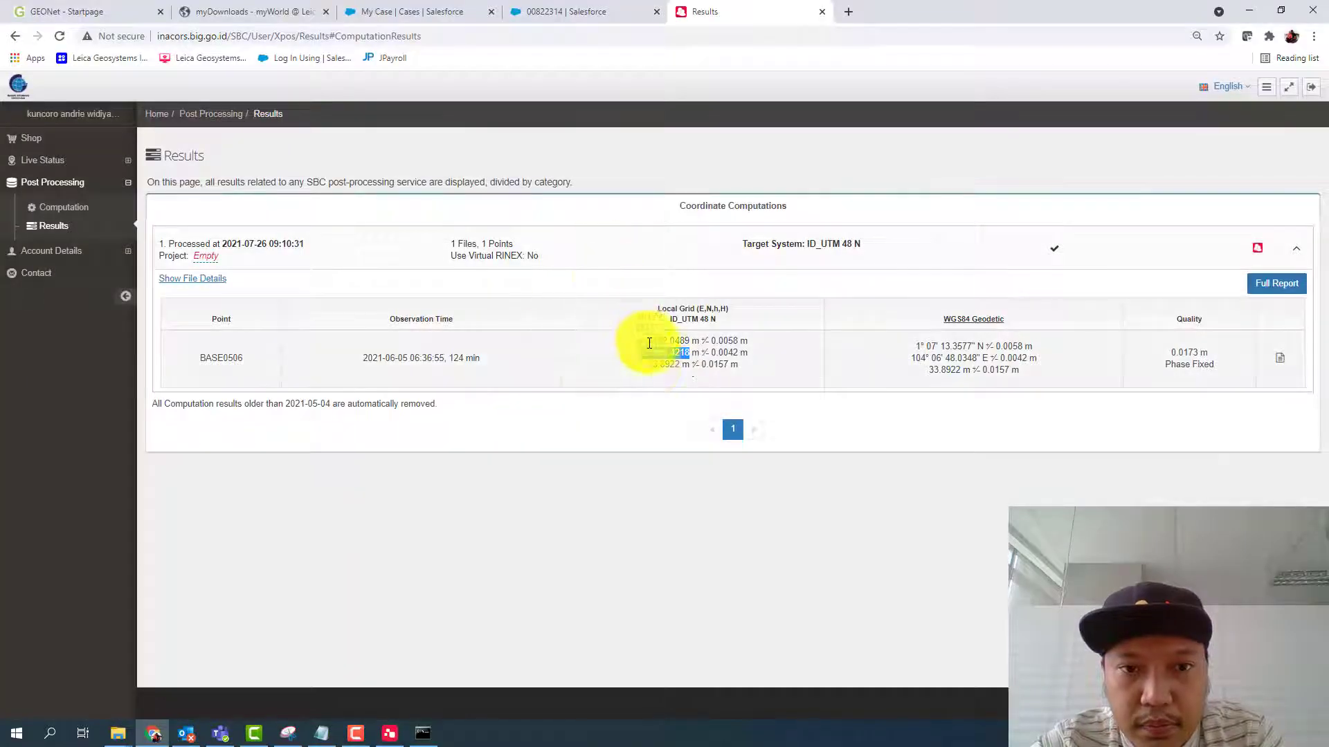
pyautogui.doubleClick(677, 367)
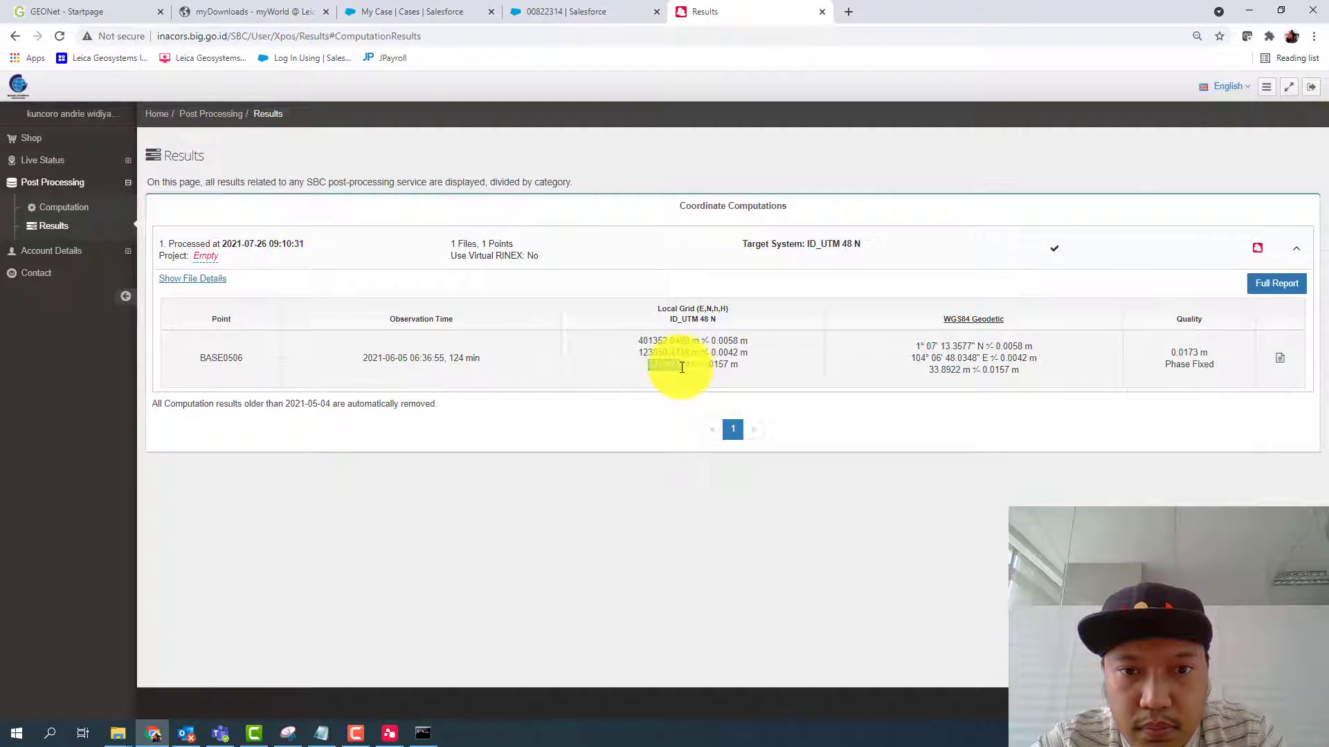
pyautogui.click(395, 737)
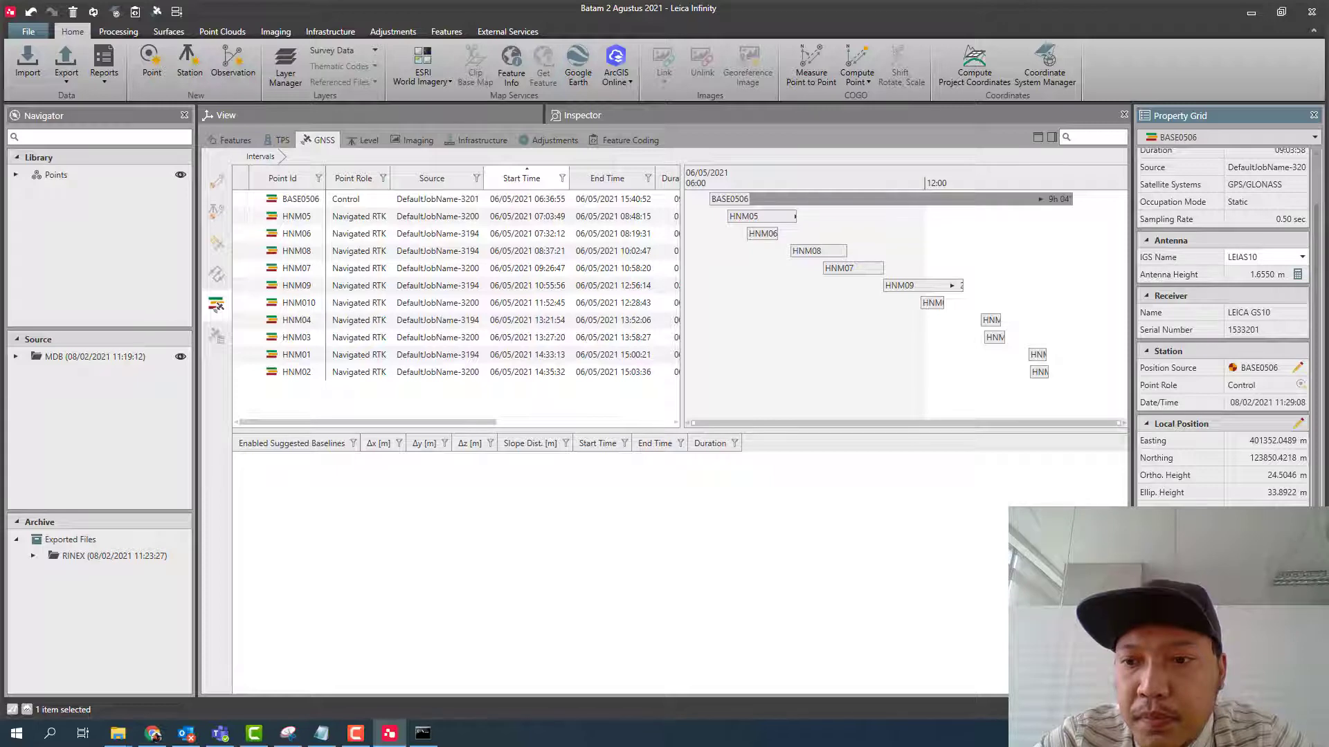
# - Clear all windows from the GNSS intervals in the timeline
pyautogui.rightClick(761, 277)
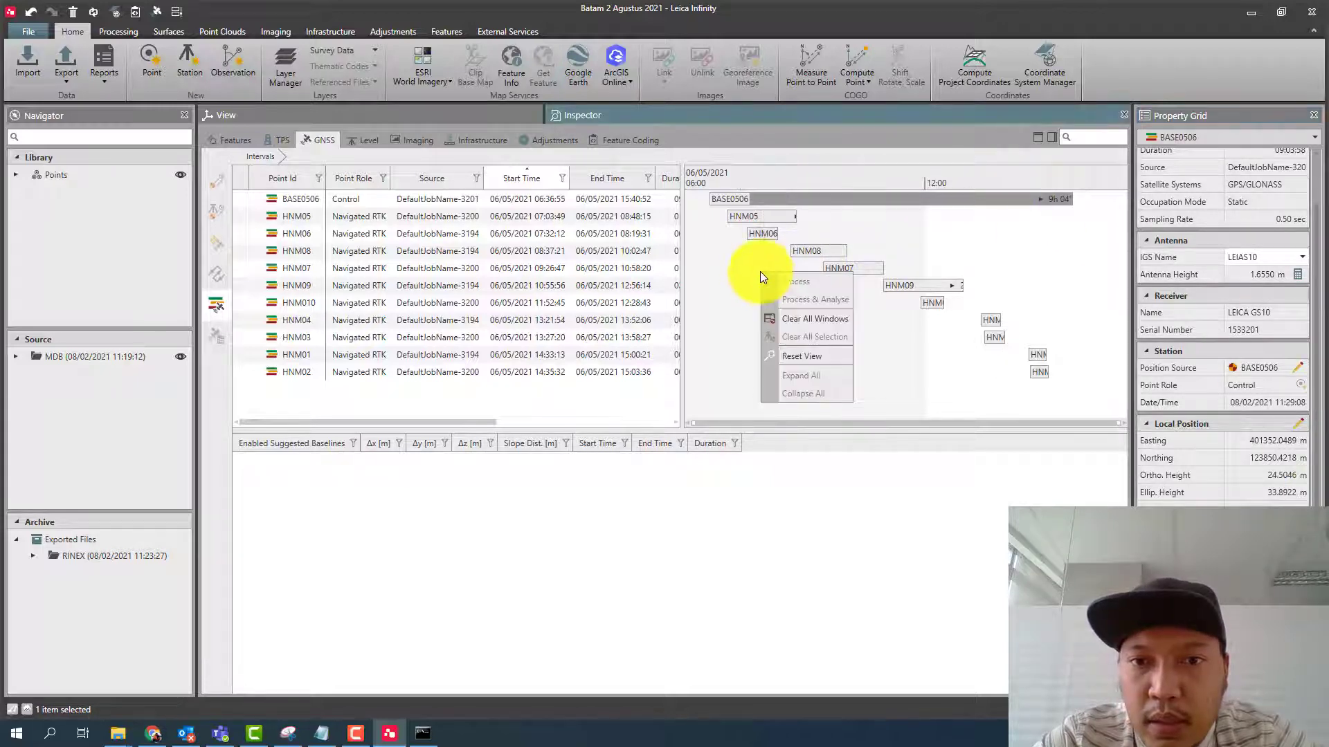
pyautogui.click(813, 325)
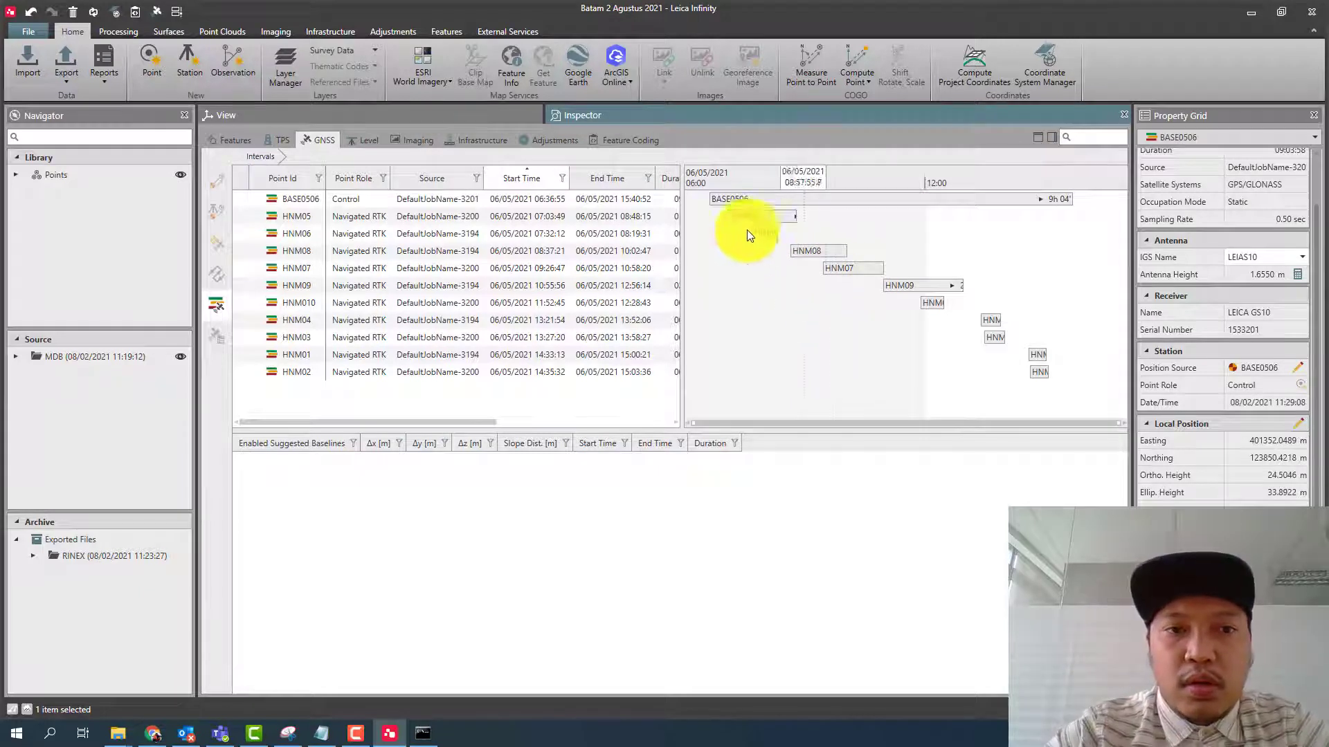
# - Examine BASE0506's satellite tracks in the interval timeline with SNR values and elevation displayed, and collapse them again
pyautogui.click(597, 198)
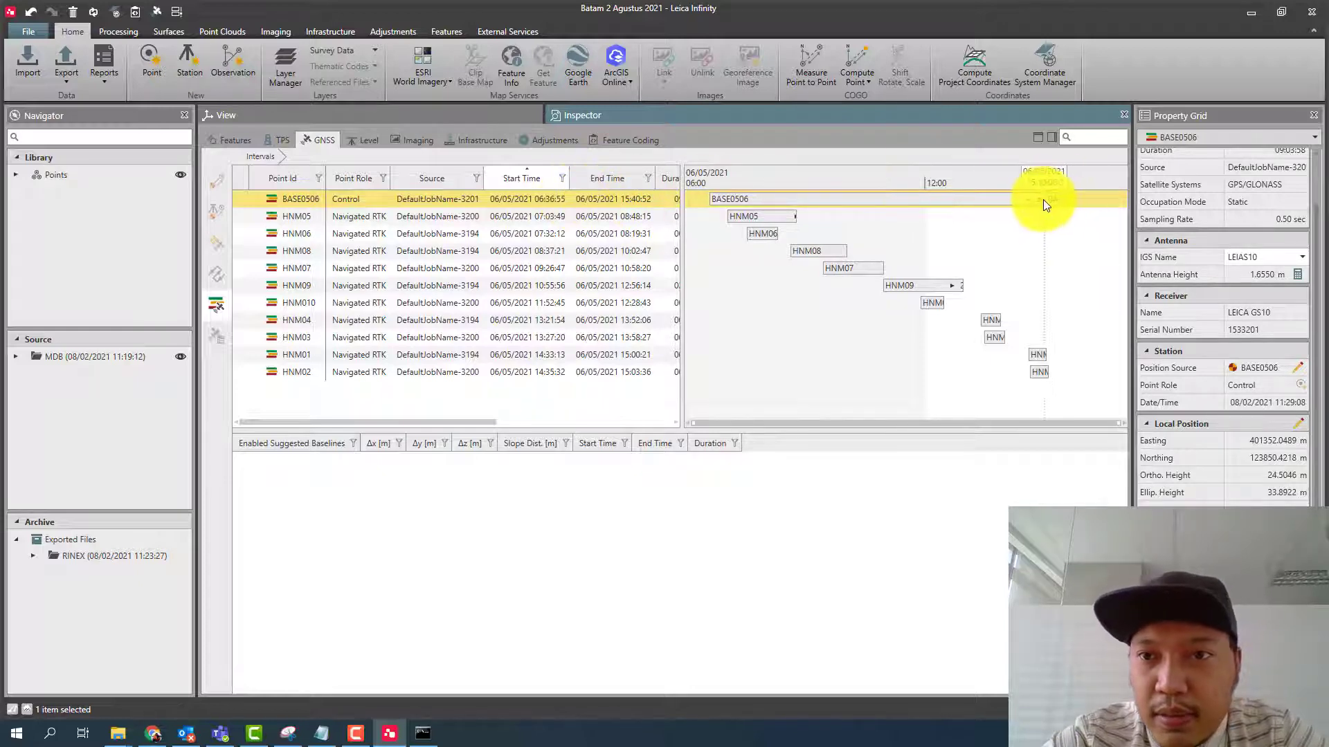
pyautogui.moveTo(1041, 198)
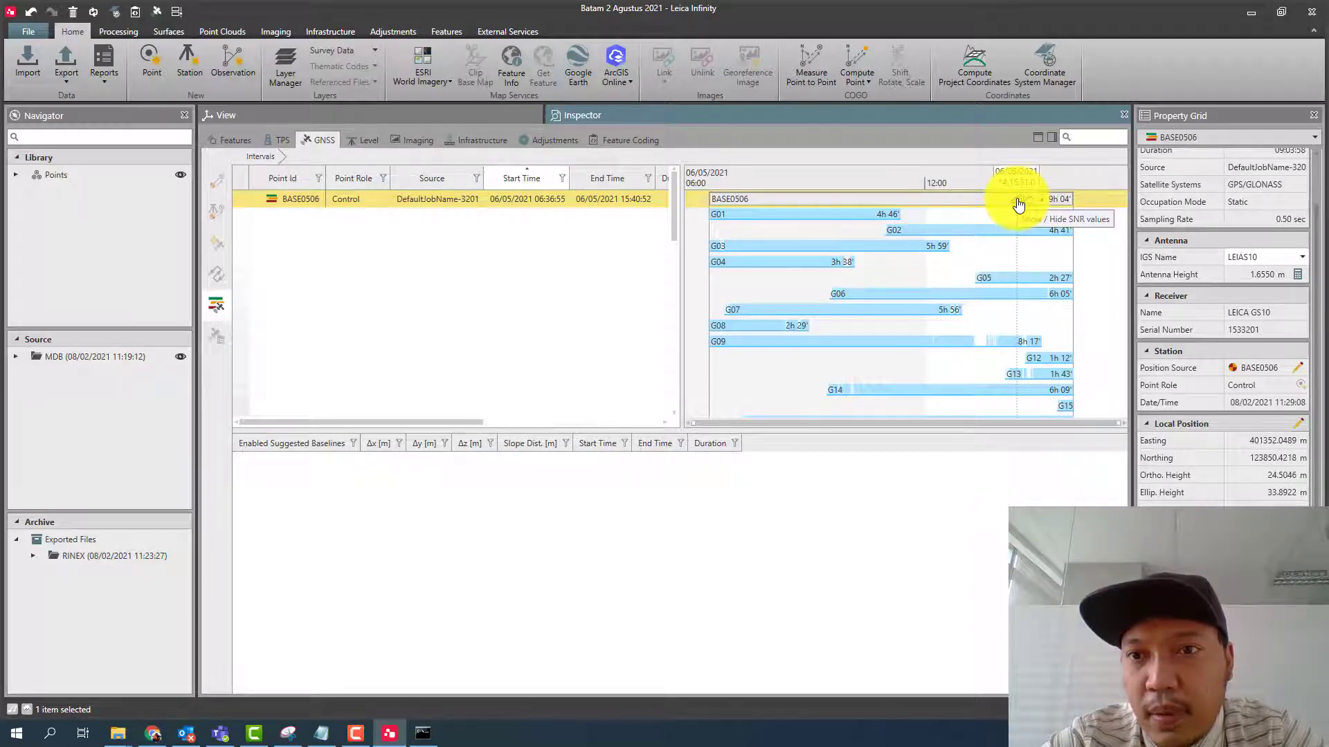
pyautogui.click(1018, 206)
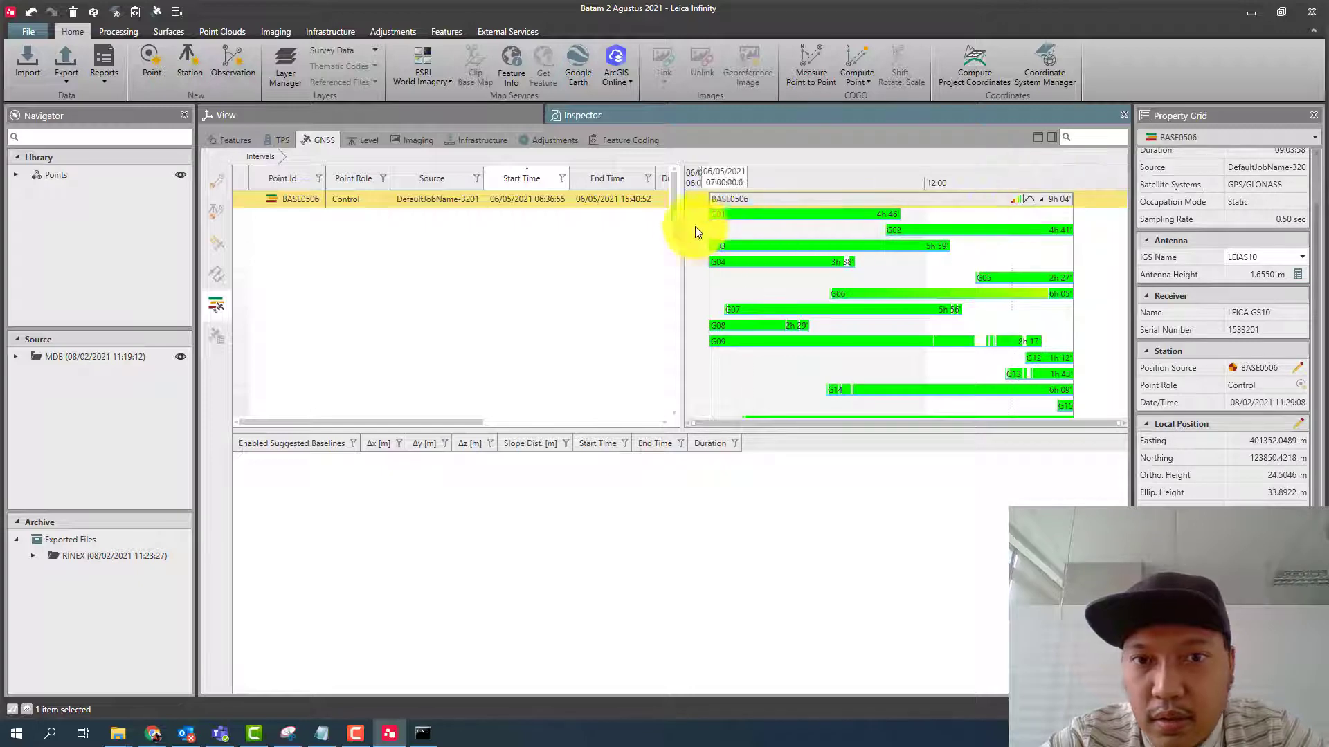
pyautogui.moveTo(675, 222)
pyautogui.mouseDown()
pyautogui.moveTo(670, 313)
pyautogui.moveTo(678, 199)
pyautogui.mouseUp()
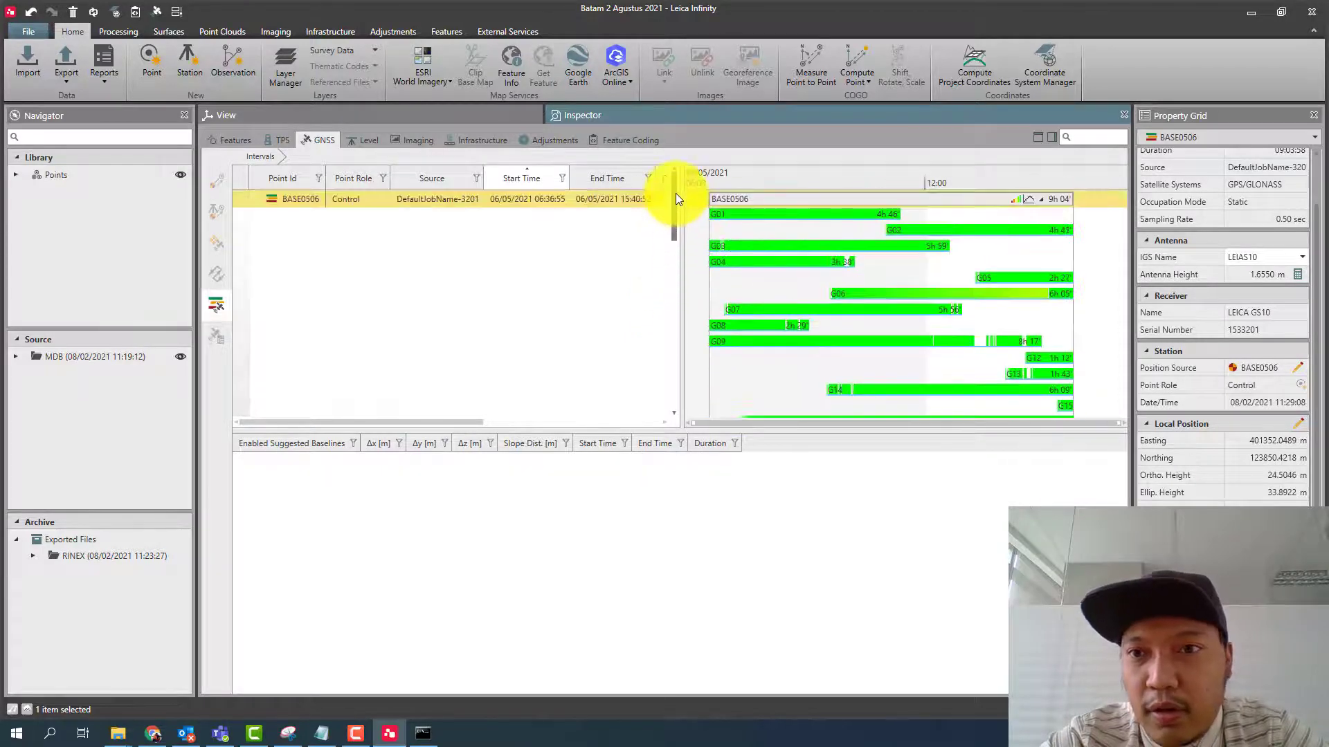
pyautogui.click(1032, 203)
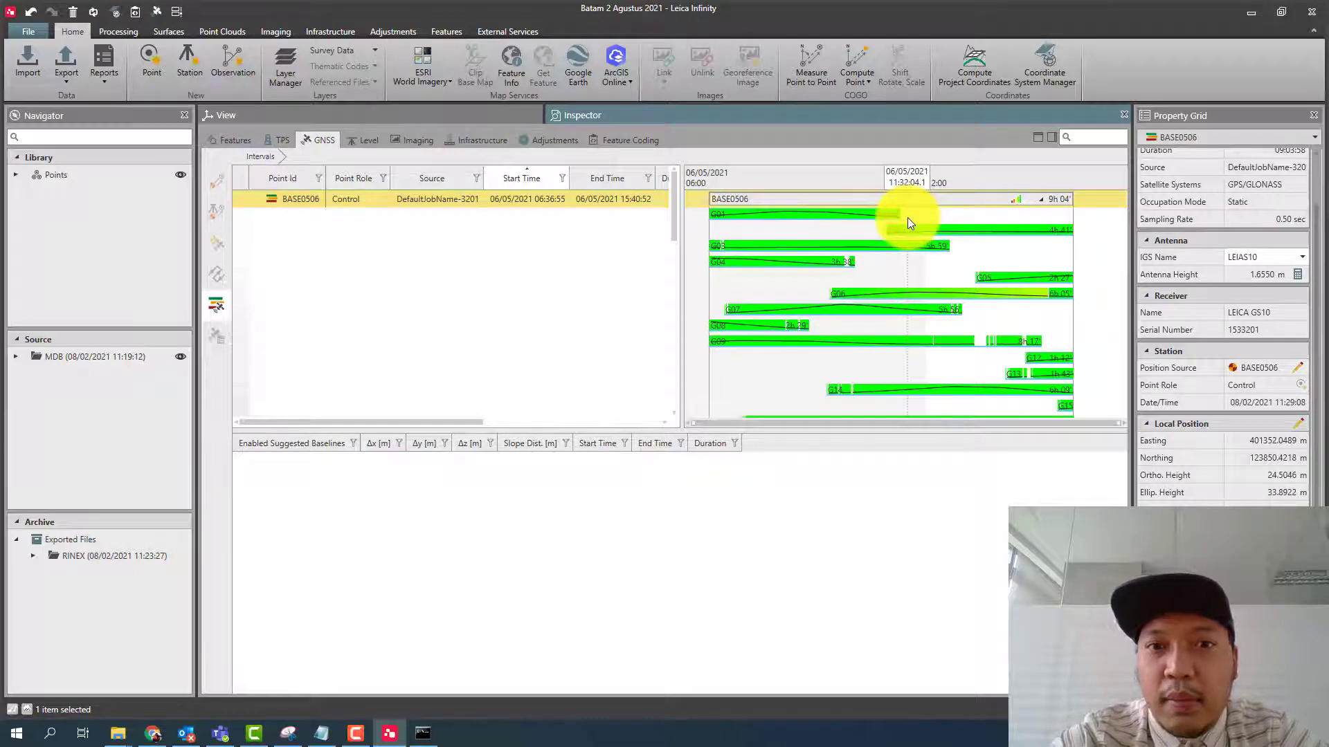
pyautogui.doubleClick(1042, 202)
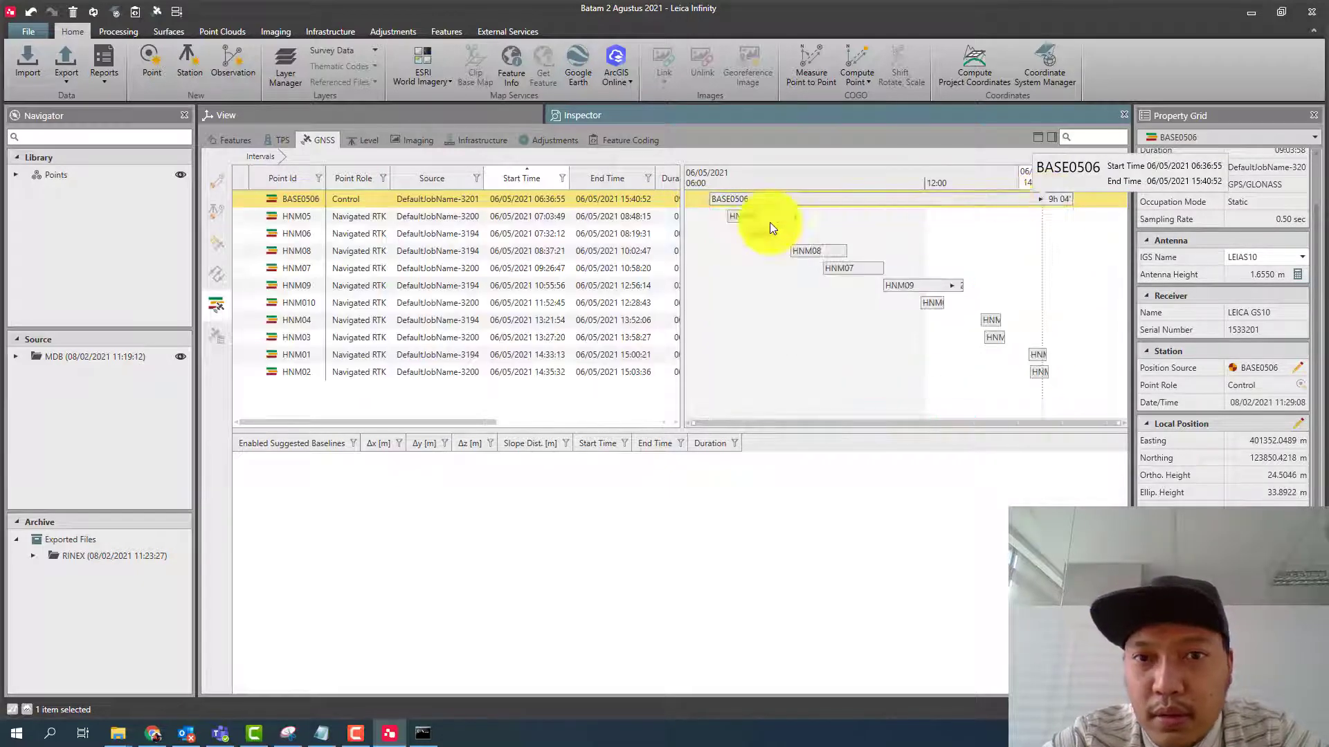
# - Review and accept the GNSS data settings and the processing strategy
pyautogui.click(595, 214)
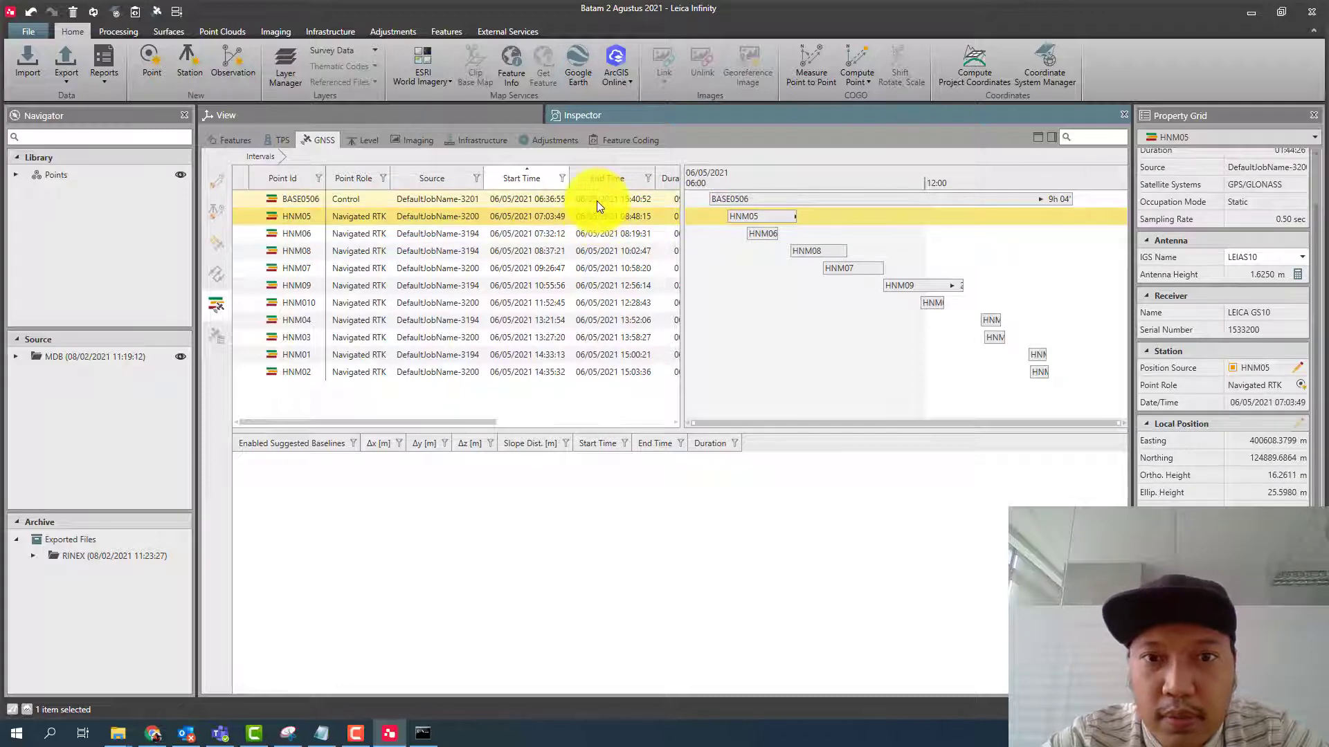
pyautogui.click(597, 201)
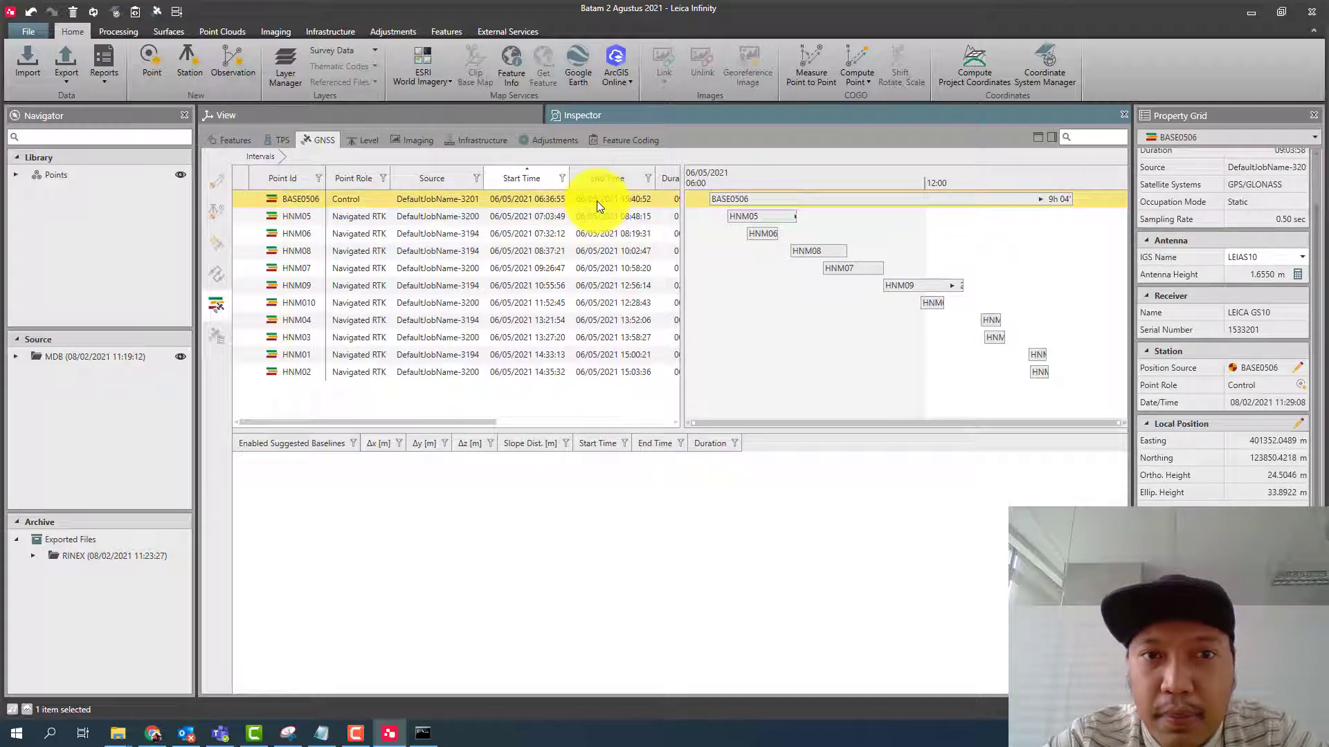
pyautogui.click(122, 29)
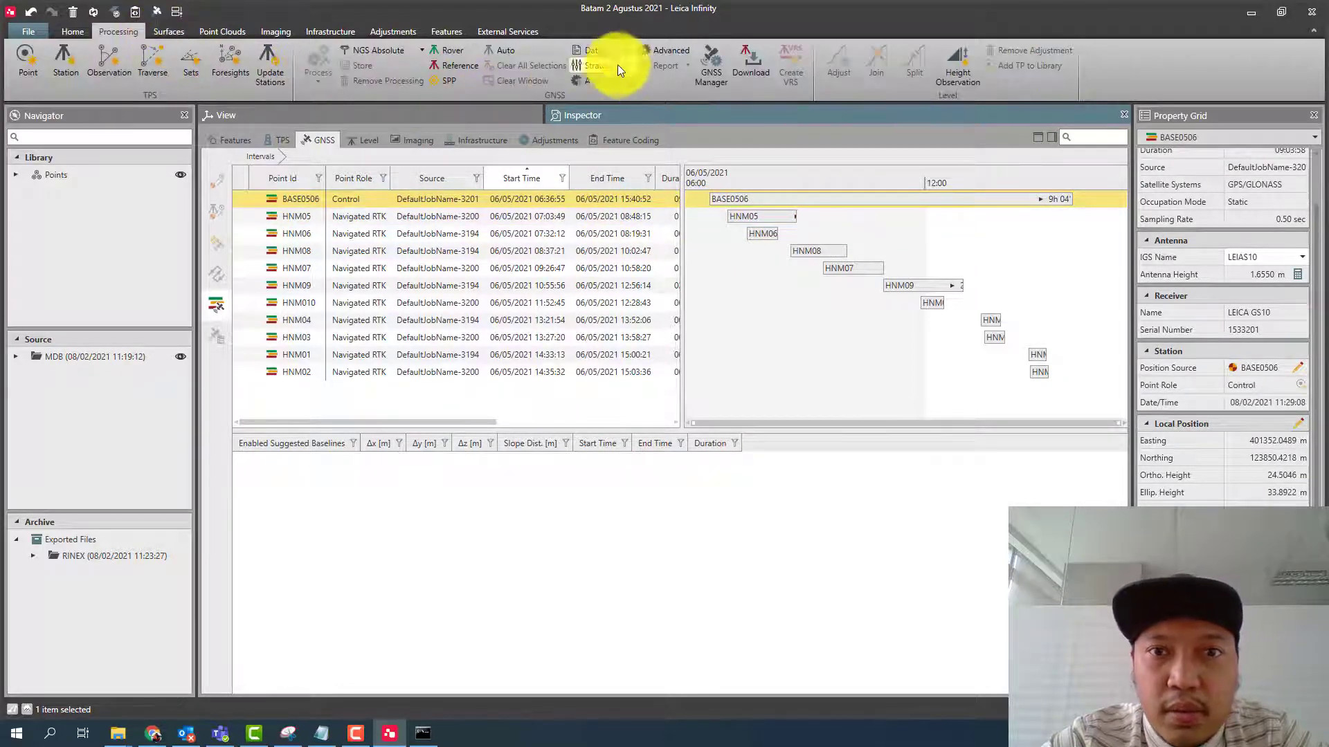
pyautogui.click(587, 53)
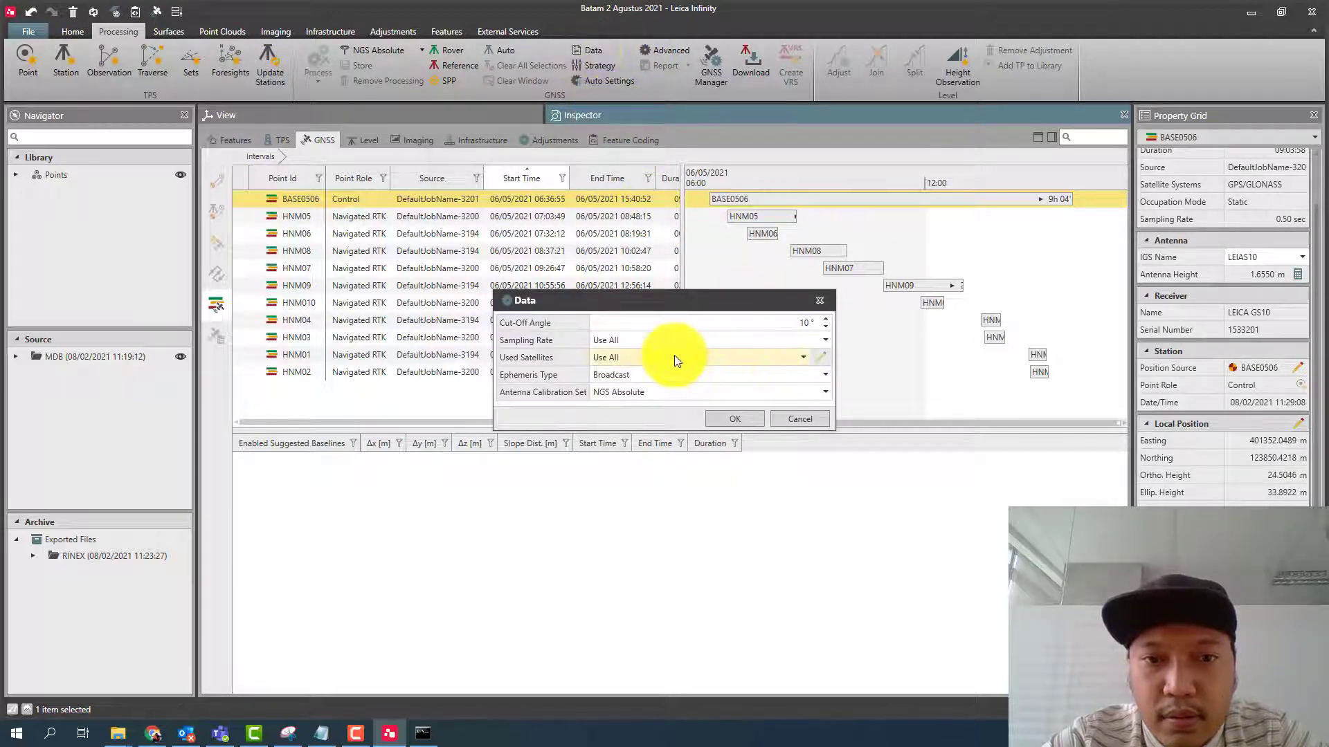
pyautogui.click(738, 420)
pyautogui.click(600, 66)
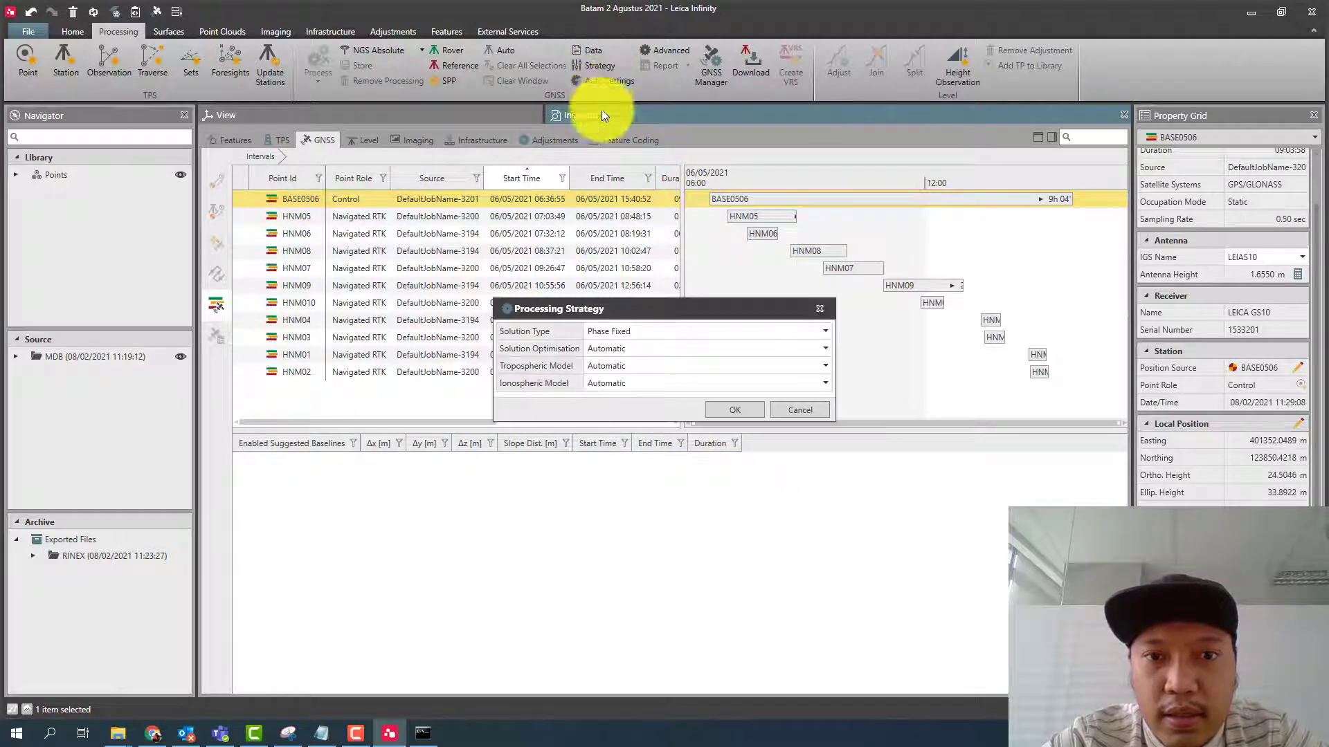
pyautogui.click(737, 410)
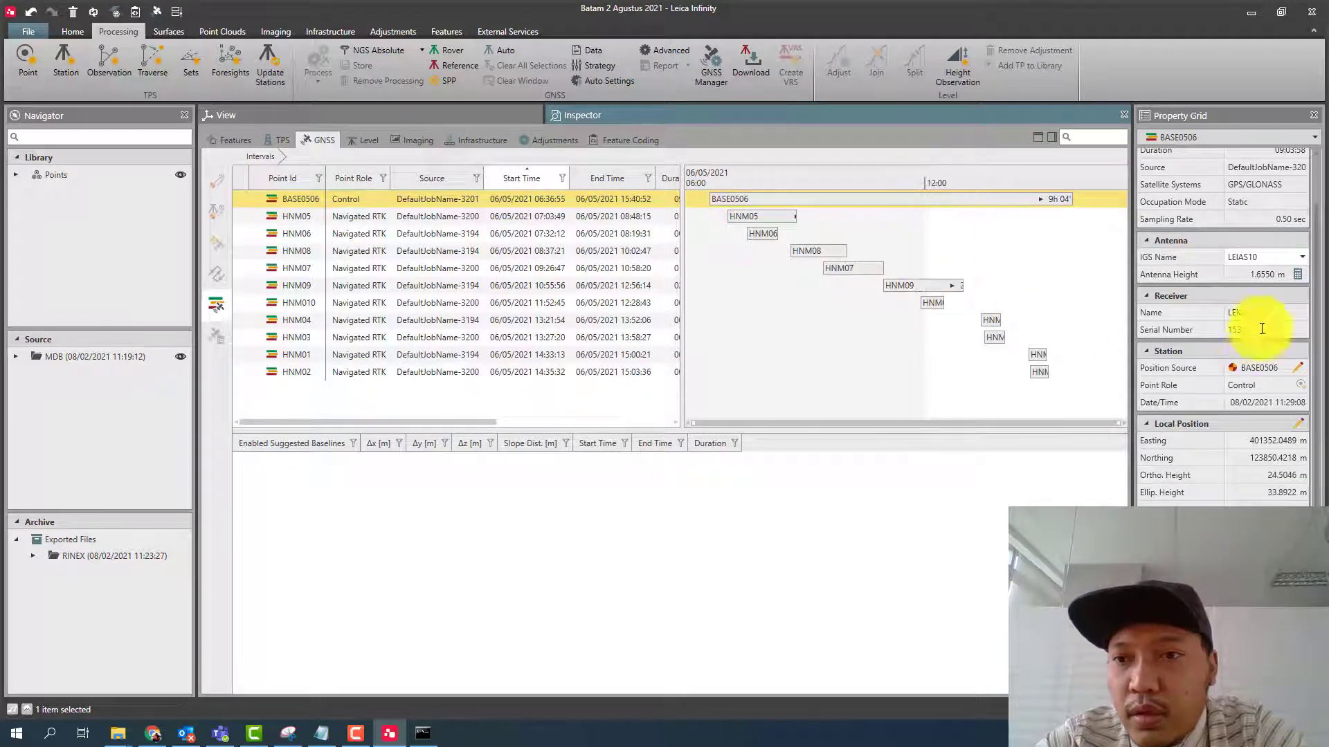
# - Check the height reading and carrier offset that make up BASE0506's antenna height
pyautogui.click(1297, 275)
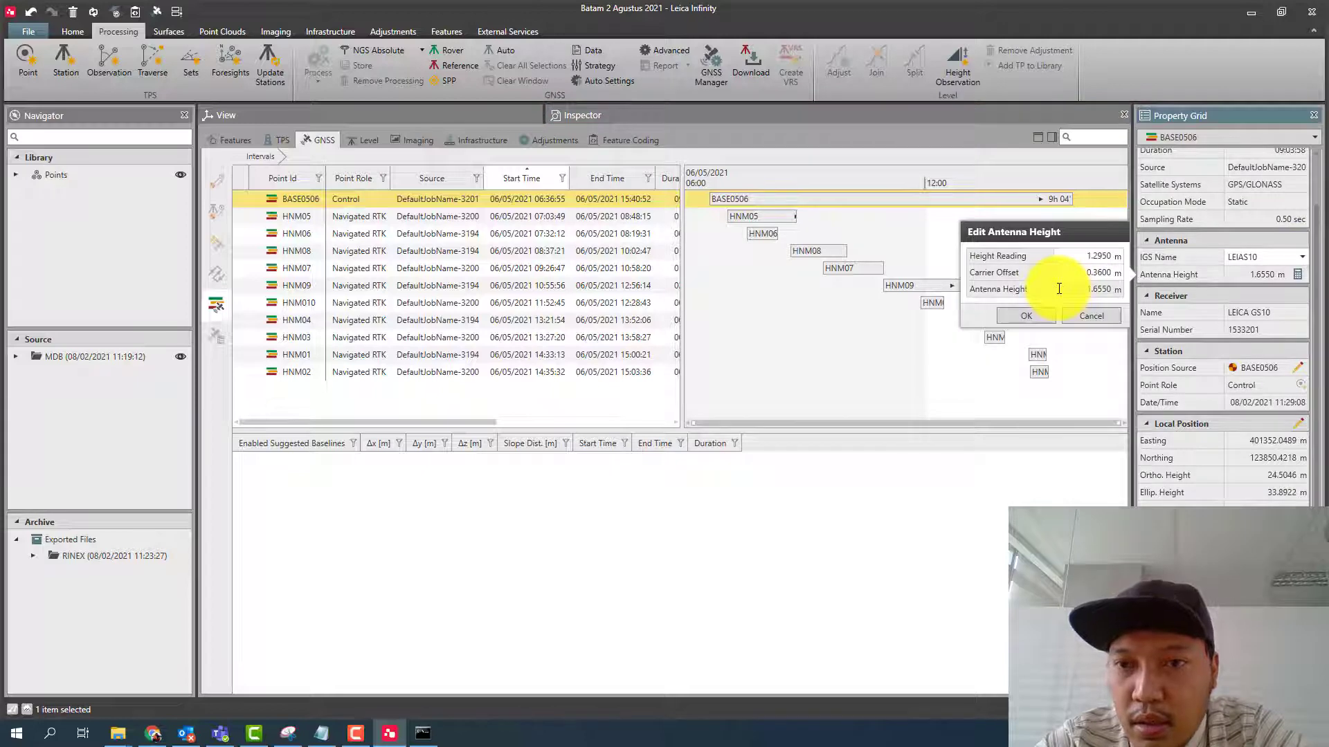
pyautogui.click(1097, 256)
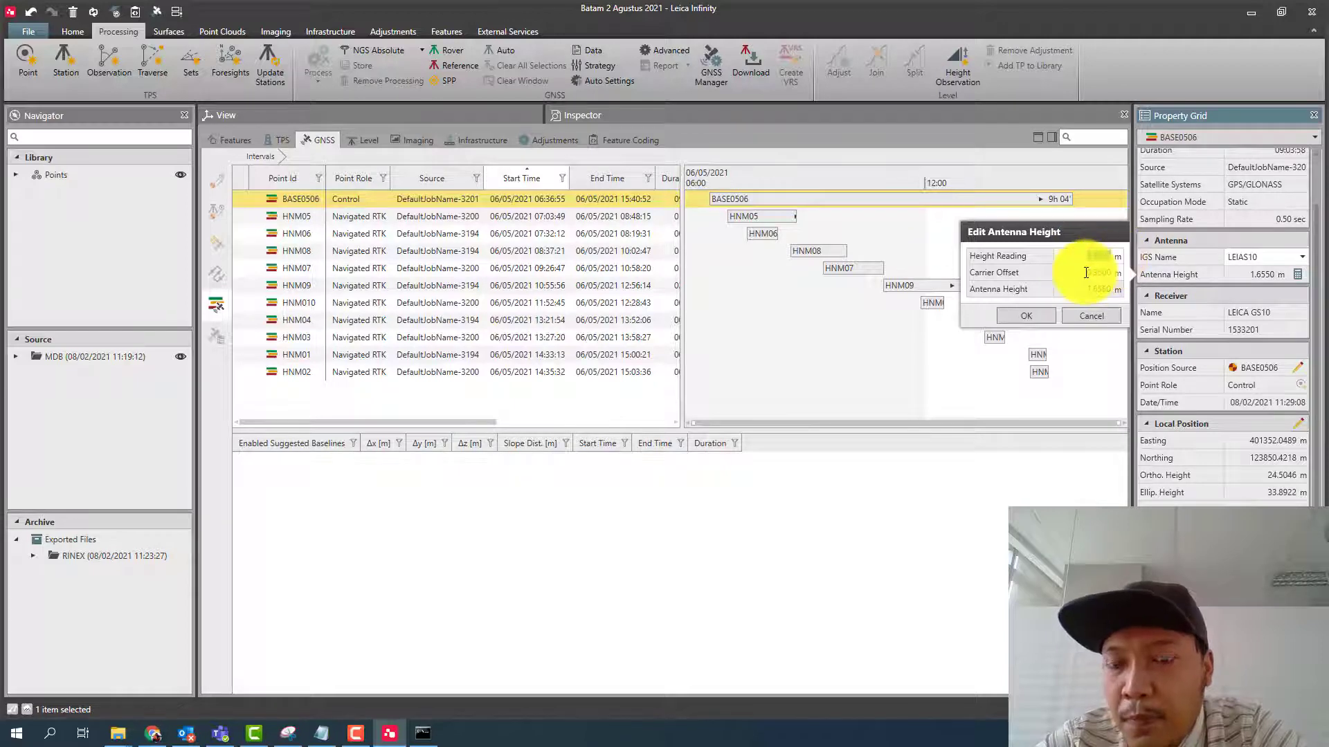
pyautogui.click(1090, 273)
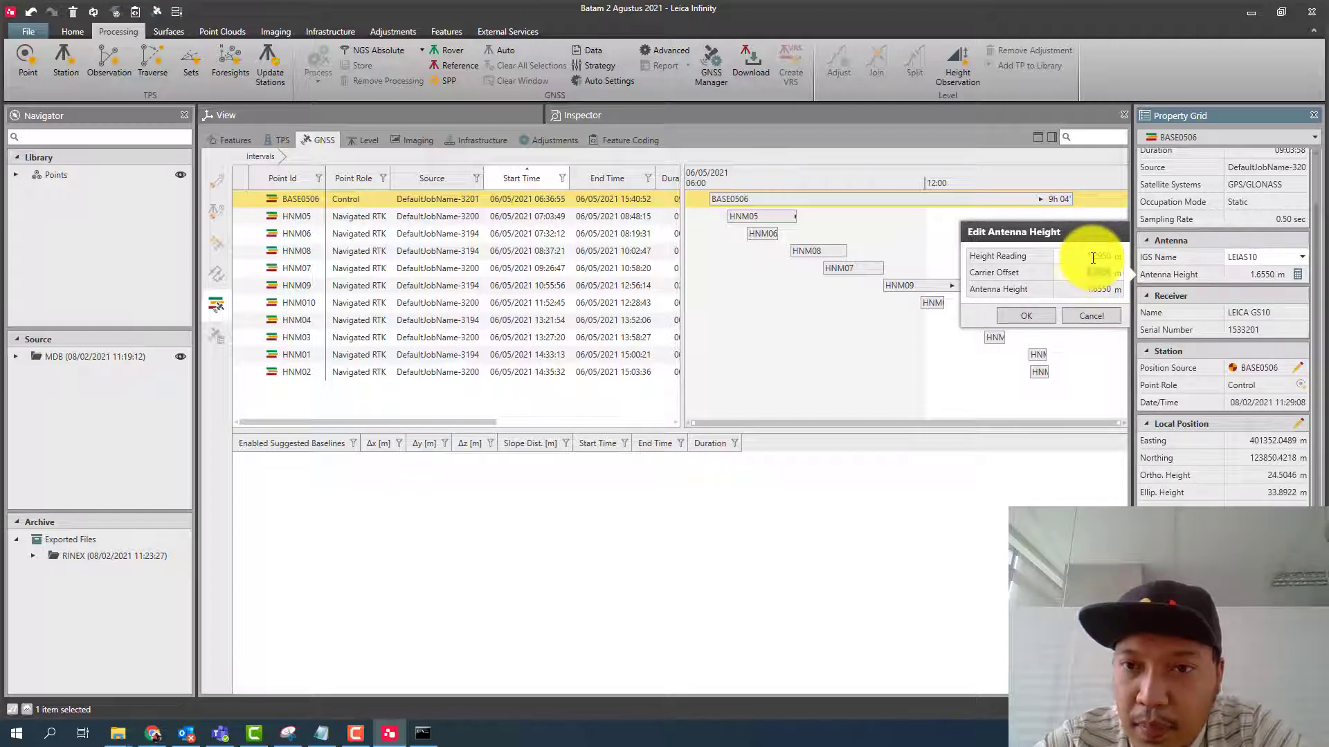
pyautogui.moveTo(1090, 256); pyautogui.dragTo(1104, 255)
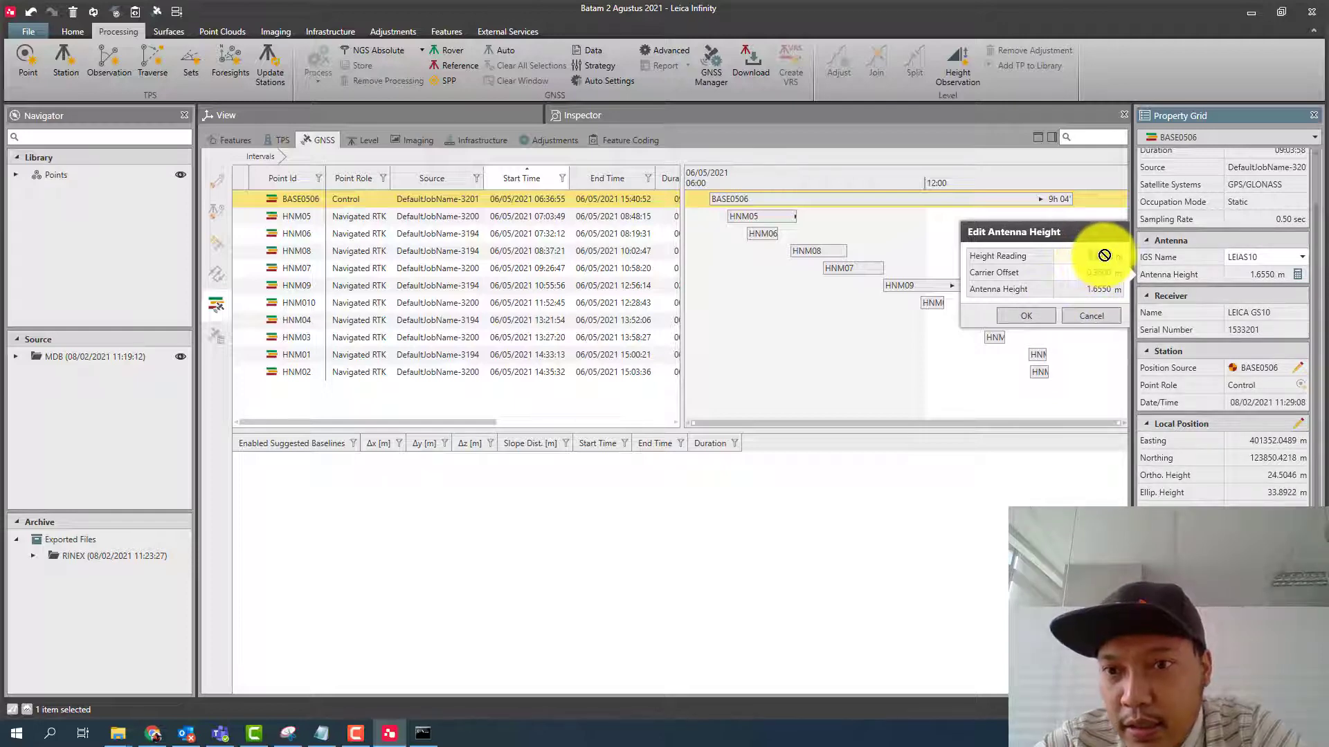
pyautogui.click(1032, 315)
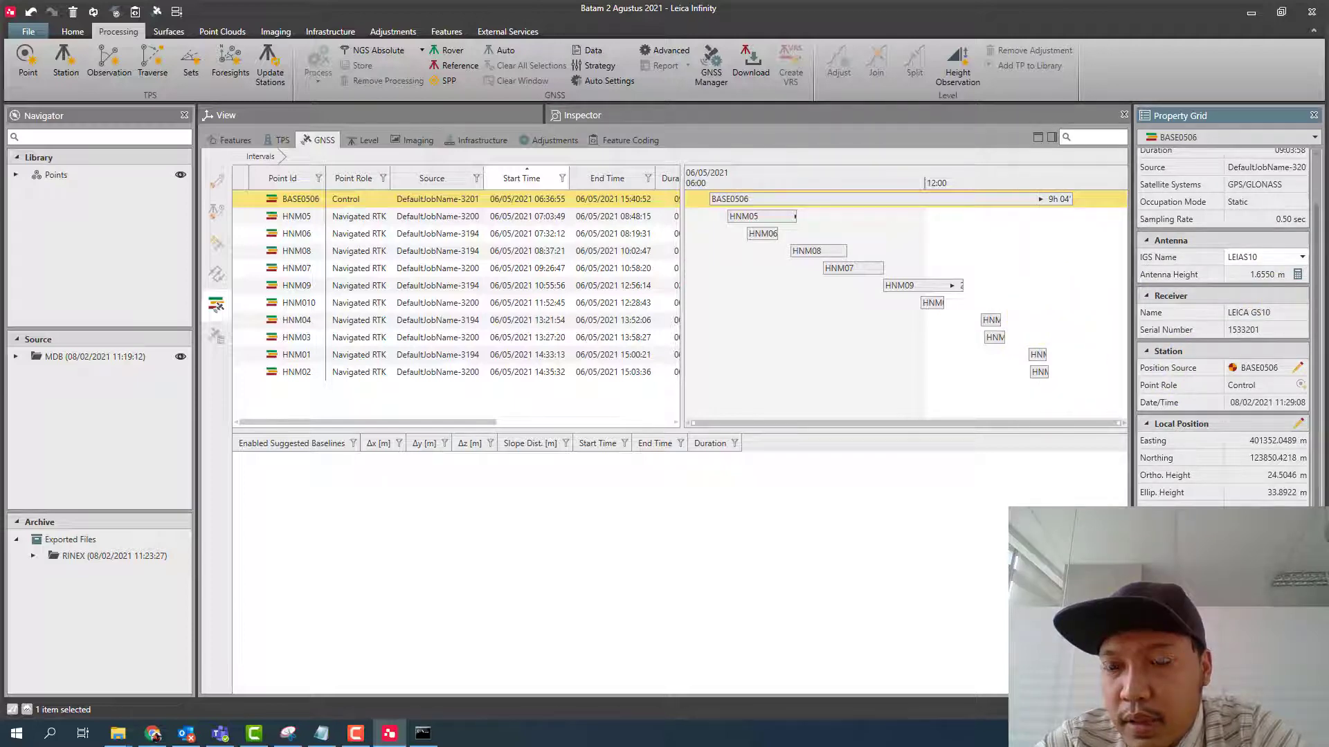
pyautogui.click(1297, 274)
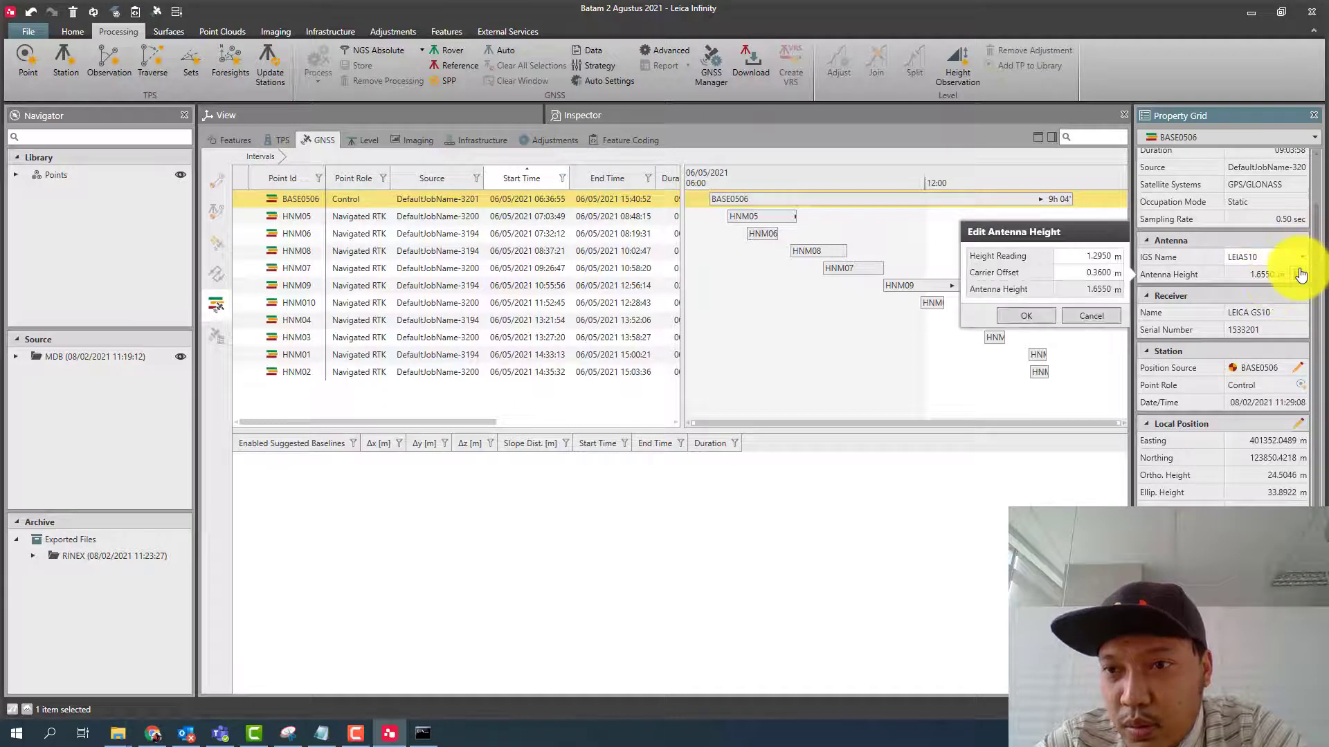
pyautogui.click(1093, 317)
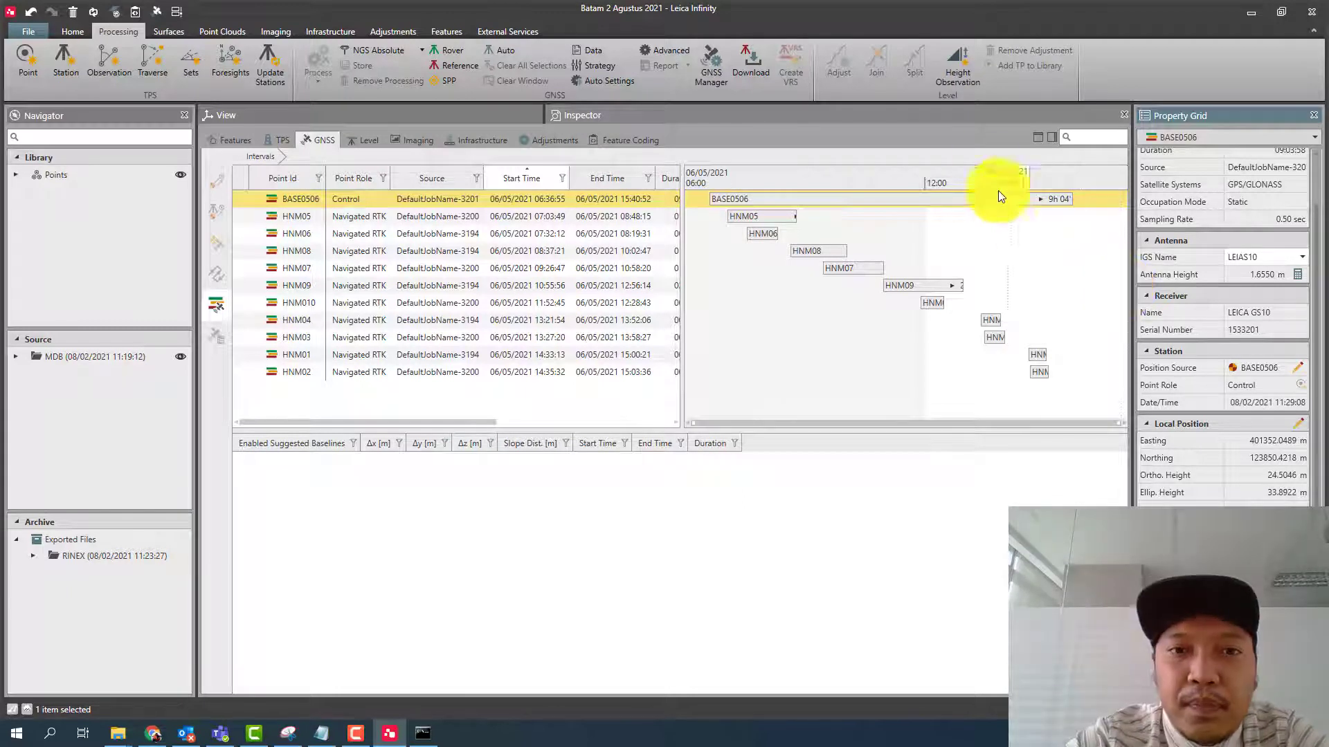
# - Assign the BASE0506 interval as reference and all HNM intervals, from HNM05 through HNM02, as rovers
pyautogui.rightClick(600, 198)
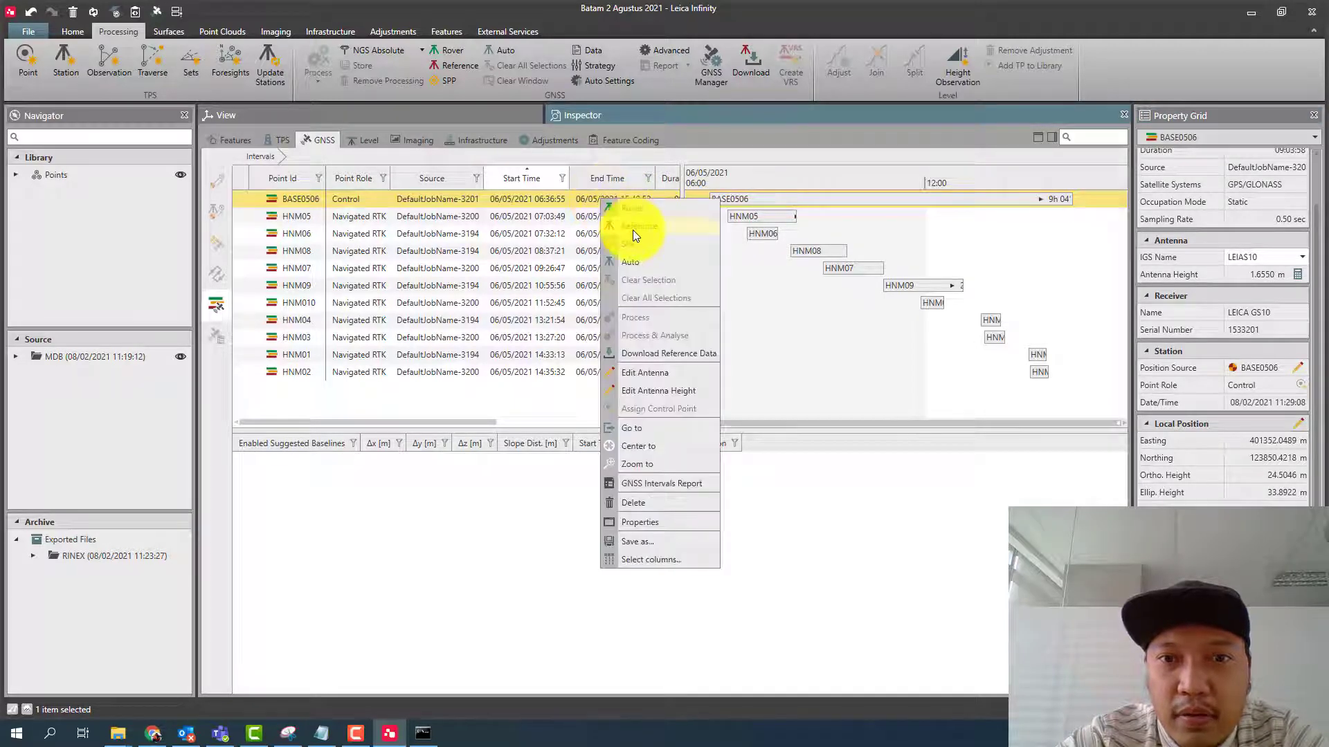
pyautogui.click(633, 230)
pyautogui.click(620, 217)
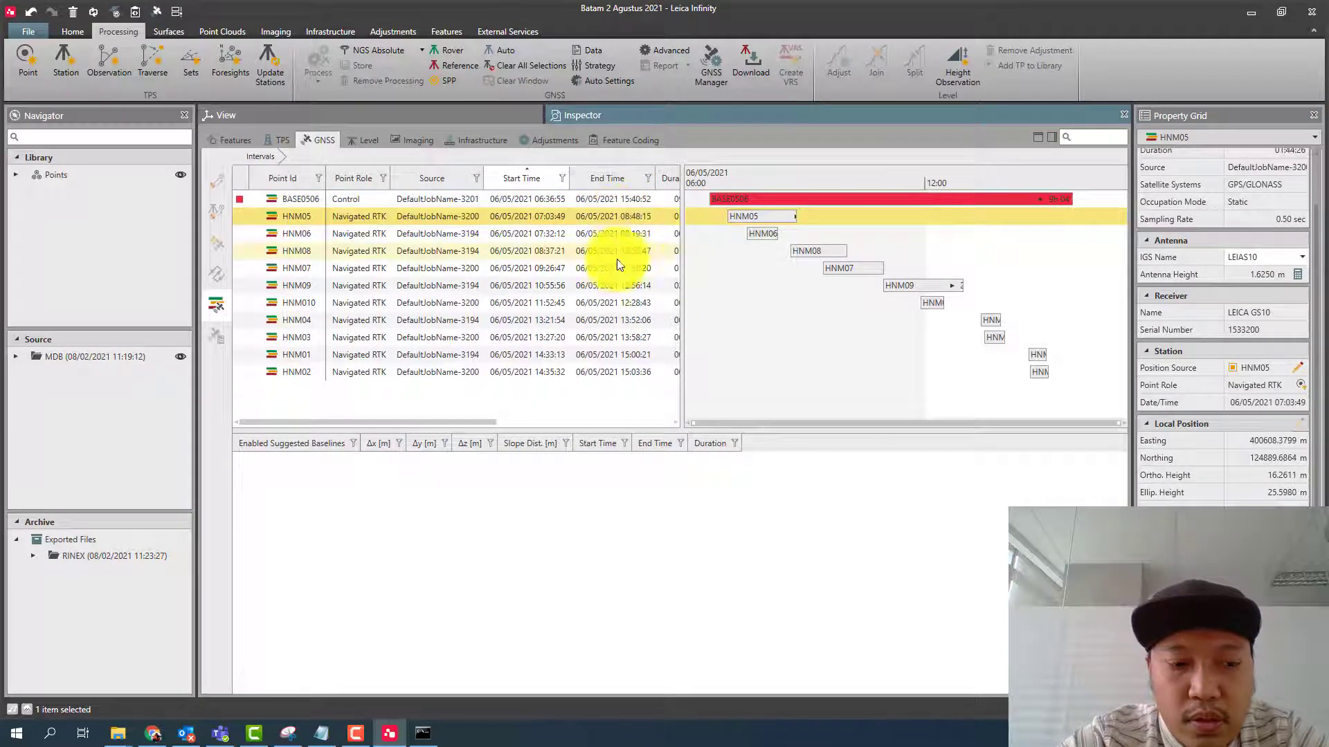
pyautogui.keyDown('shift'); pyautogui.click(617, 372); pyautogui.keyUp('shift')
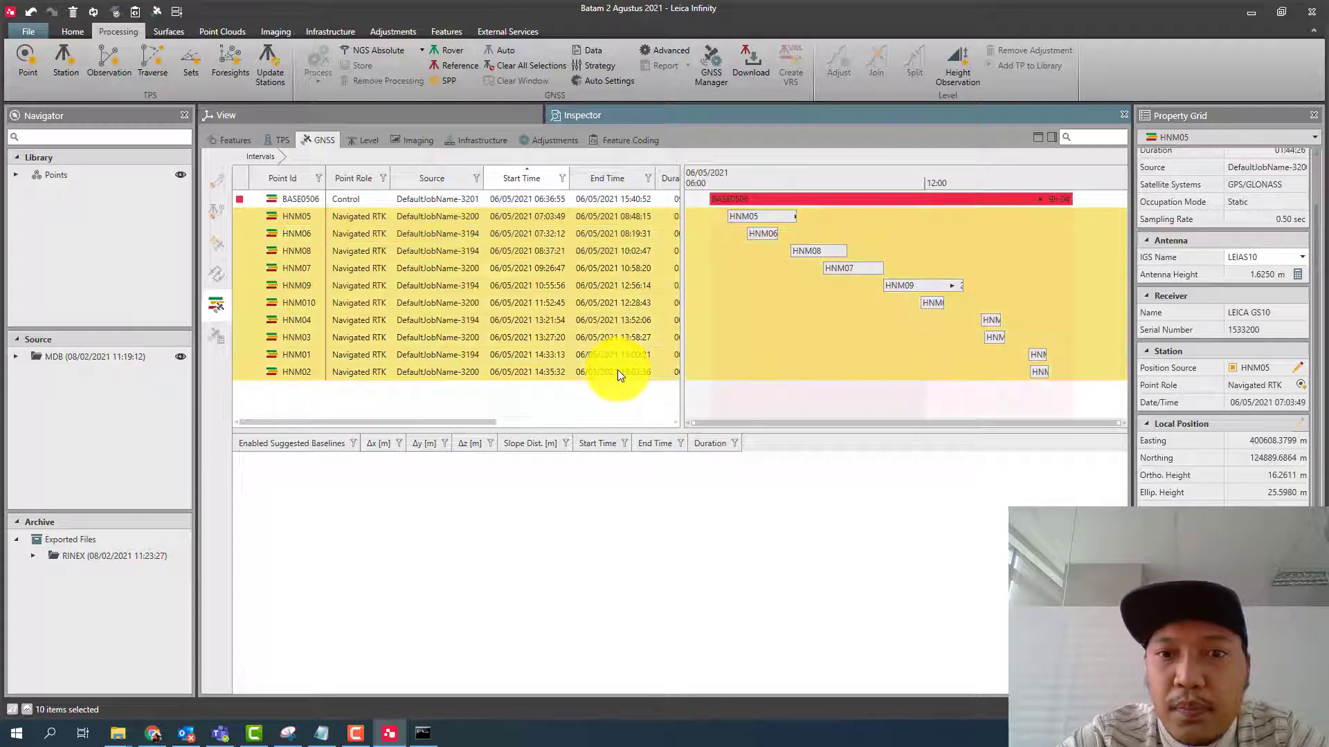
pyautogui.rightClick(617, 372)
pyautogui.click(643, 379)
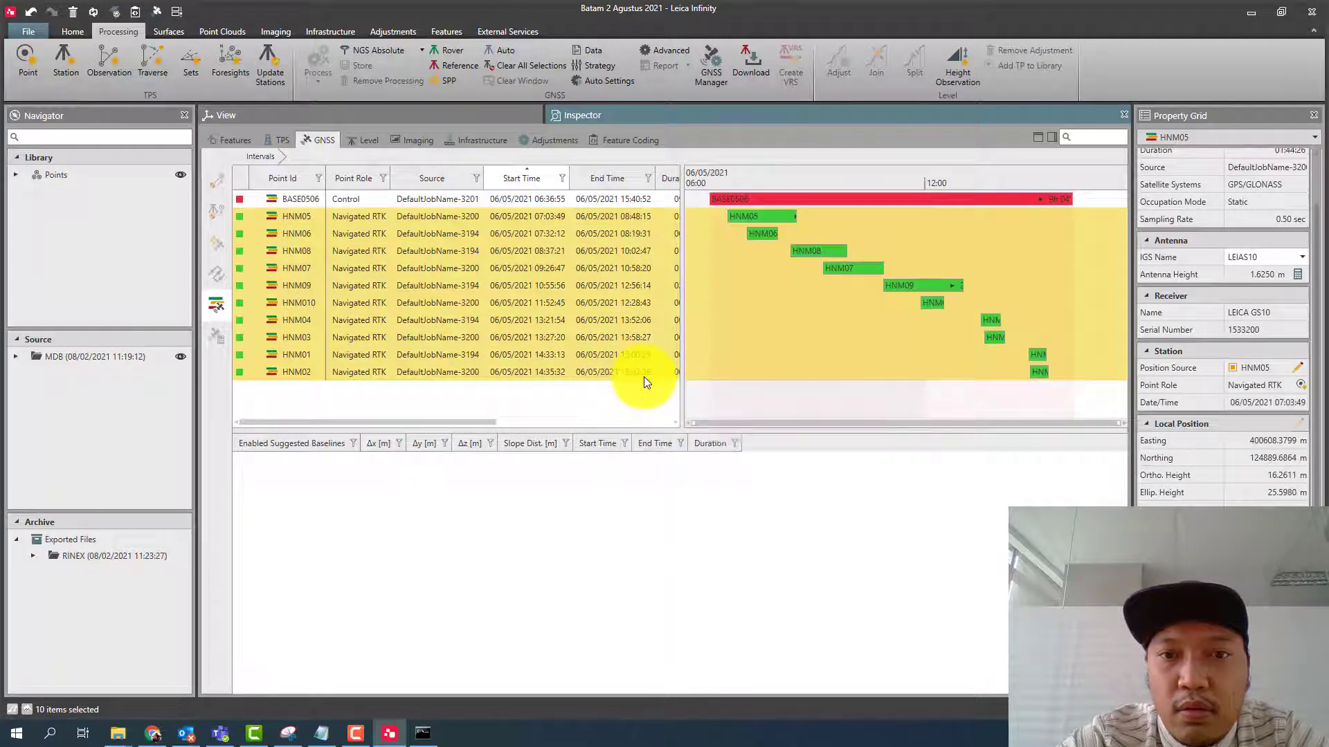
pyautogui.click(644, 377)
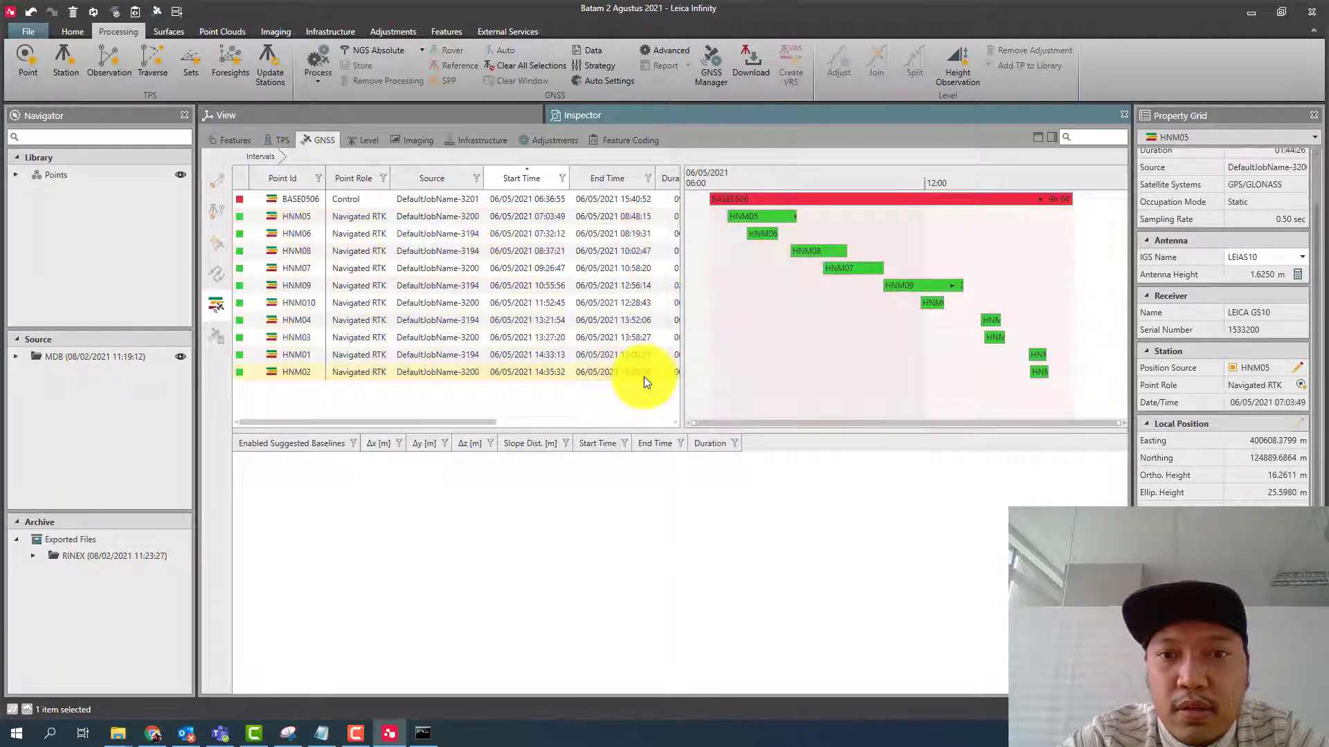
# - Process the baselines from BASE0506 to the HNM points and store all of the processing results
pyautogui.rightClick(738, 295)
pyautogui.click(762, 300)
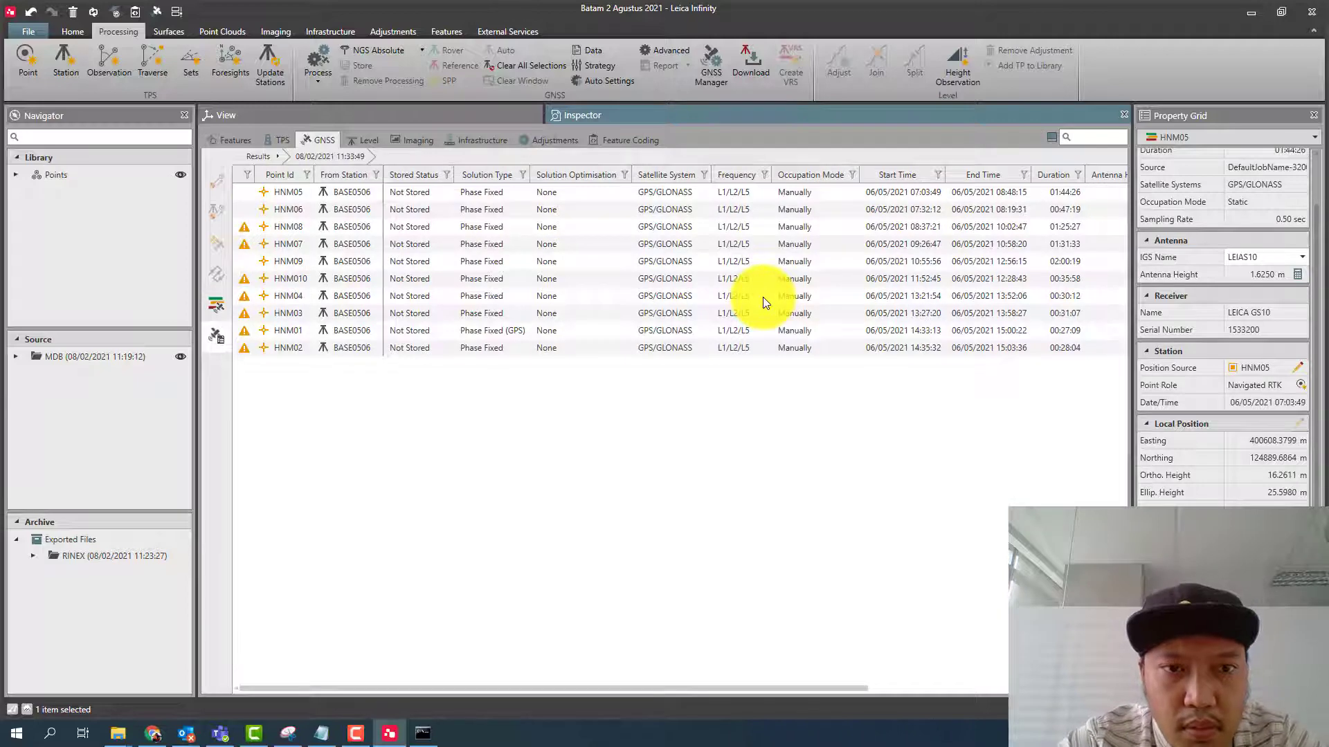
pyautogui.click(737, 195)
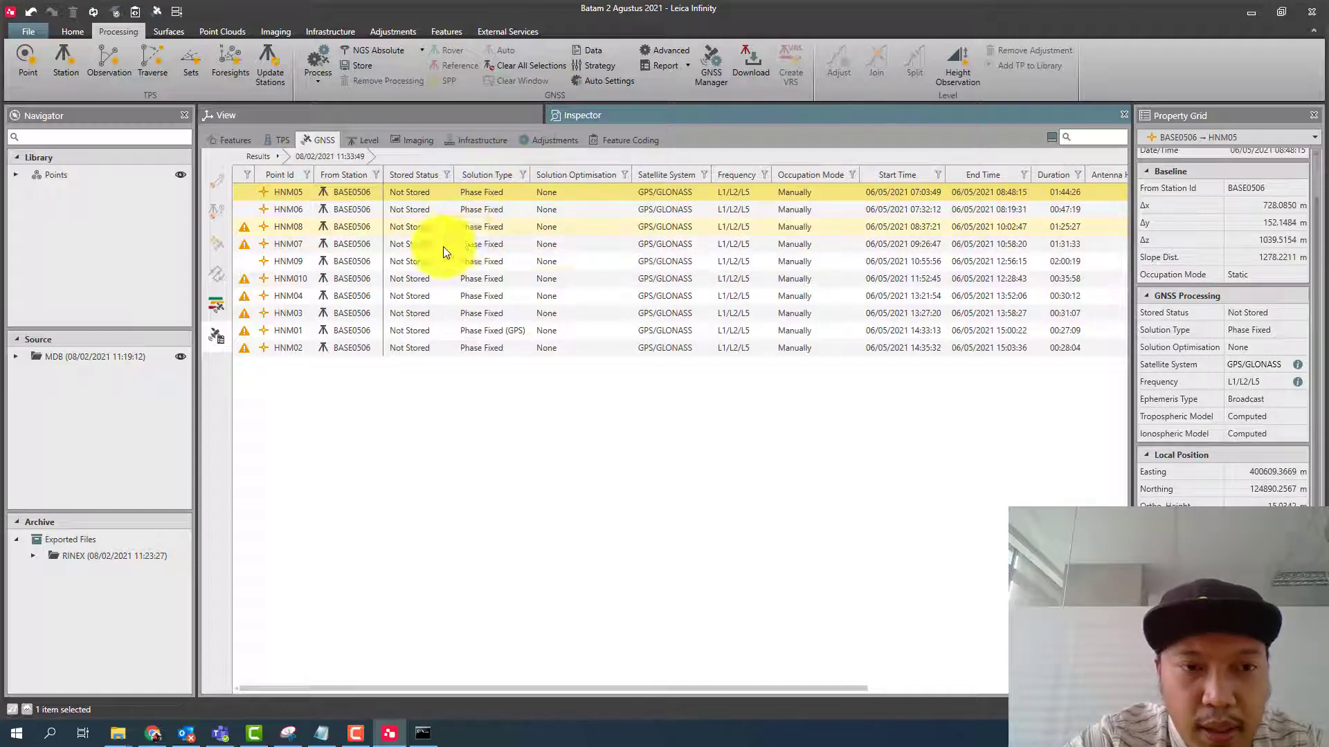
pyautogui.keyDown('shift'); pyautogui.click(289, 346); pyautogui.keyUp('shift')
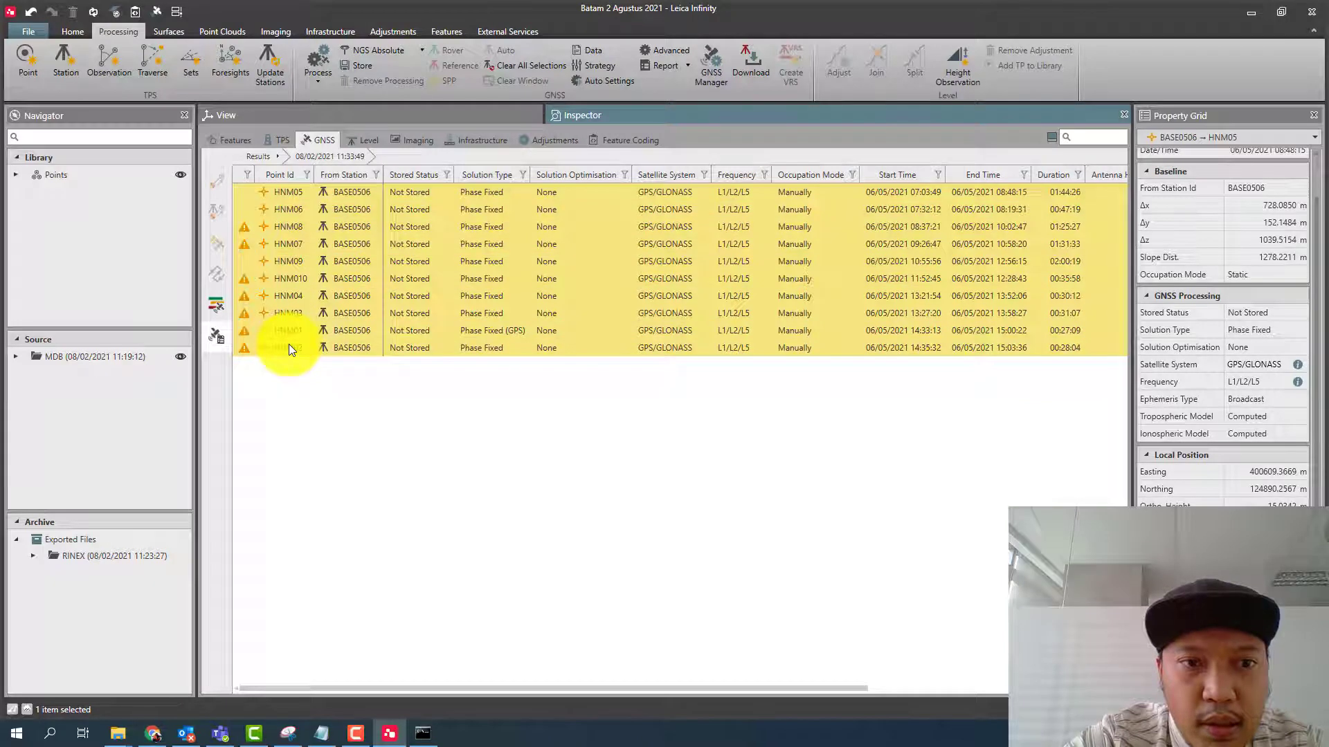
pyautogui.rightClick(289, 349)
pyautogui.click(309, 356)
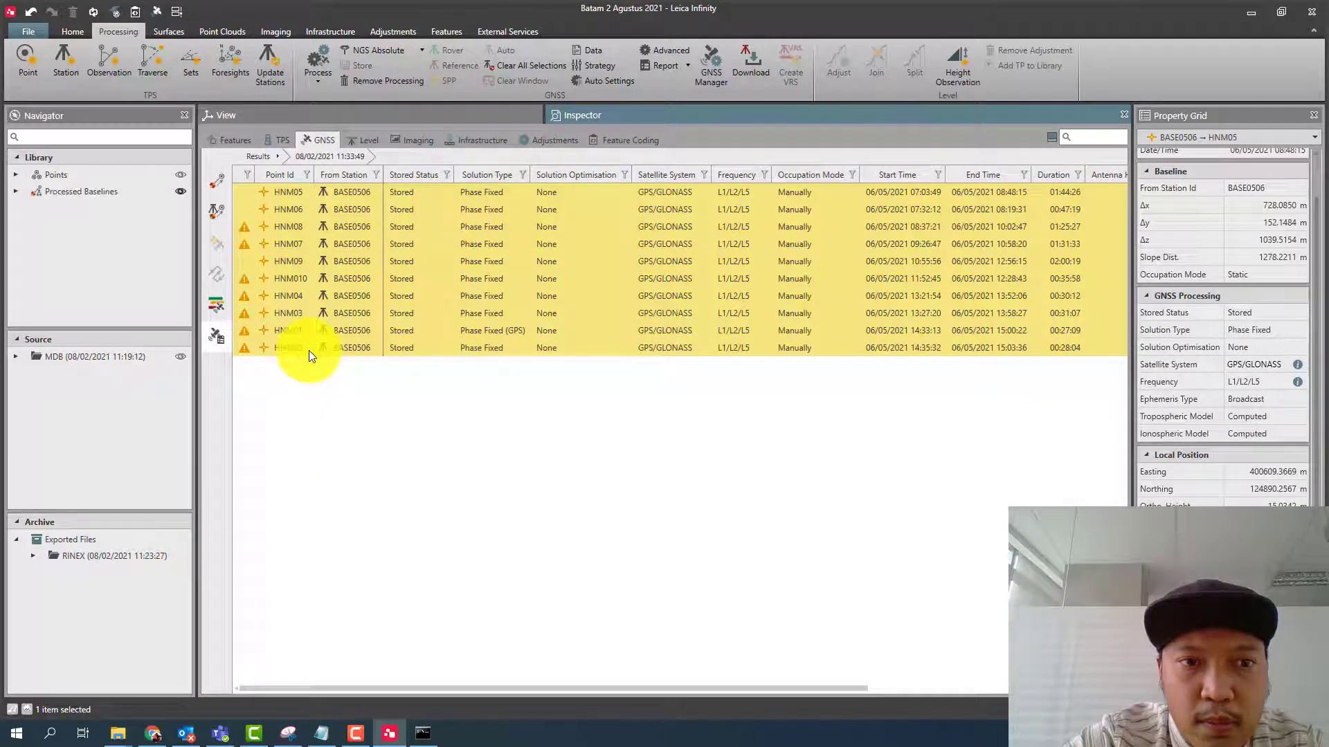
# - Generate the summary report for the stored GNSS processing result and examine the project details and the BASE0506 baselines to HNM05 and HNM06
pyautogui.click(263, 160)
pyautogui.click(293, 188)
pyautogui.click(298, 189)
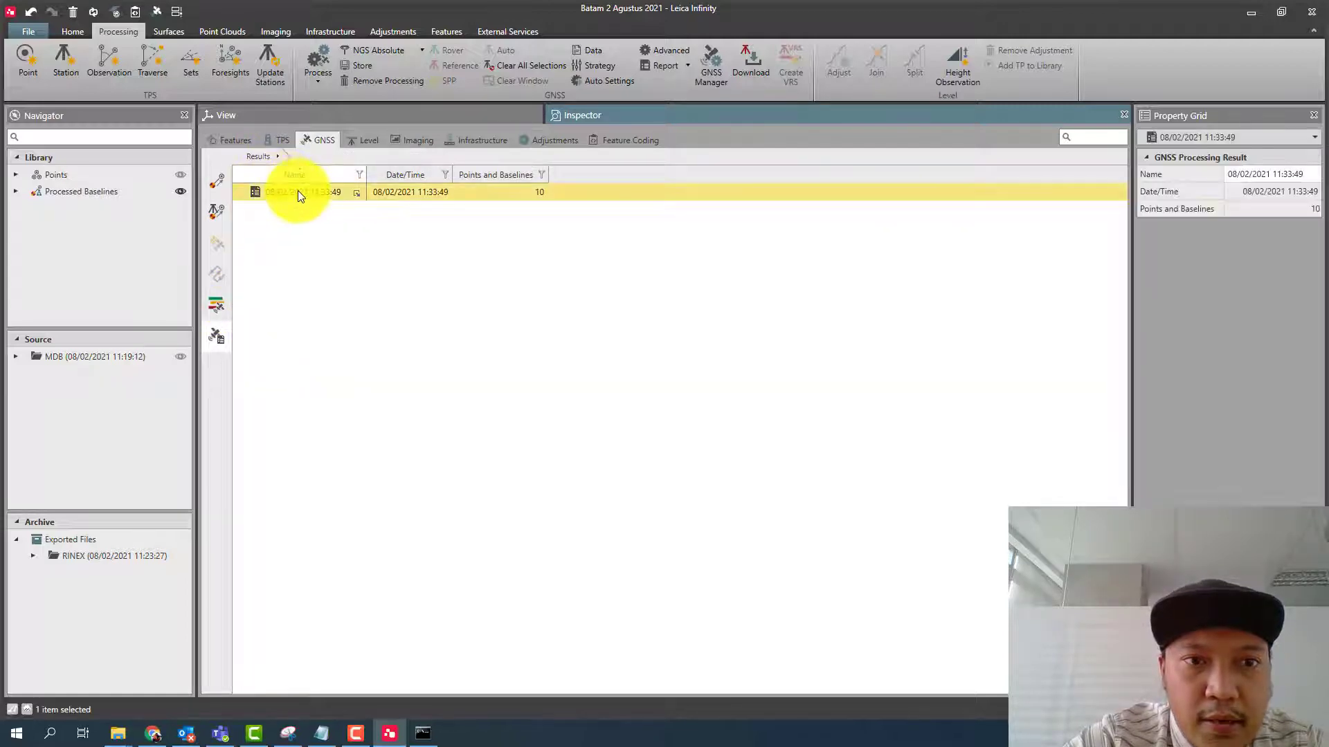
pyautogui.rightClick(298, 193)
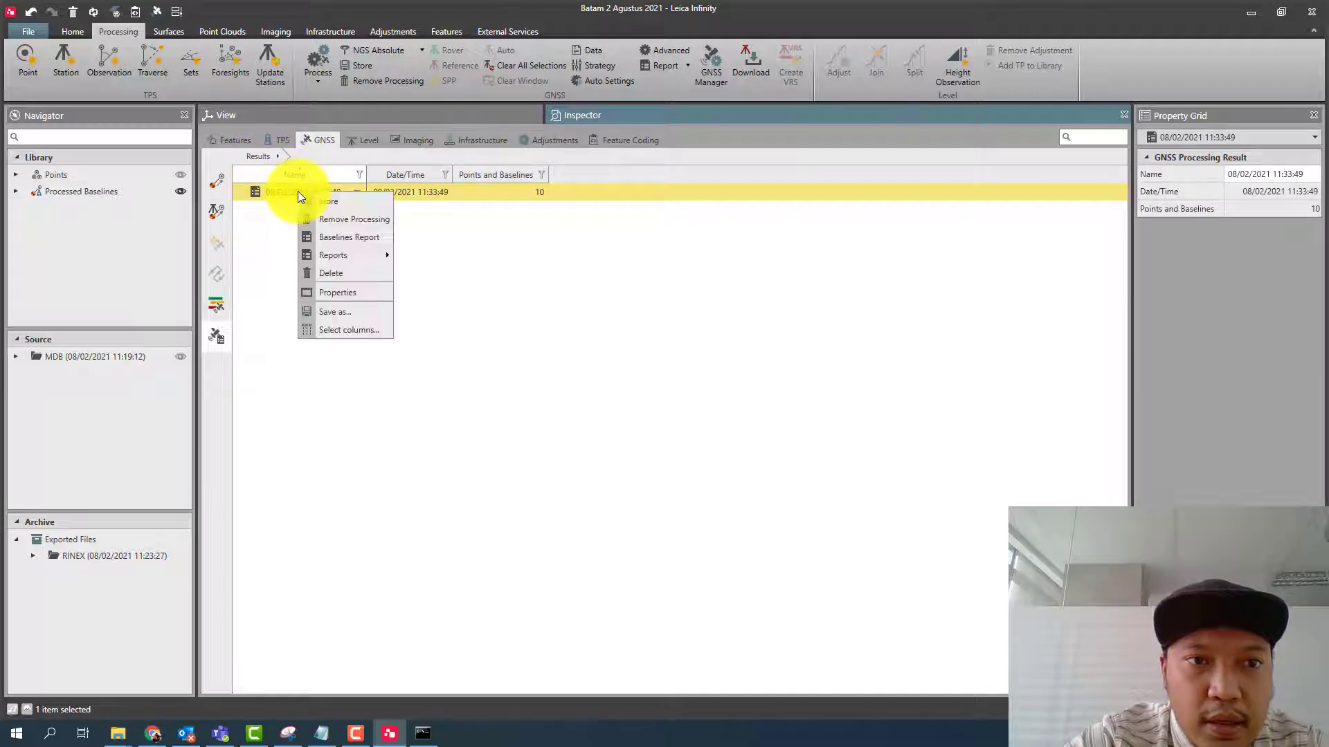
pyautogui.moveTo(379, 256)
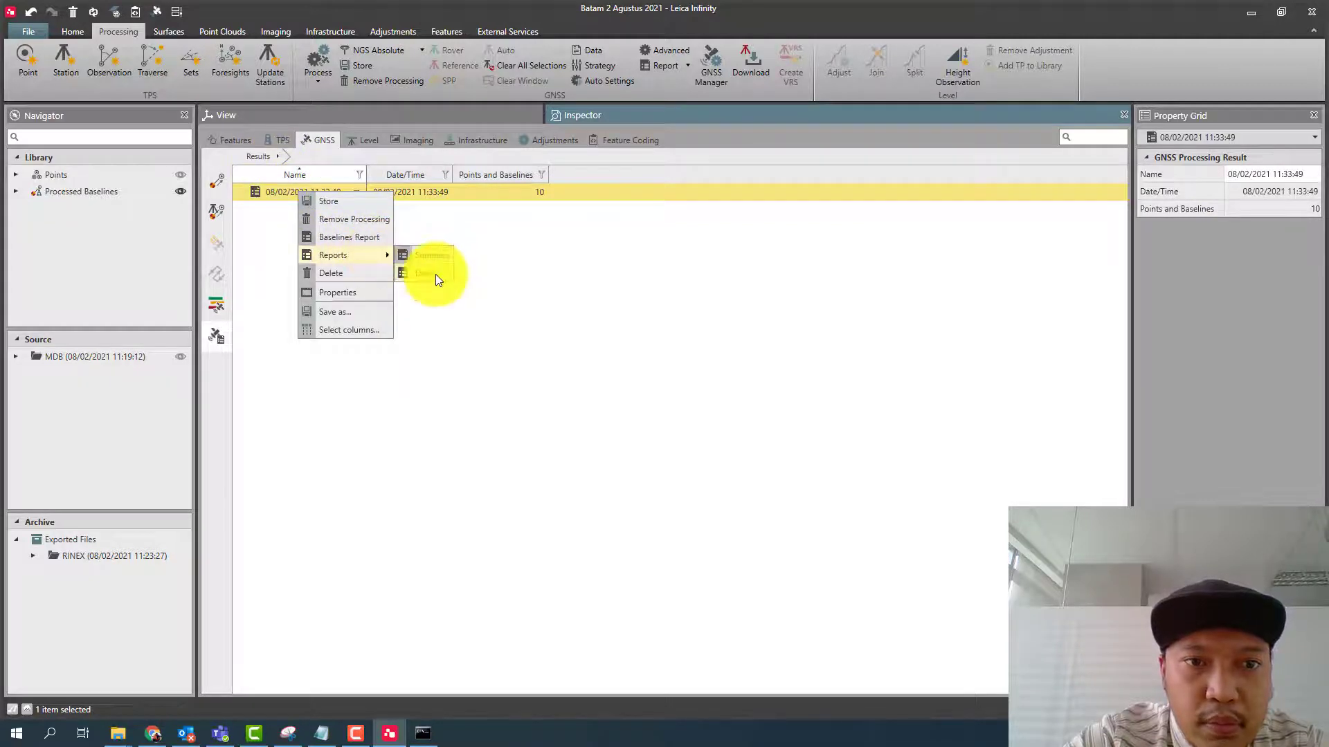
pyautogui.click(442, 256)
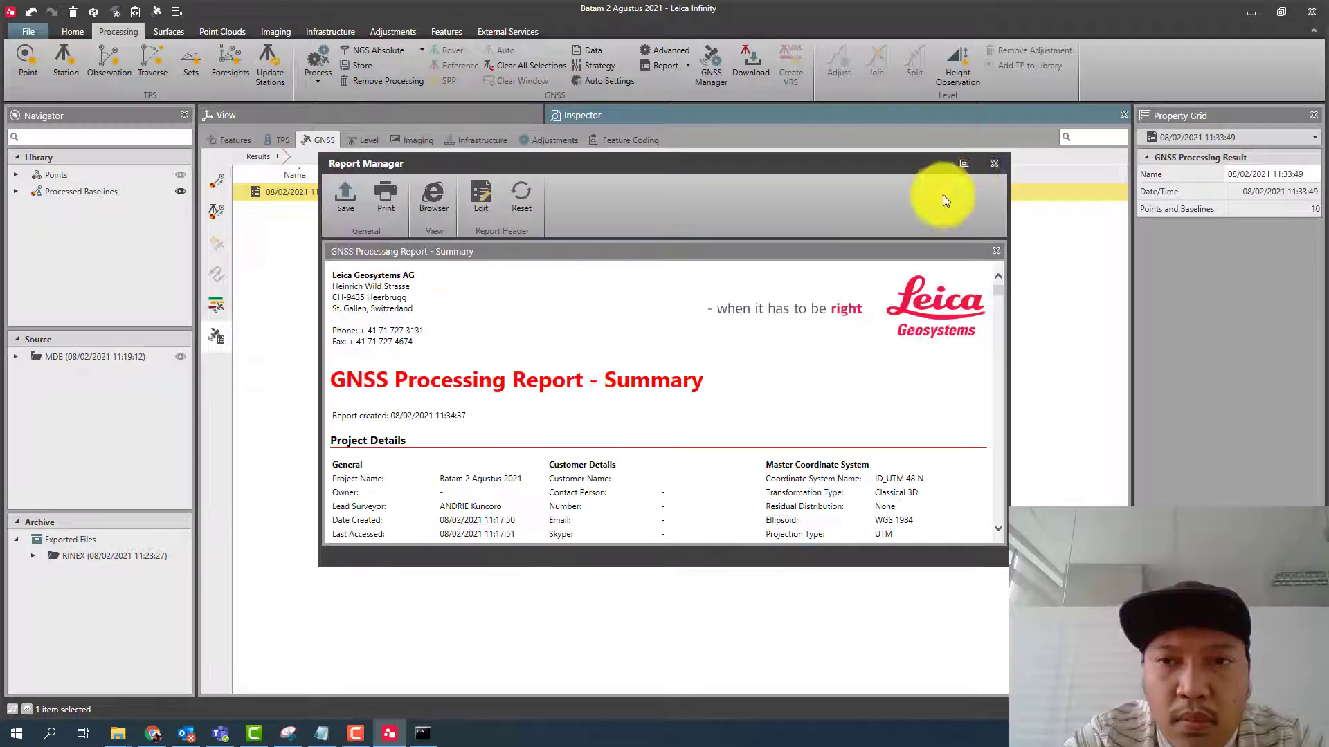
pyautogui.click(967, 165)
pyautogui.scroll(-10, 829, 248)
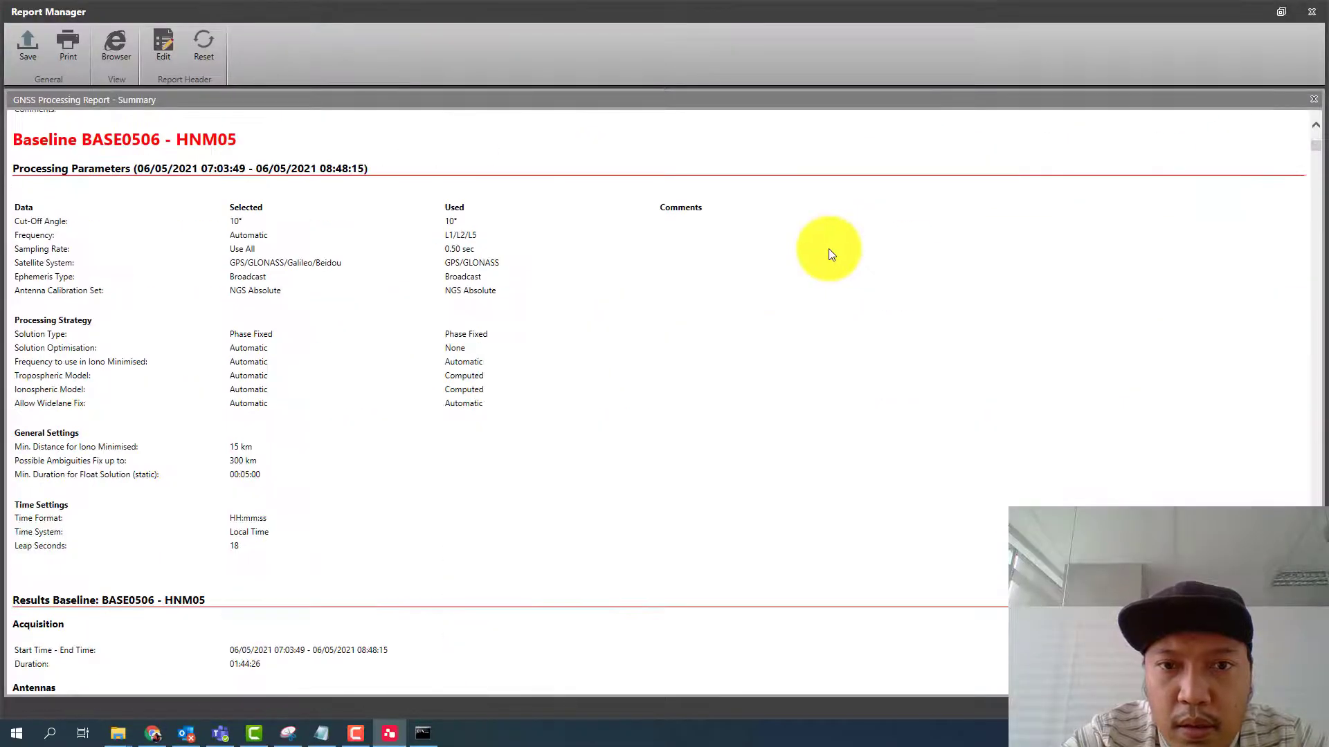
pyautogui.scroll(-20, 828, 247)
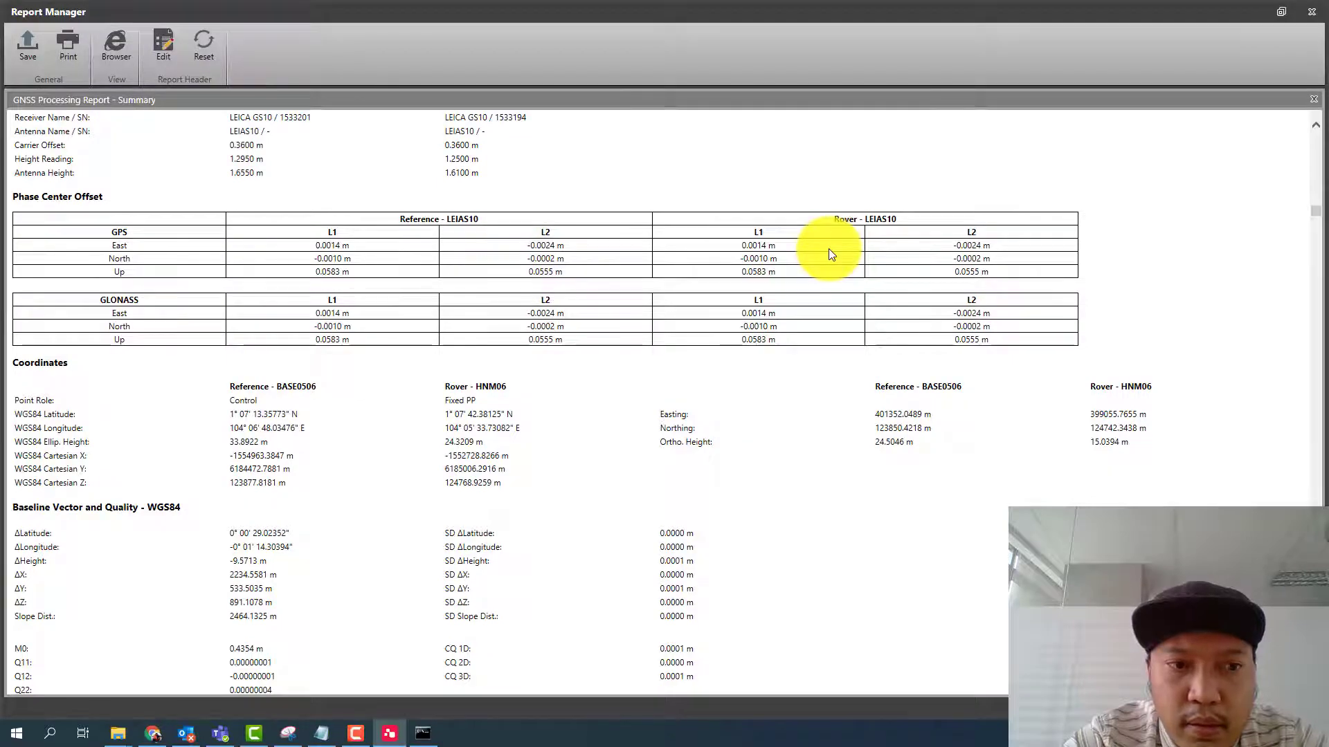
pyautogui.scroll(8, 828, 248)
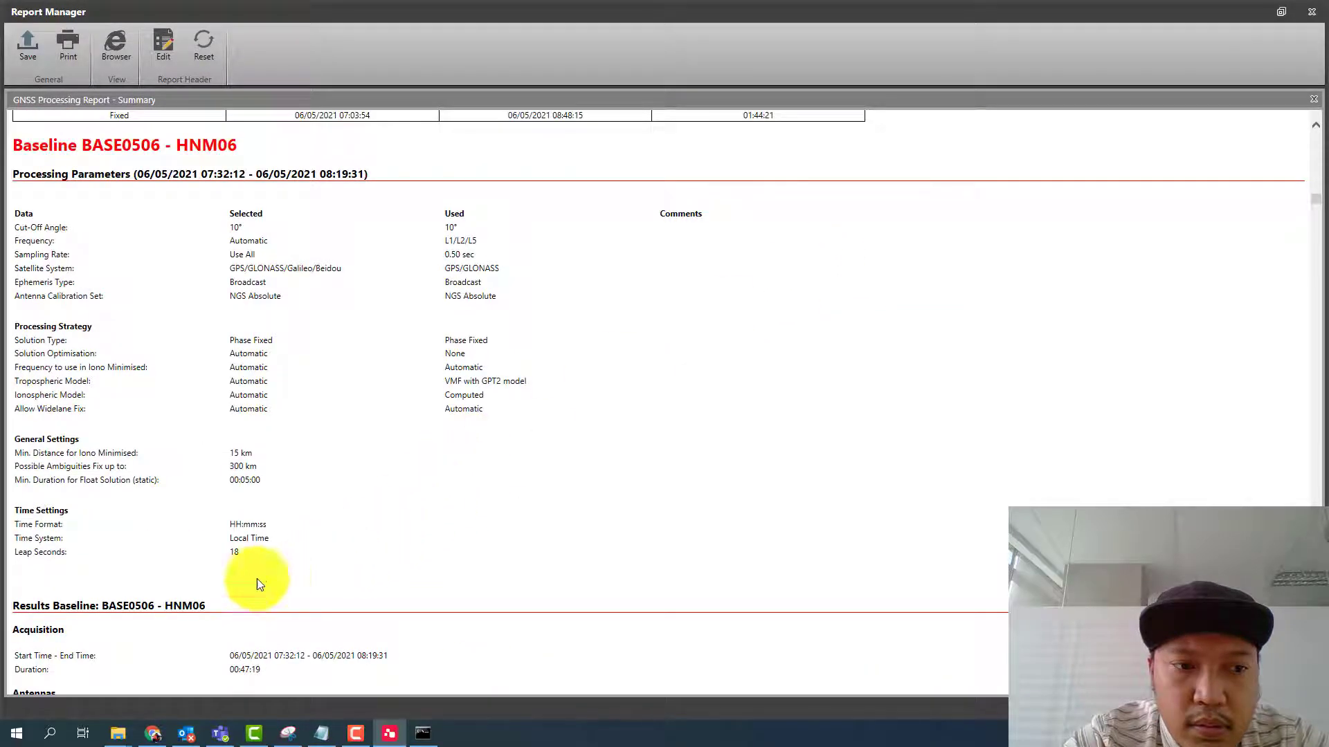
pyautogui.scroll(1, 1289, 189)
pyautogui.scroll(20, 1288, 189)
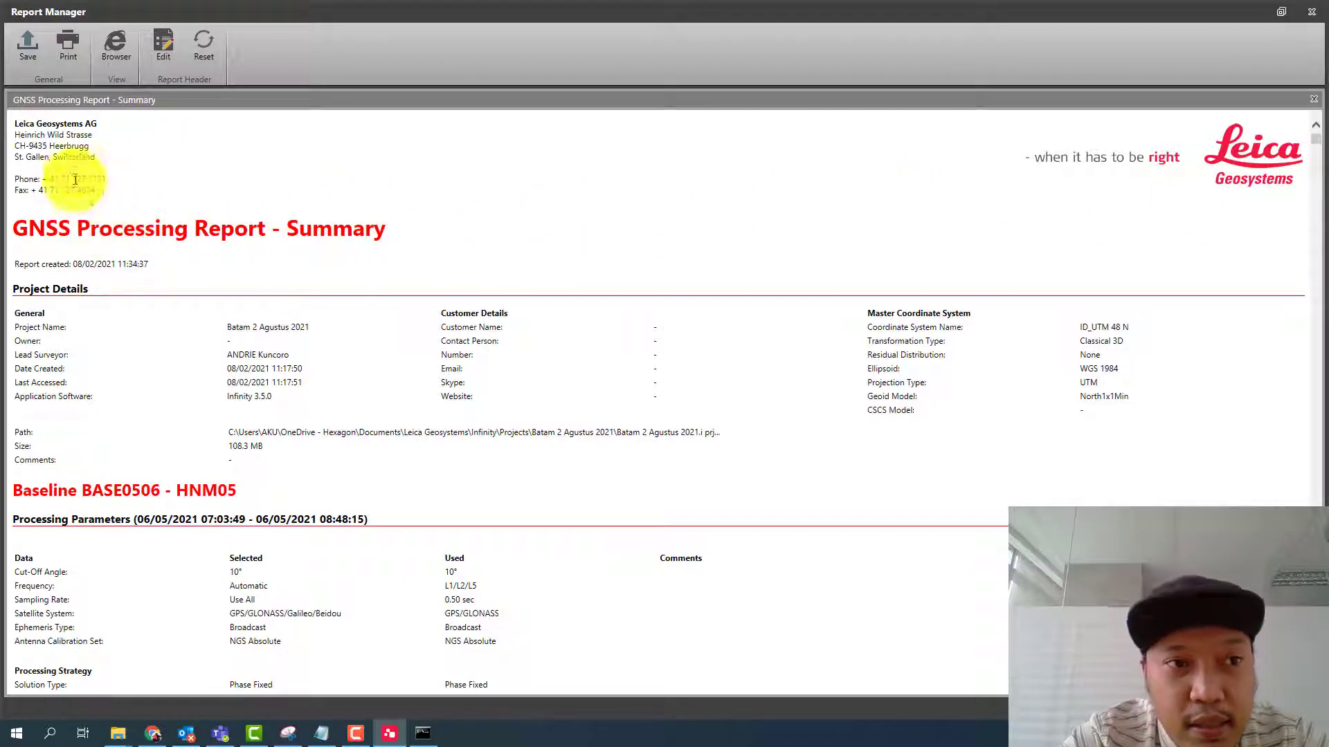
# - Look at the file chooser for a custom report header, leave it without choosing an image, and close the summary report
pyautogui.click(159, 54)
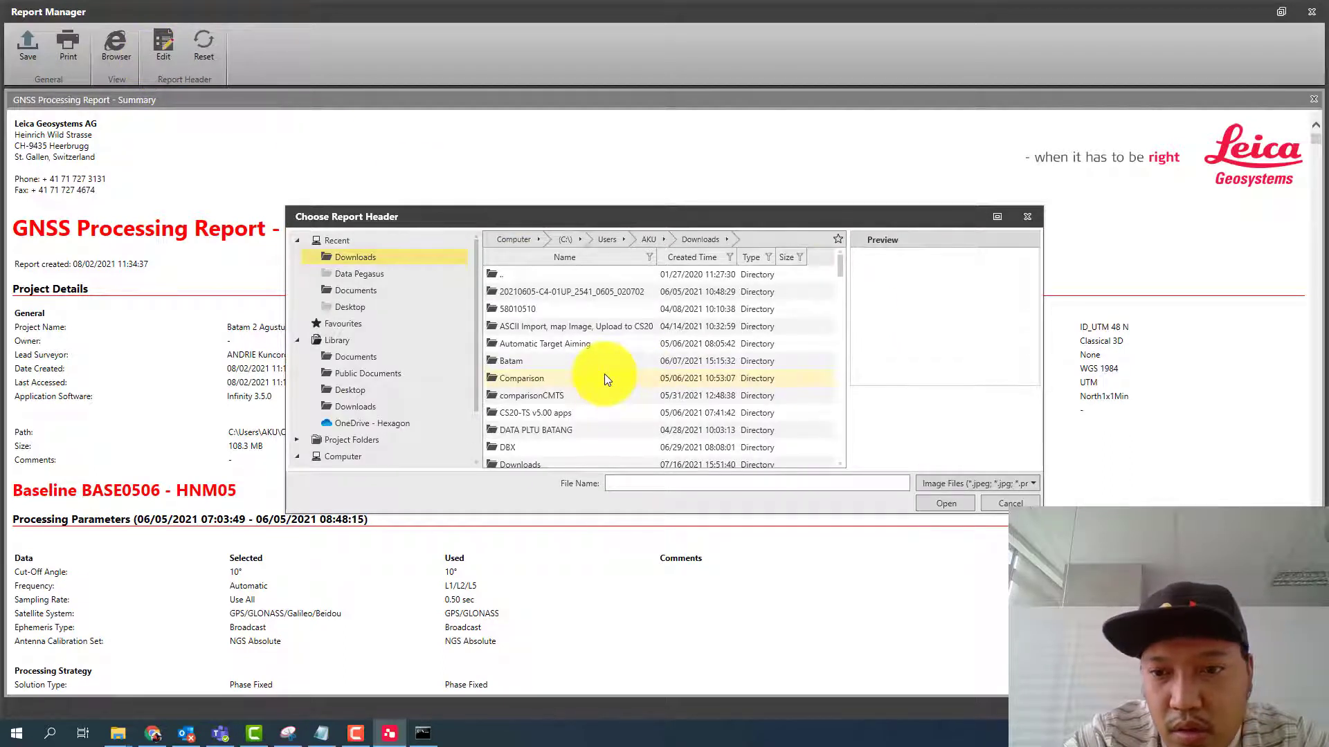
pyautogui.click(1010, 503)
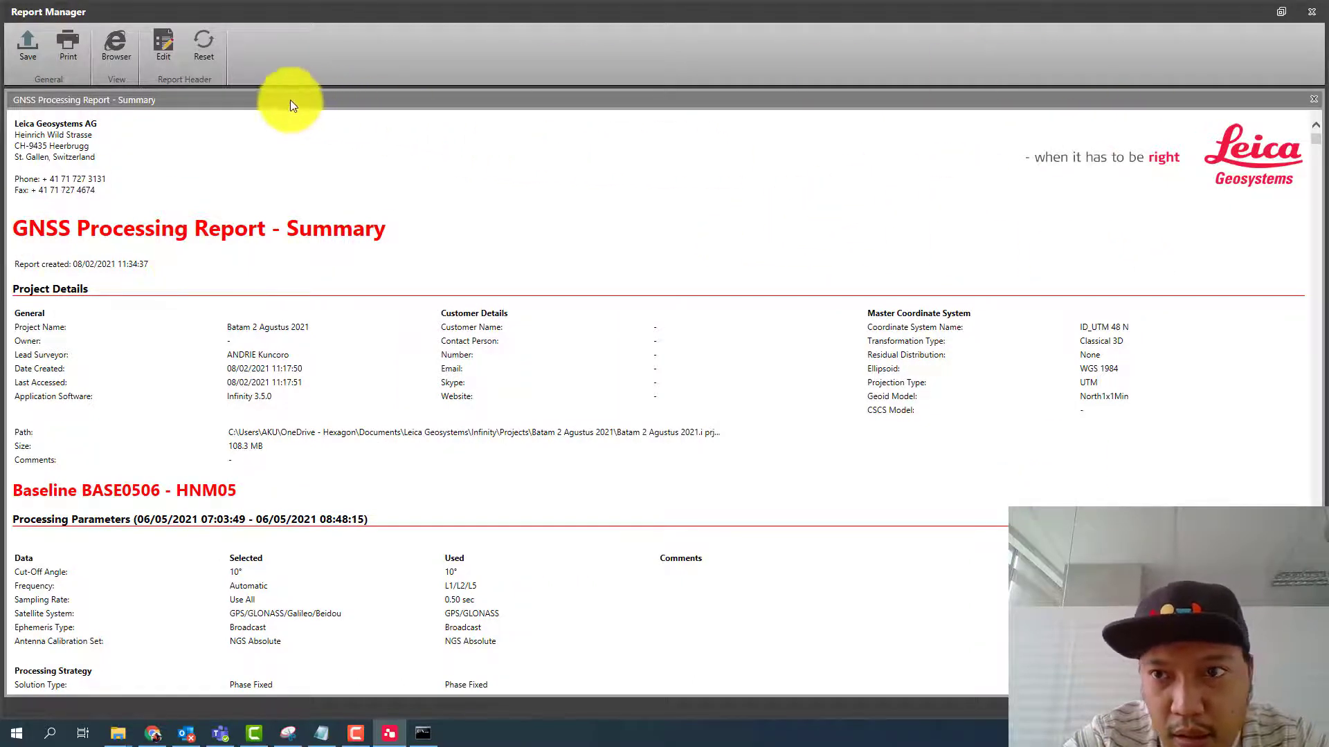
pyautogui.click(1312, 12)
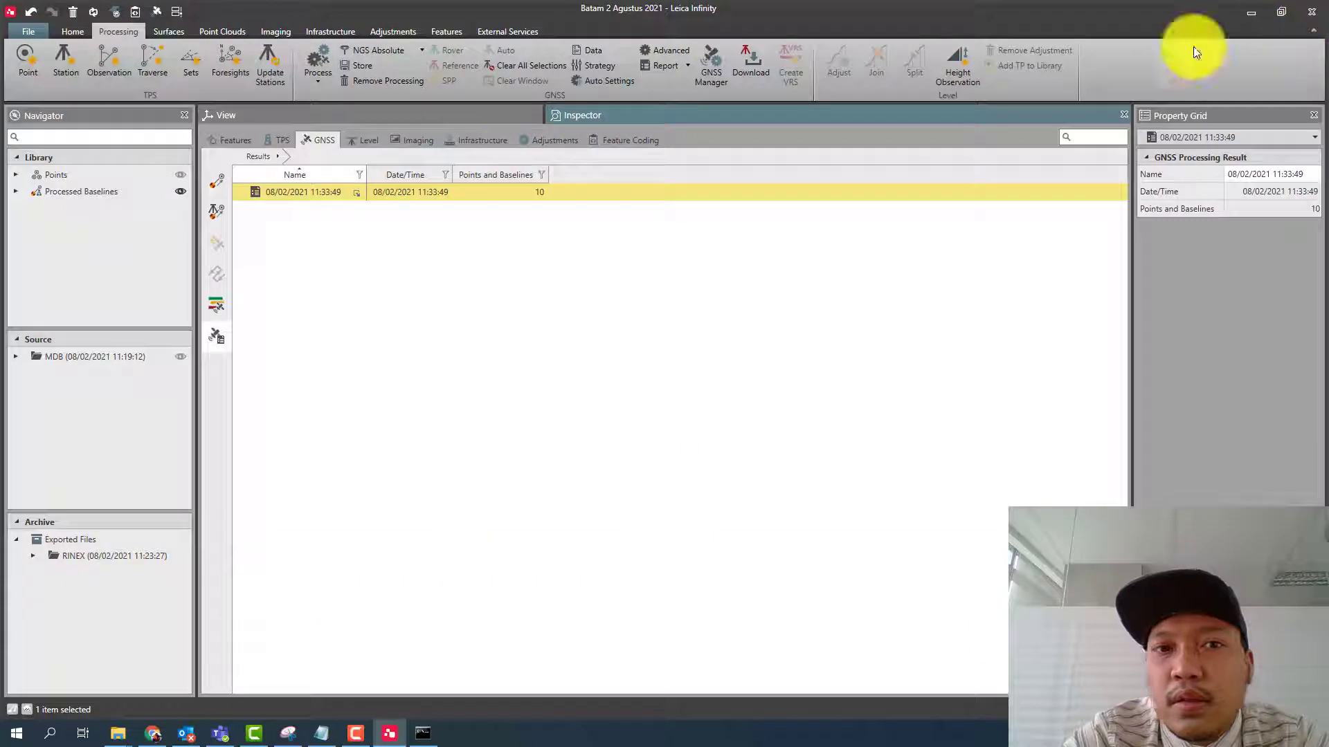
# - Generate the Baselines Report for the processing result, examine its static baseline summary table, and close it
pyautogui.rightClick(288, 198)
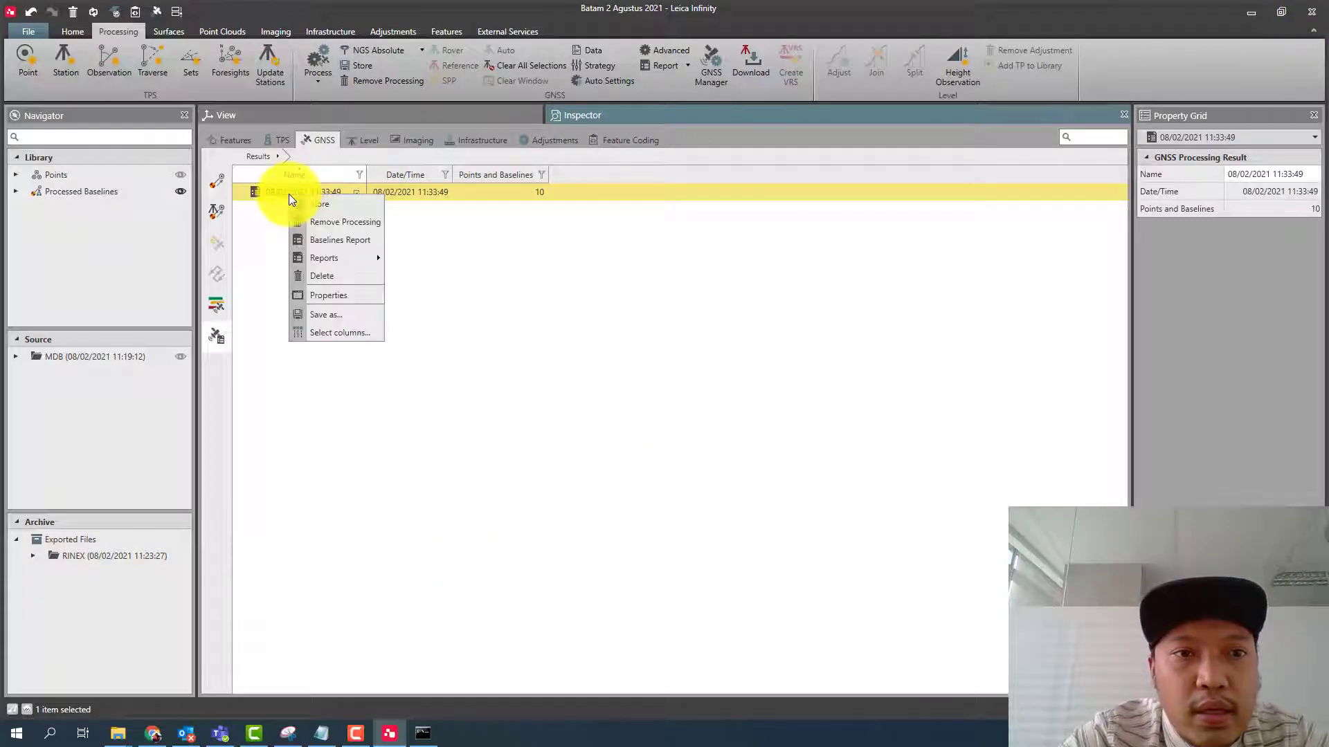
pyautogui.click(342, 240)
pyautogui.scroll(-3, 656, 356)
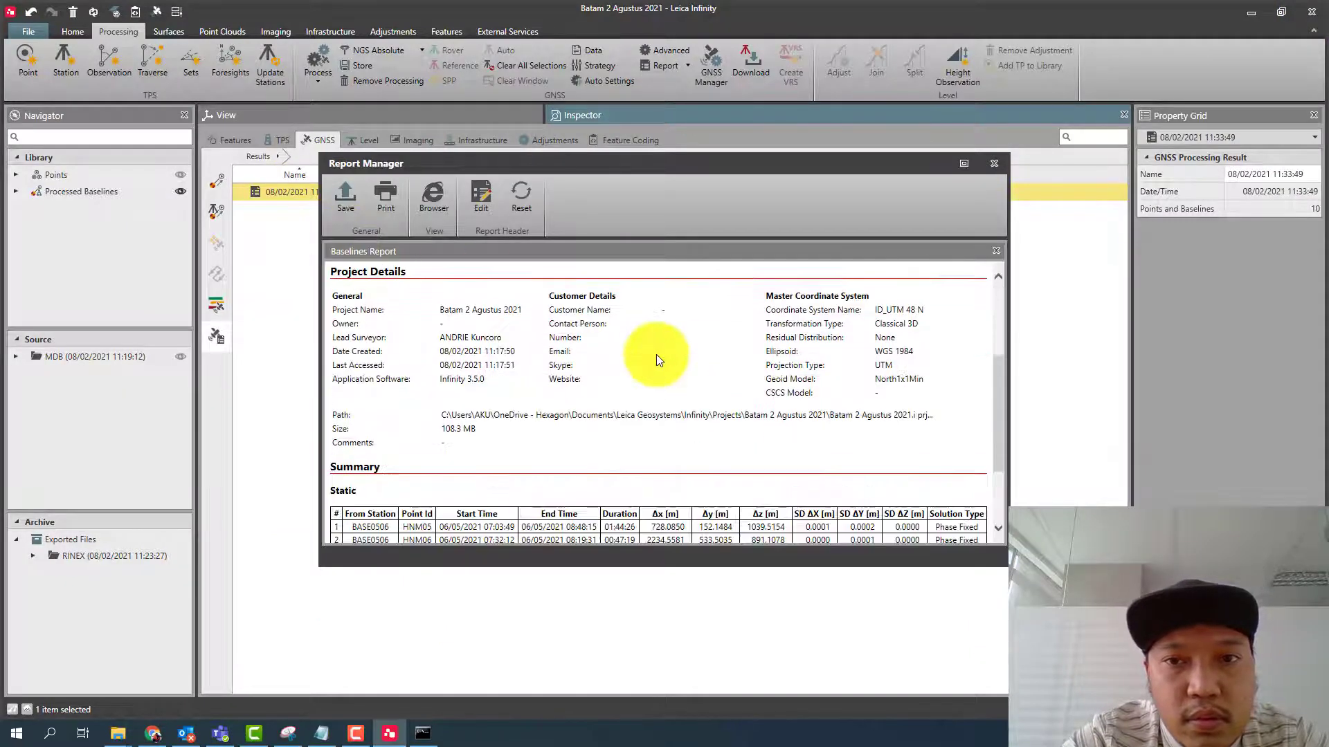
pyautogui.scroll(-3, 656, 358)
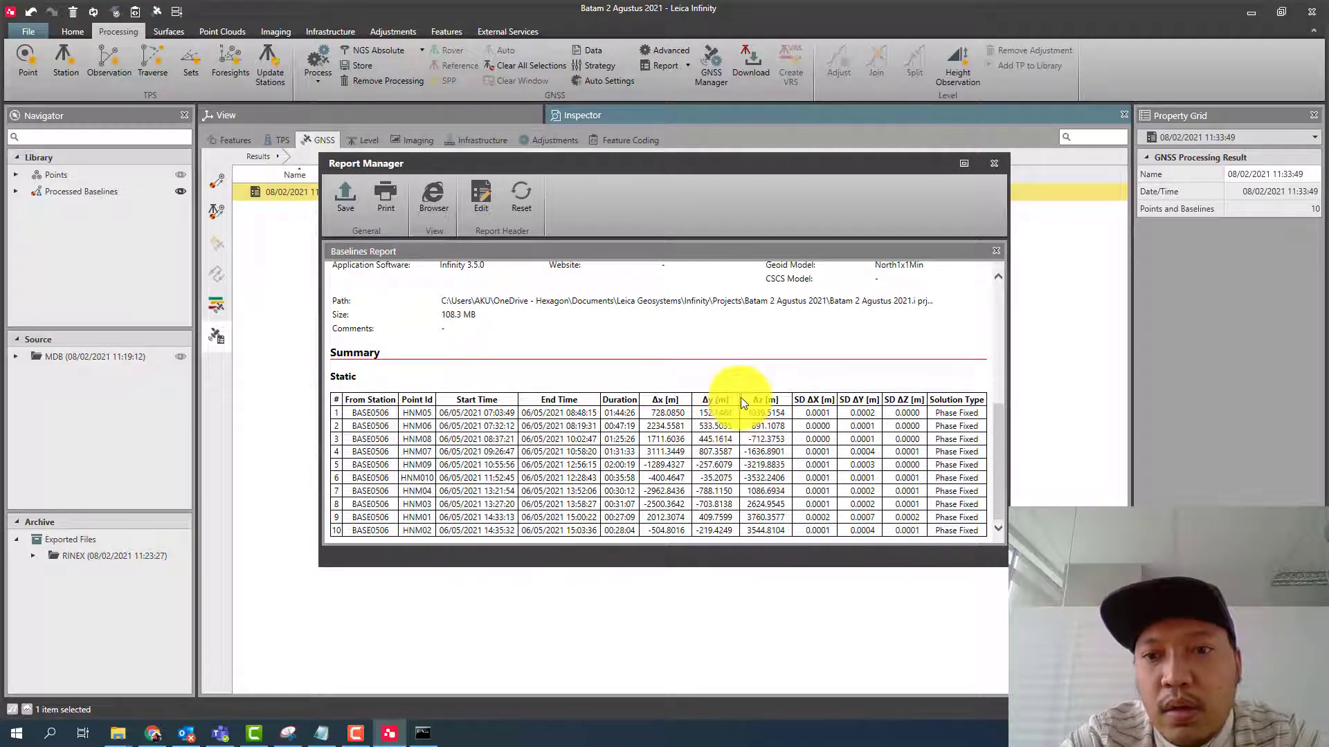
pyautogui.click(993, 165)
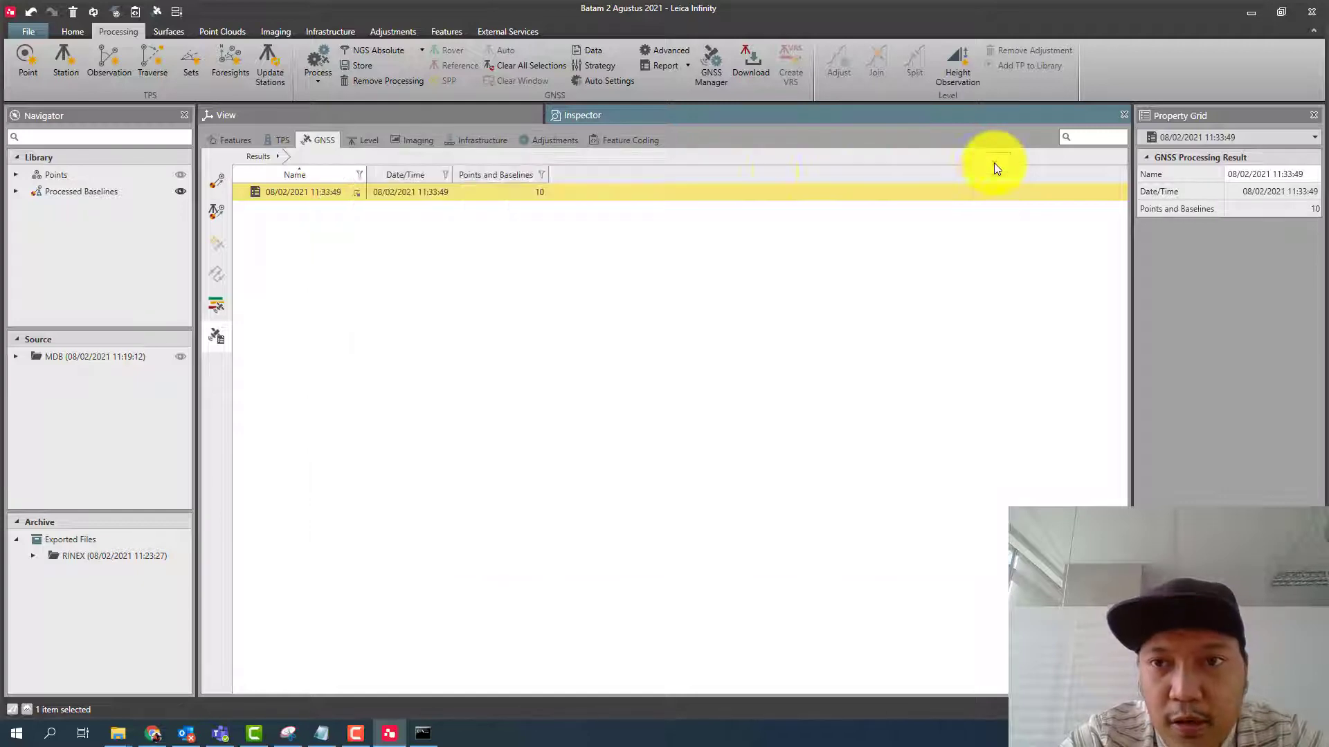
# - List the project's points and select all of them, from BASE0506 through HNM010
pyautogui.click(226, 139)
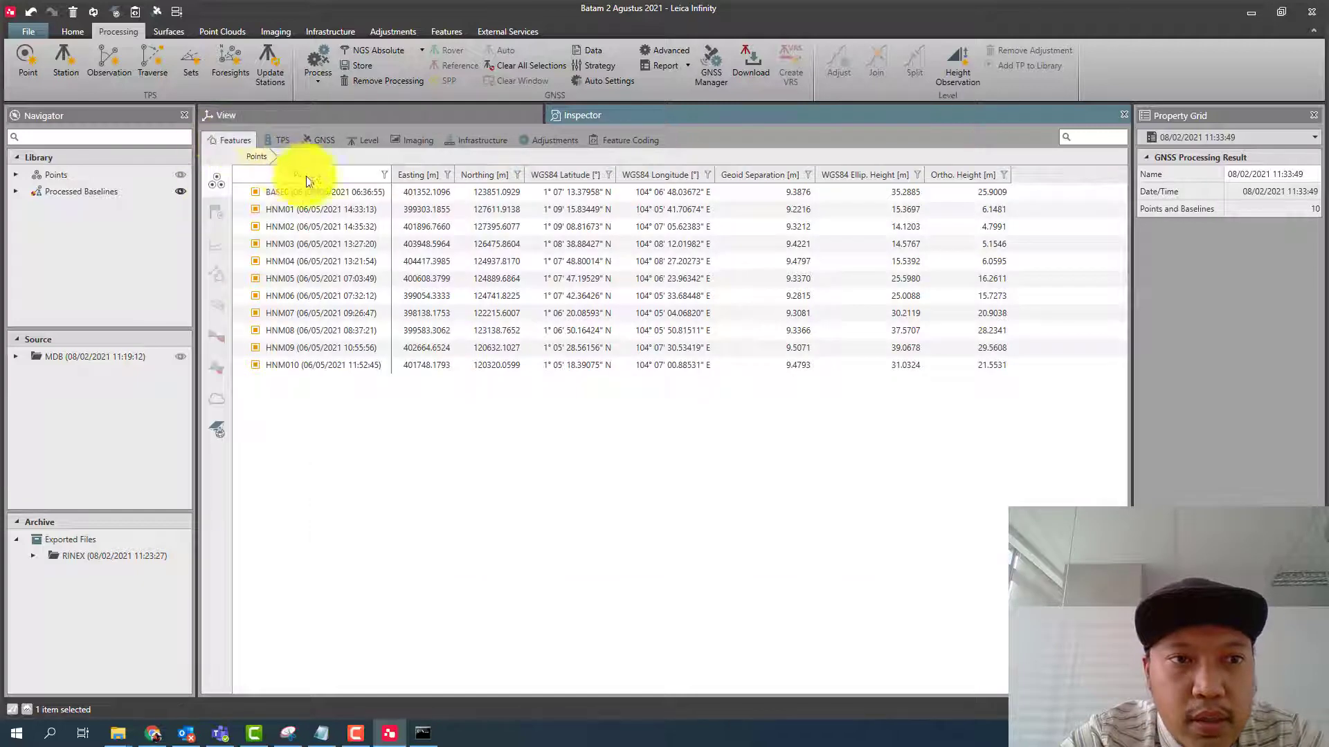
pyautogui.click(329, 193)
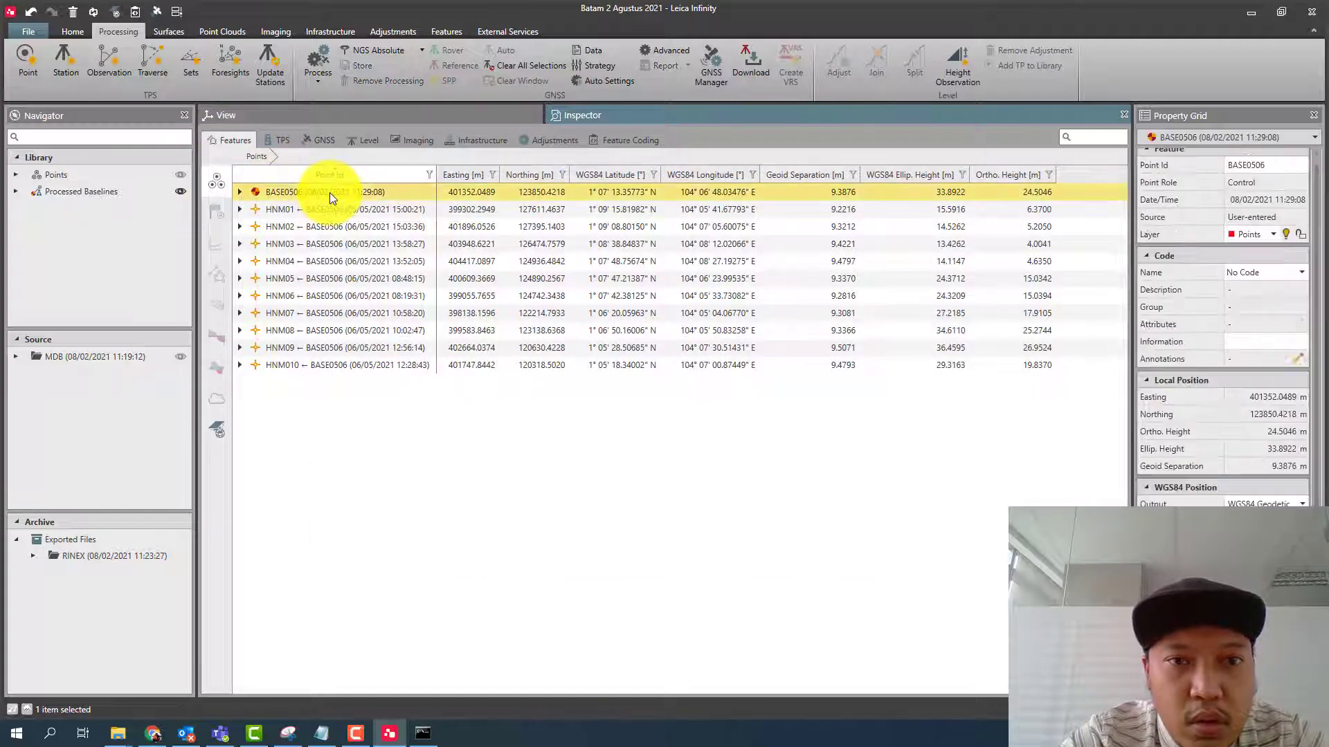
pyautogui.keyDown('shift'); pyautogui.click(346, 363); pyautogui.keyUp('shift')
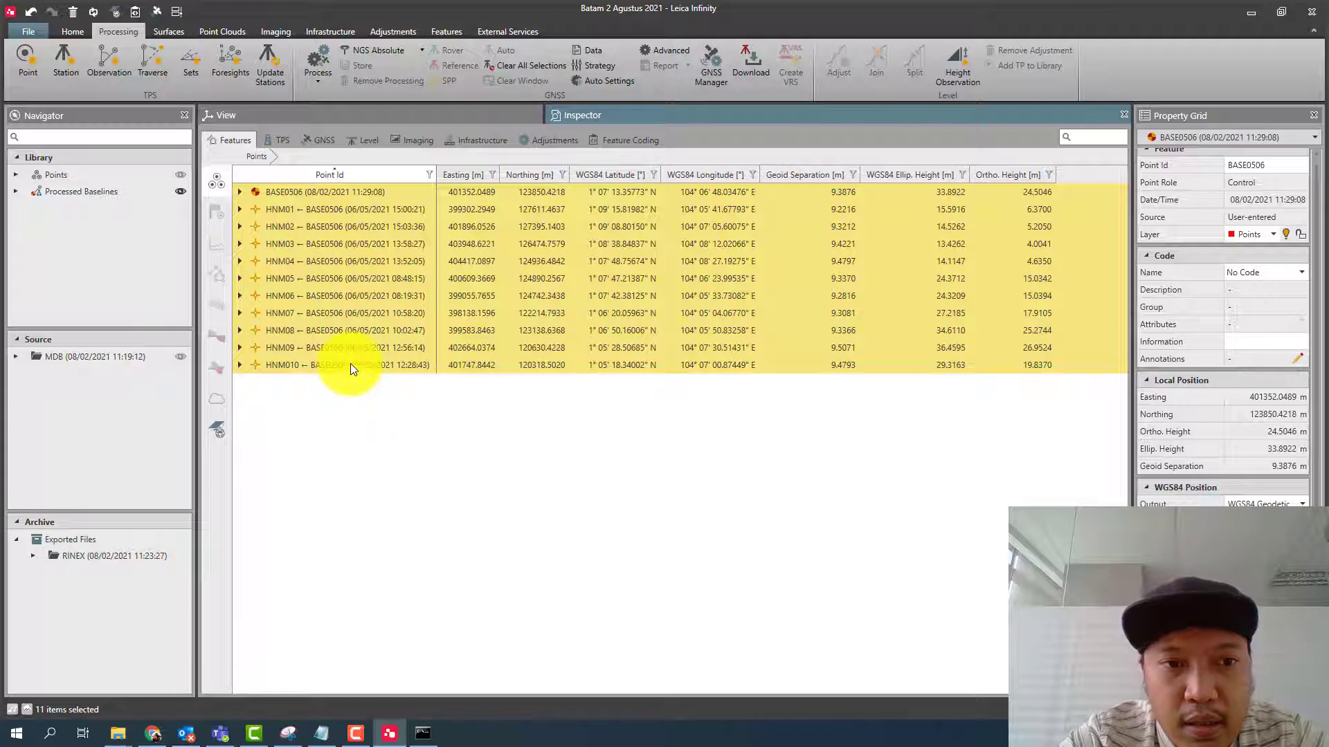
# - Check the save location offered for exporting the selected points list, without saving a file
pyautogui.rightClick(351, 364)
pyautogui.click(397, 484)
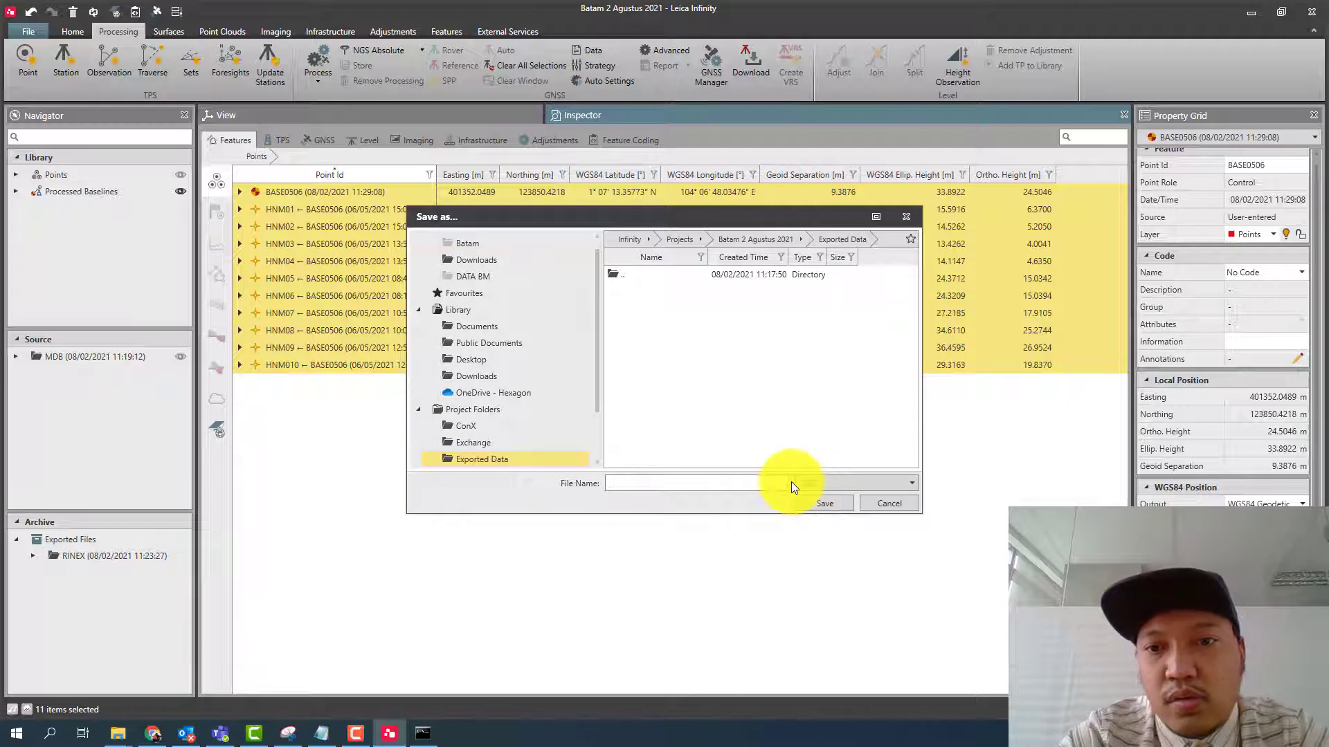
pyautogui.click(883, 504)
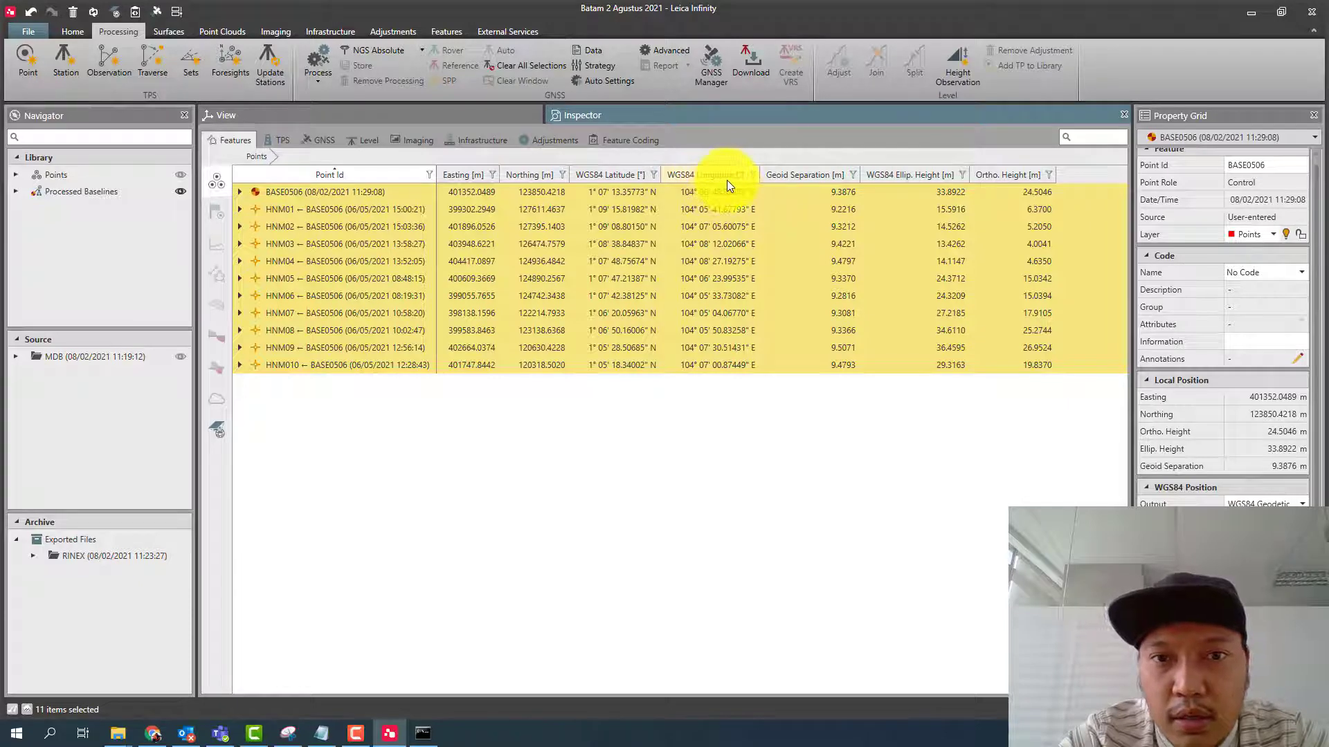
# - Review the columns available for the points list and keep the current column selection
pyautogui.rightClick(571, 174)
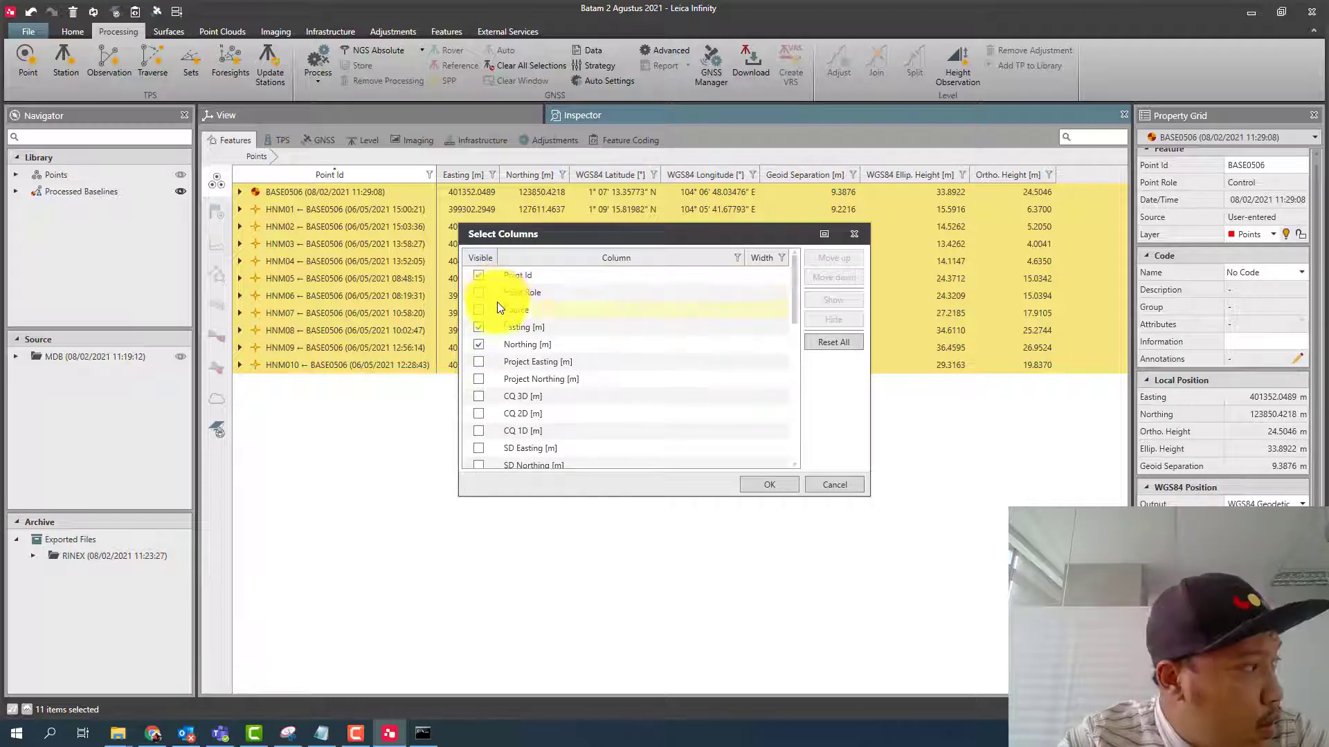
pyautogui.scroll(-10, 497, 305)
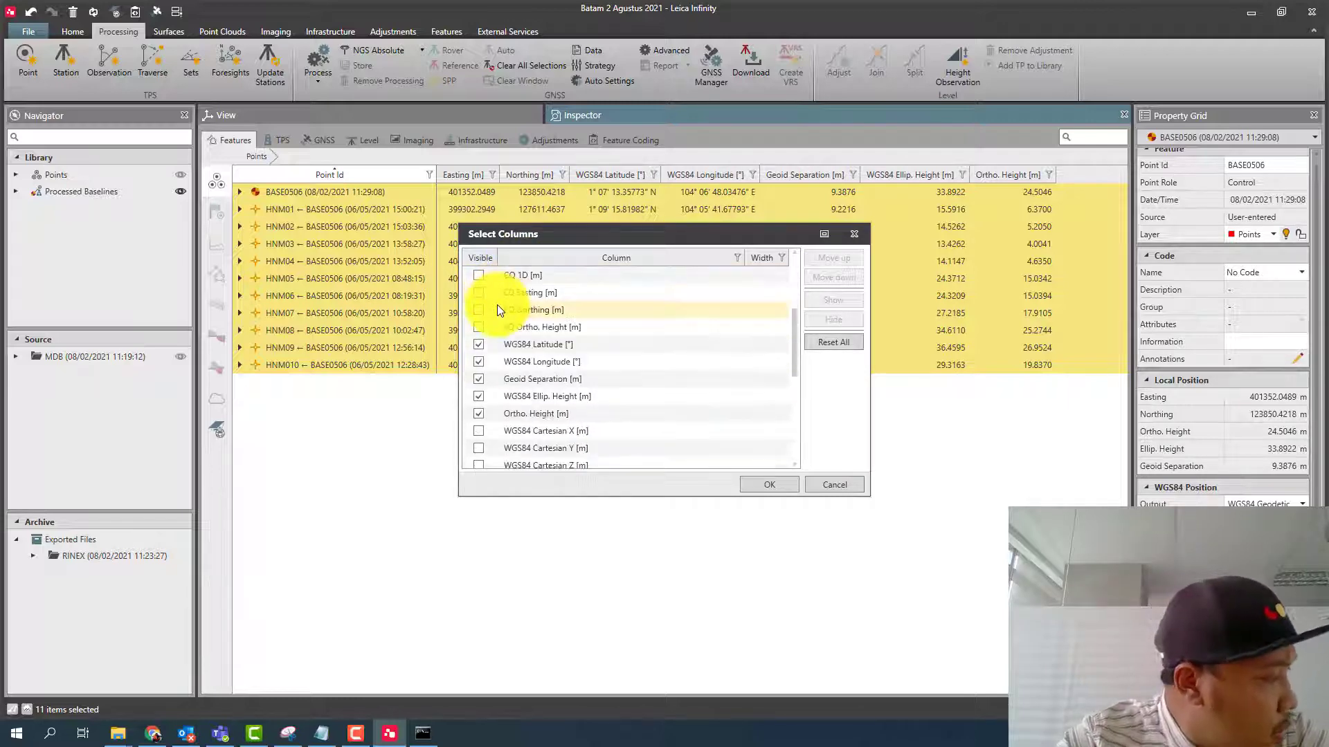
pyautogui.click(775, 484)
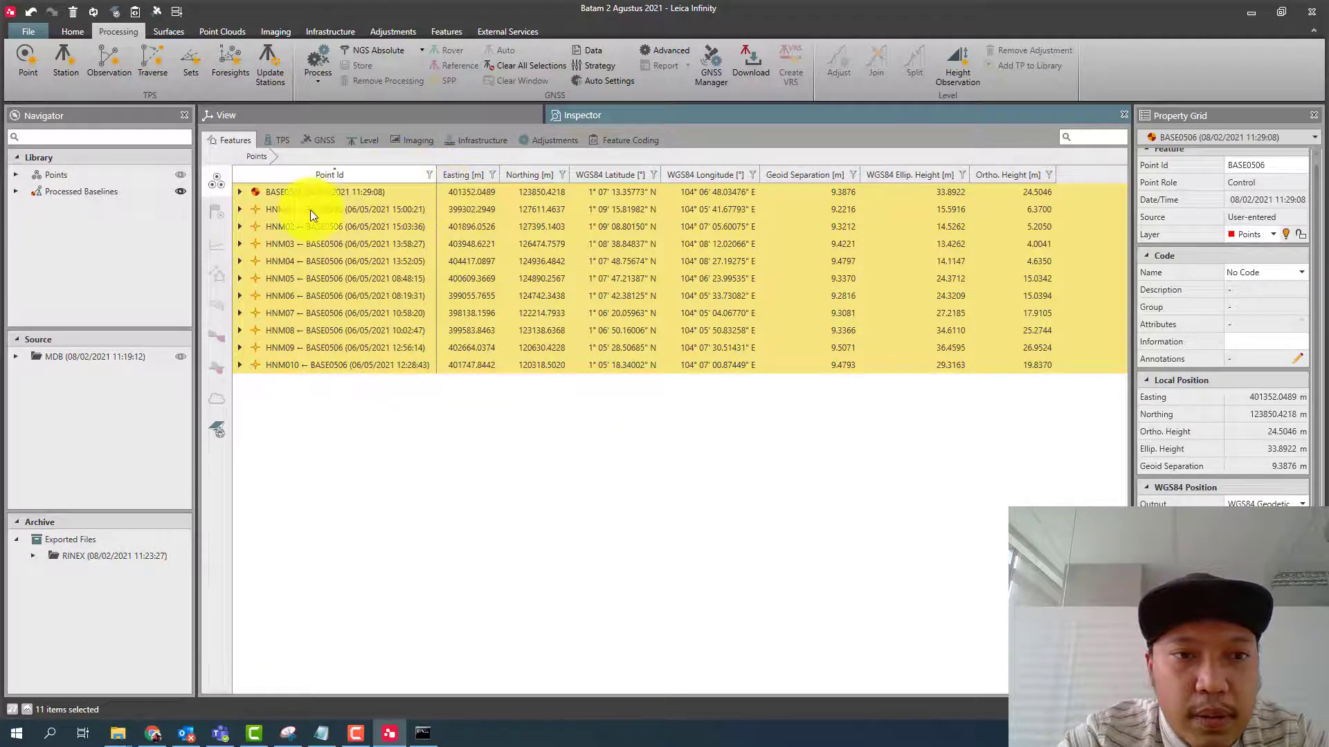
# - Generate the Points Quality Report for the selected points, examine its coordinate and quality summary, and close it
pyautogui.click(71, 31)
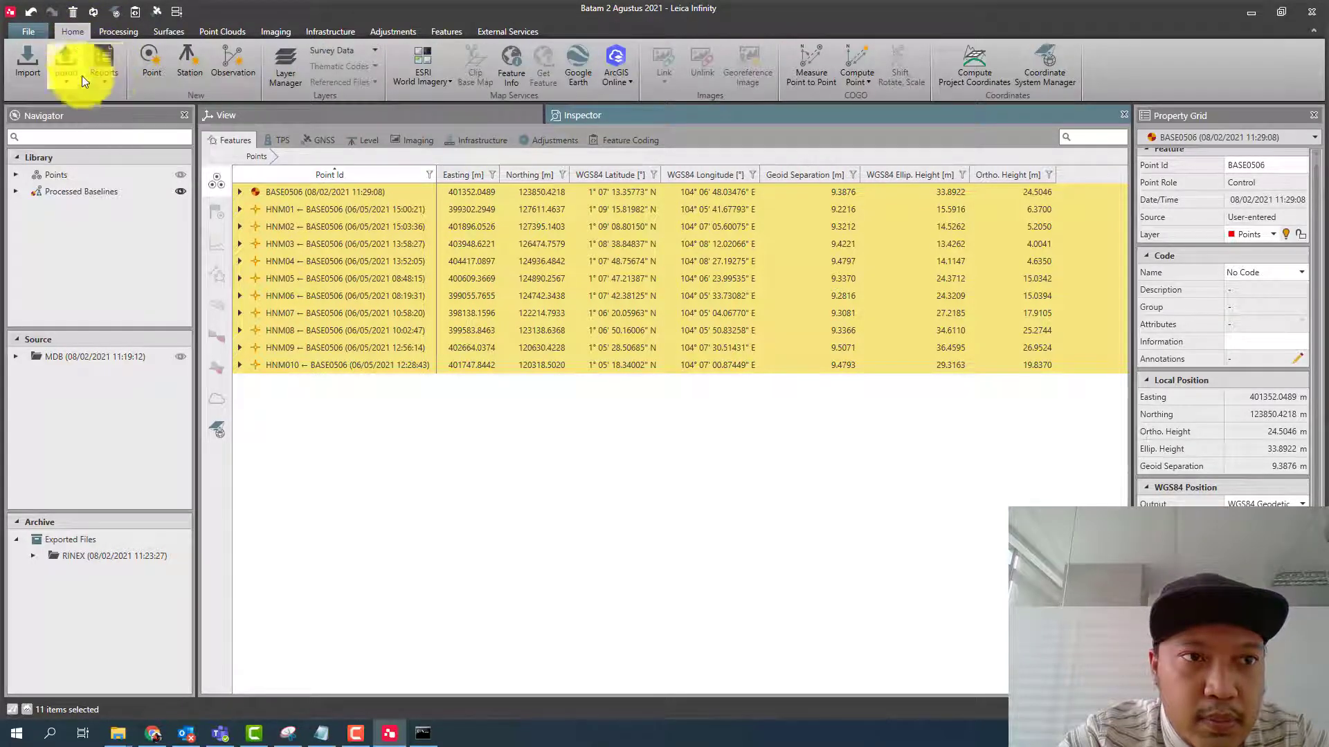
pyautogui.click(102, 81)
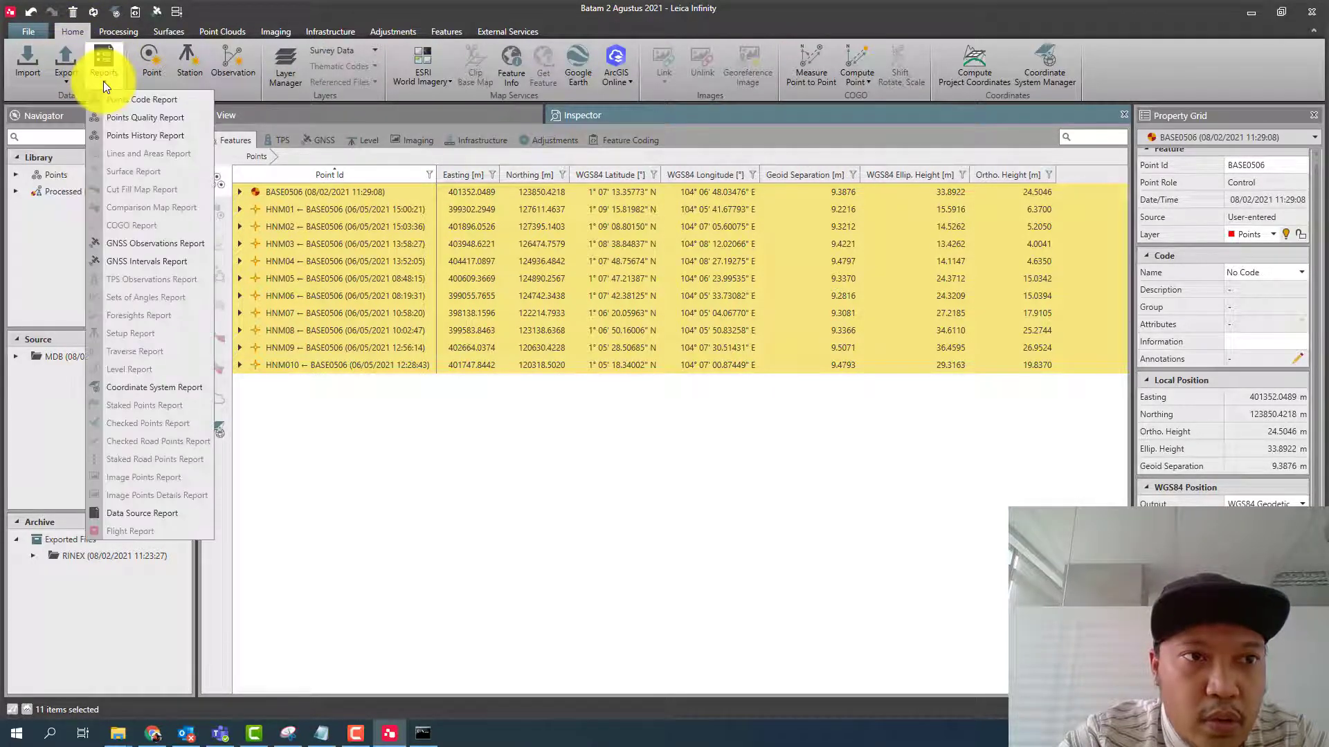
pyautogui.click(152, 116)
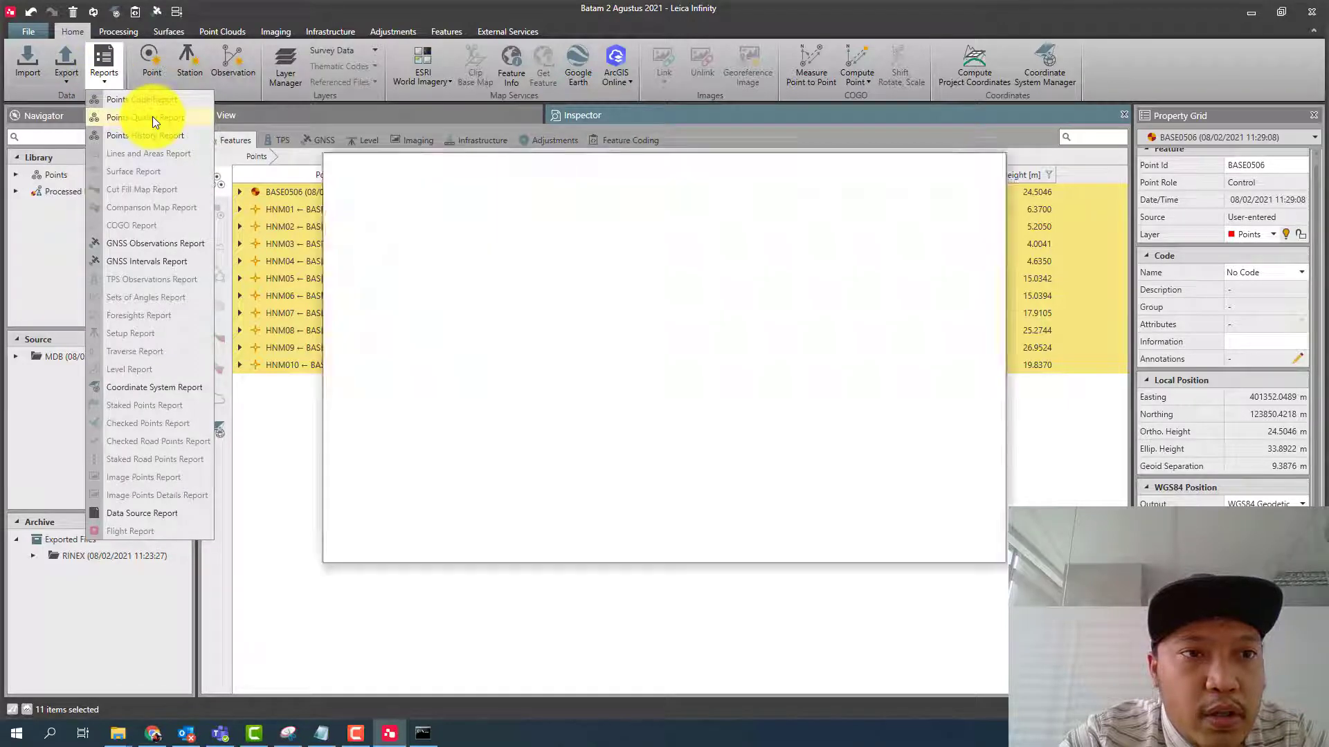
pyautogui.scroll(-10, 654, 363)
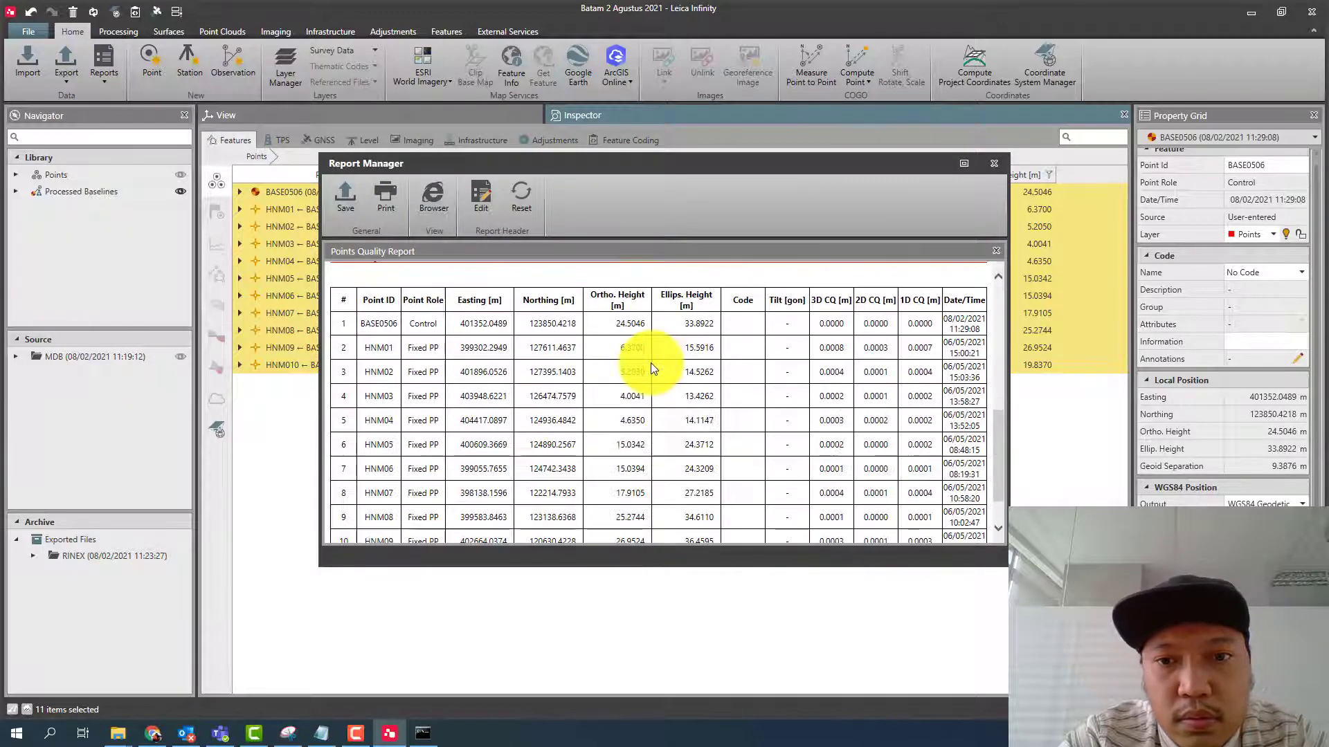
pyautogui.scroll(2, 650, 363)
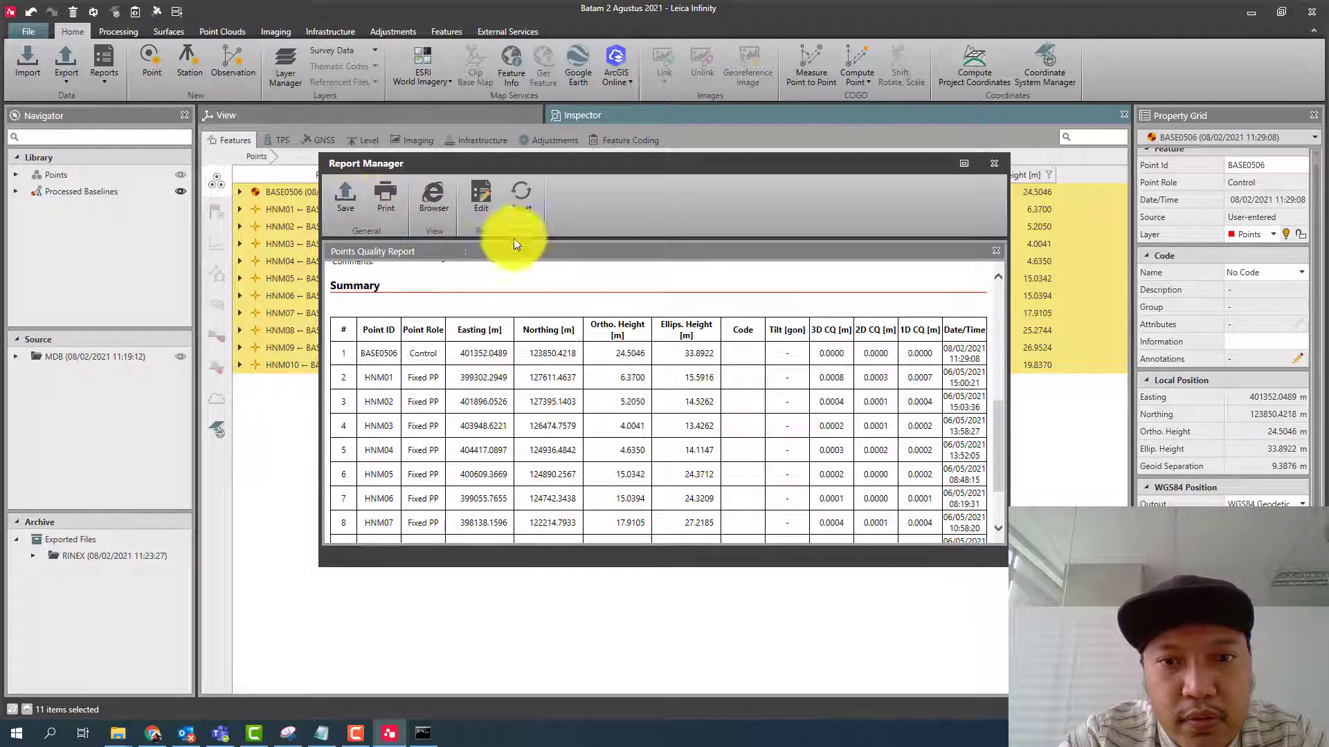
pyautogui.click(990, 162)
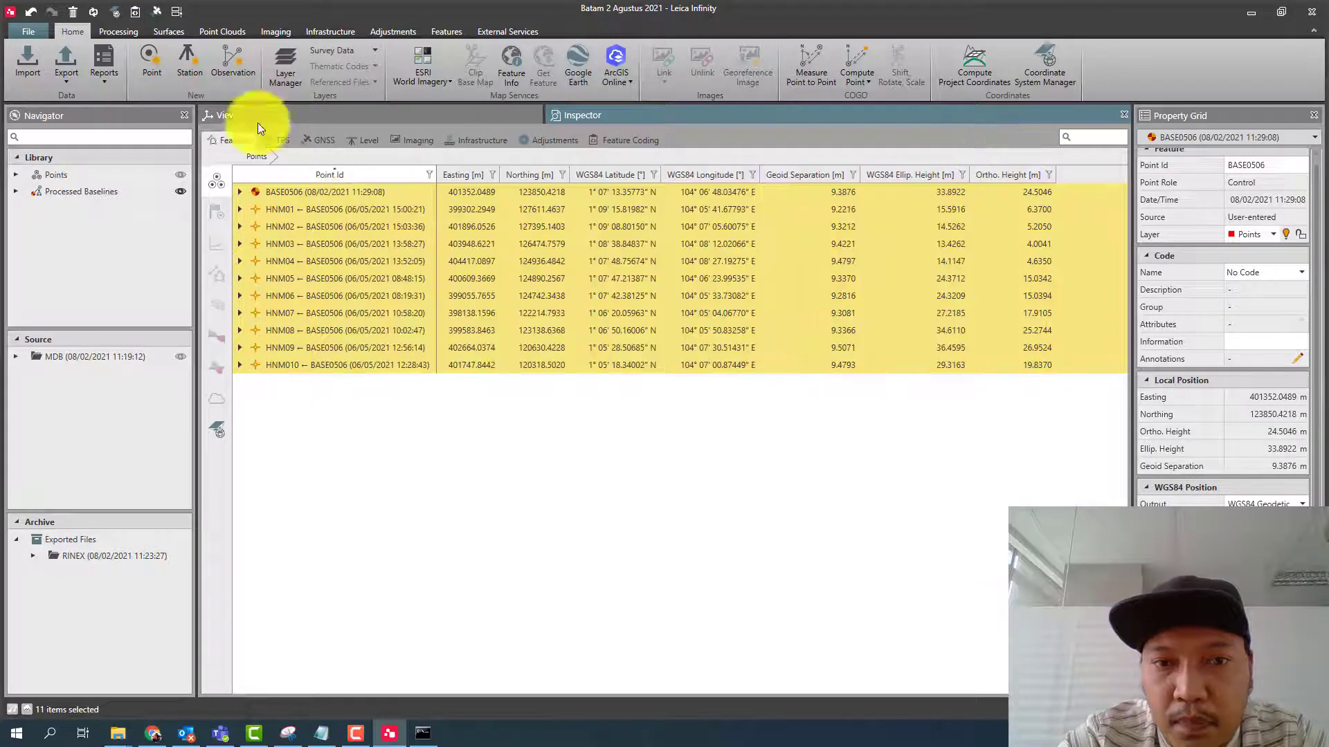
# - Generate the GNSS Observations Report, examine the BASE0506 station details and the baseline table with DOP values, and close it
pyautogui.click(106, 84)
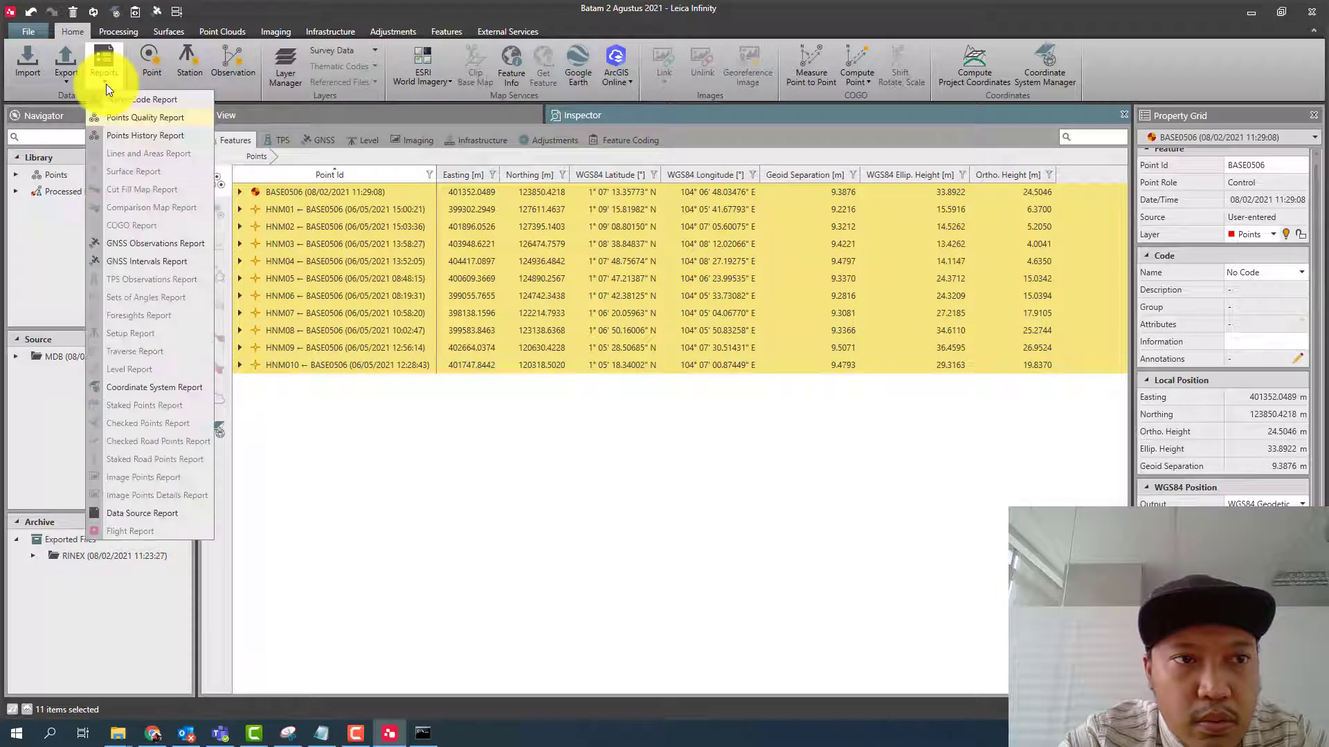
pyautogui.click(172, 243)
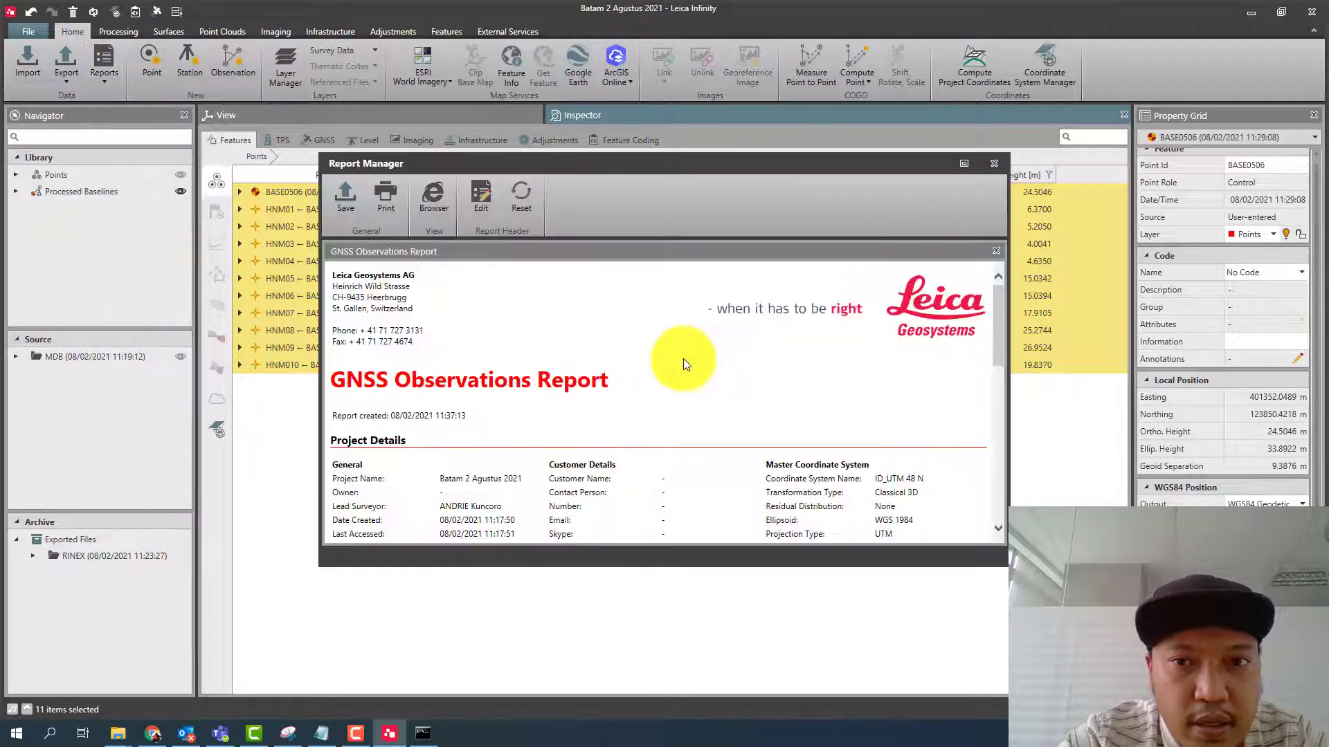
pyautogui.scroll(-5, 687, 350)
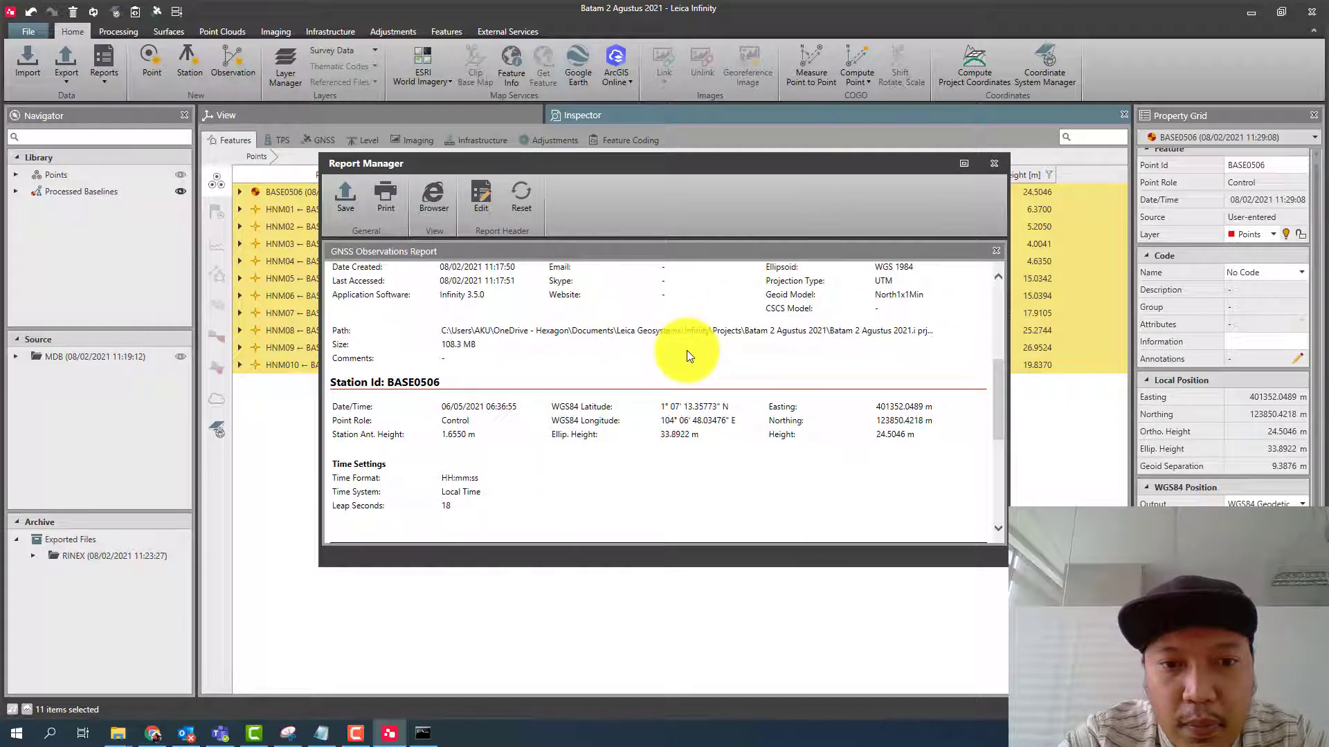
pyautogui.scroll(-2, 686, 350)
pyautogui.scroll(-3, 687, 350)
pyautogui.scroll(3, 687, 350)
pyautogui.scroll(-3, 647, 351)
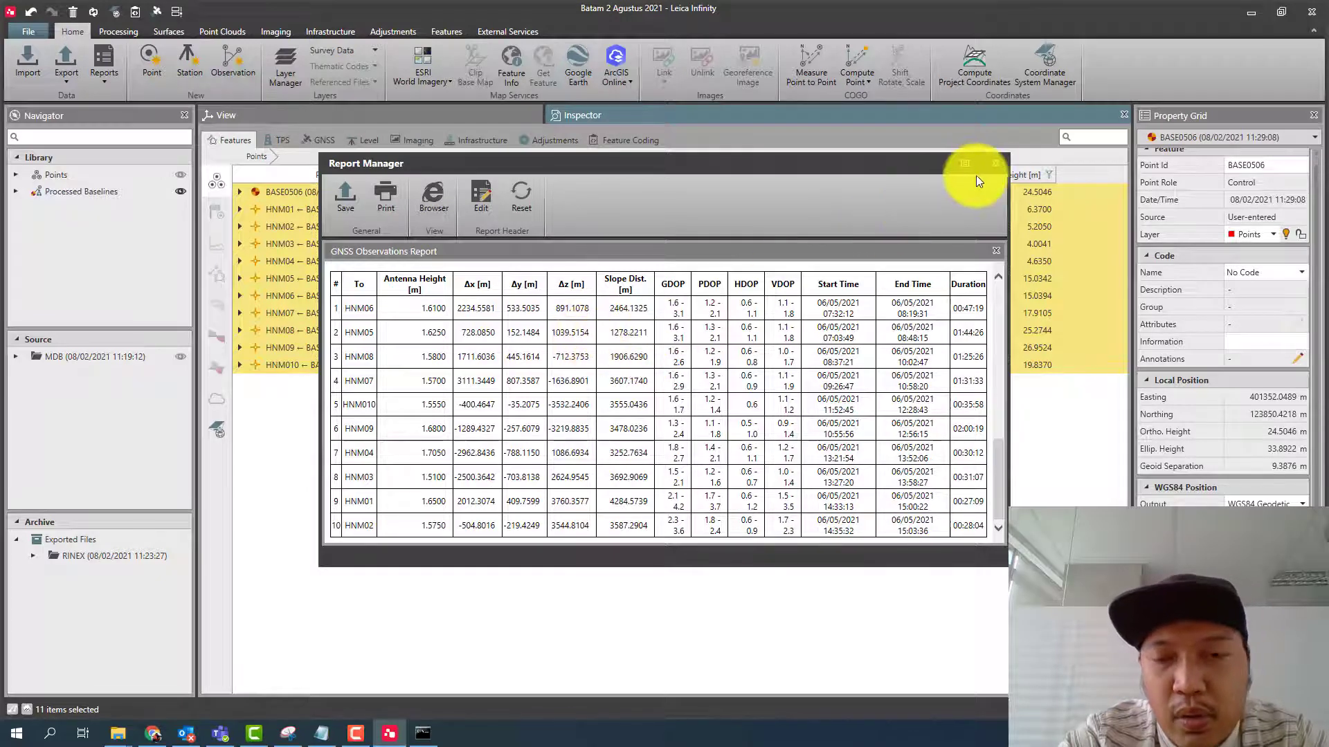
pyautogui.click(991, 164)
# - Show the processed baseline network in the graphical view and clear the point selection
pyautogui.click(440, 121)
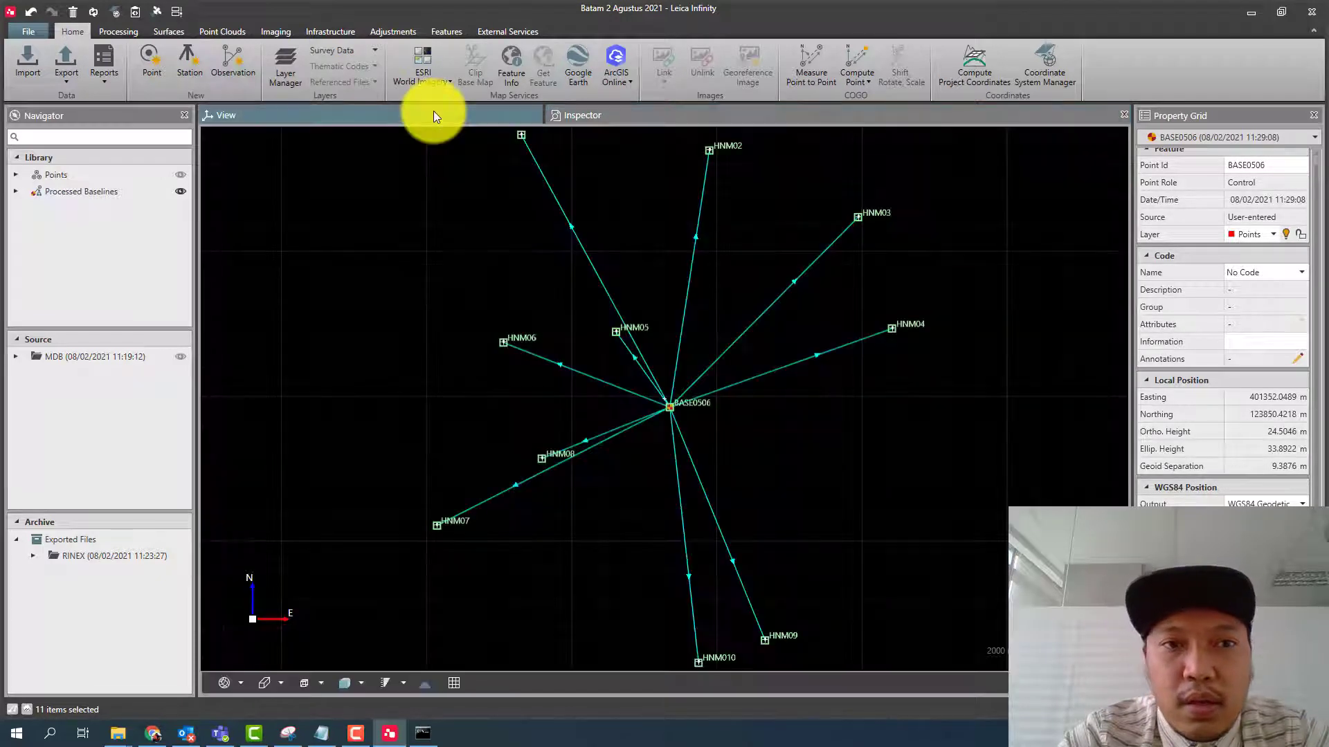
pyautogui.click(845, 452)
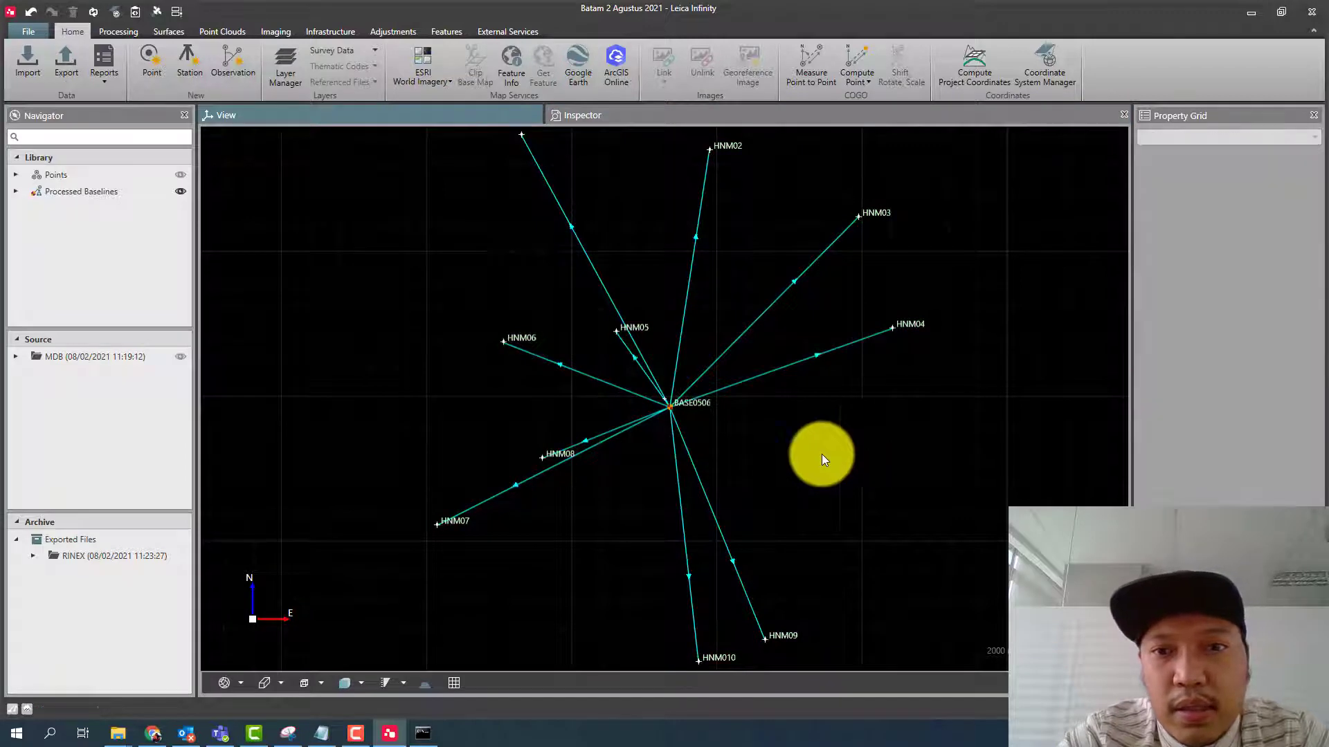
# - Send the processed baseline network to Google Earth and examine the baselines around BASE0506 over the satellite imagery
pyautogui.moveTo(821, 454); pyautogui.dragTo(788, 396)
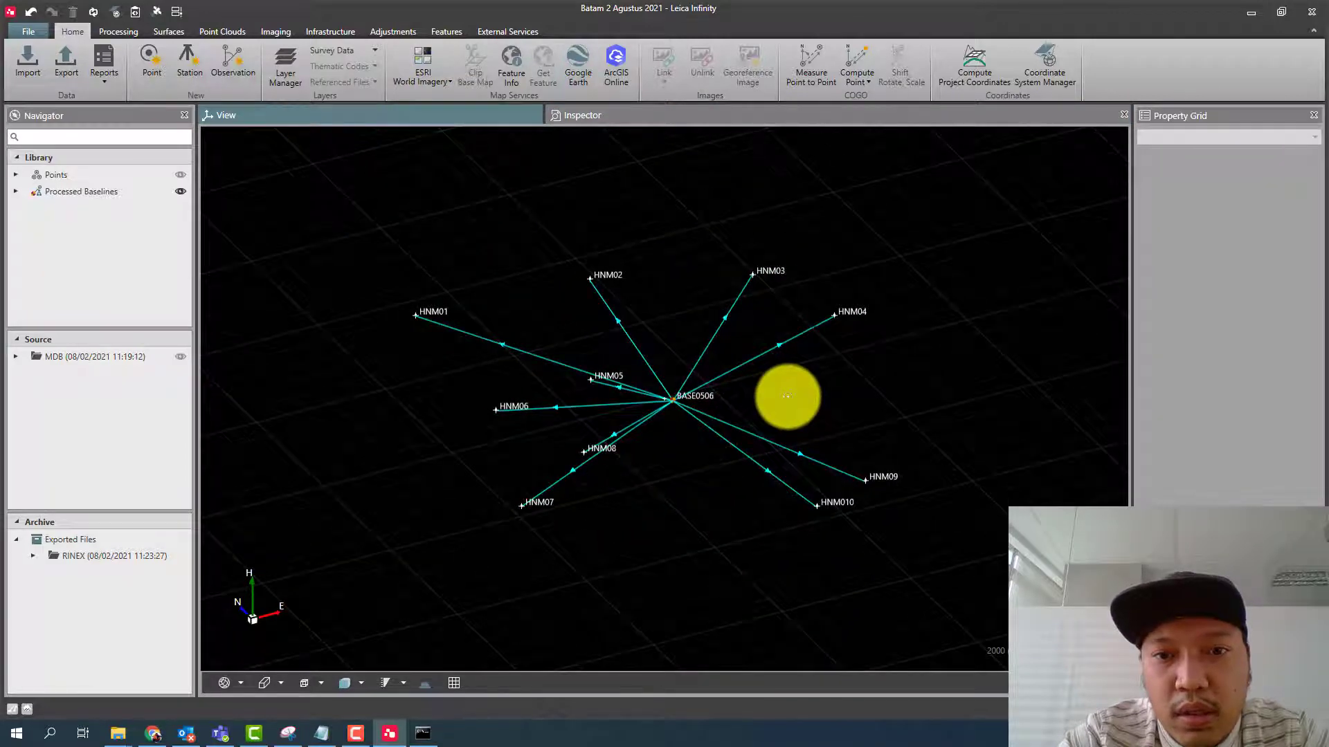
pyautogui.moveTo(664, 445); pyautogui.dragTo(625, 474)
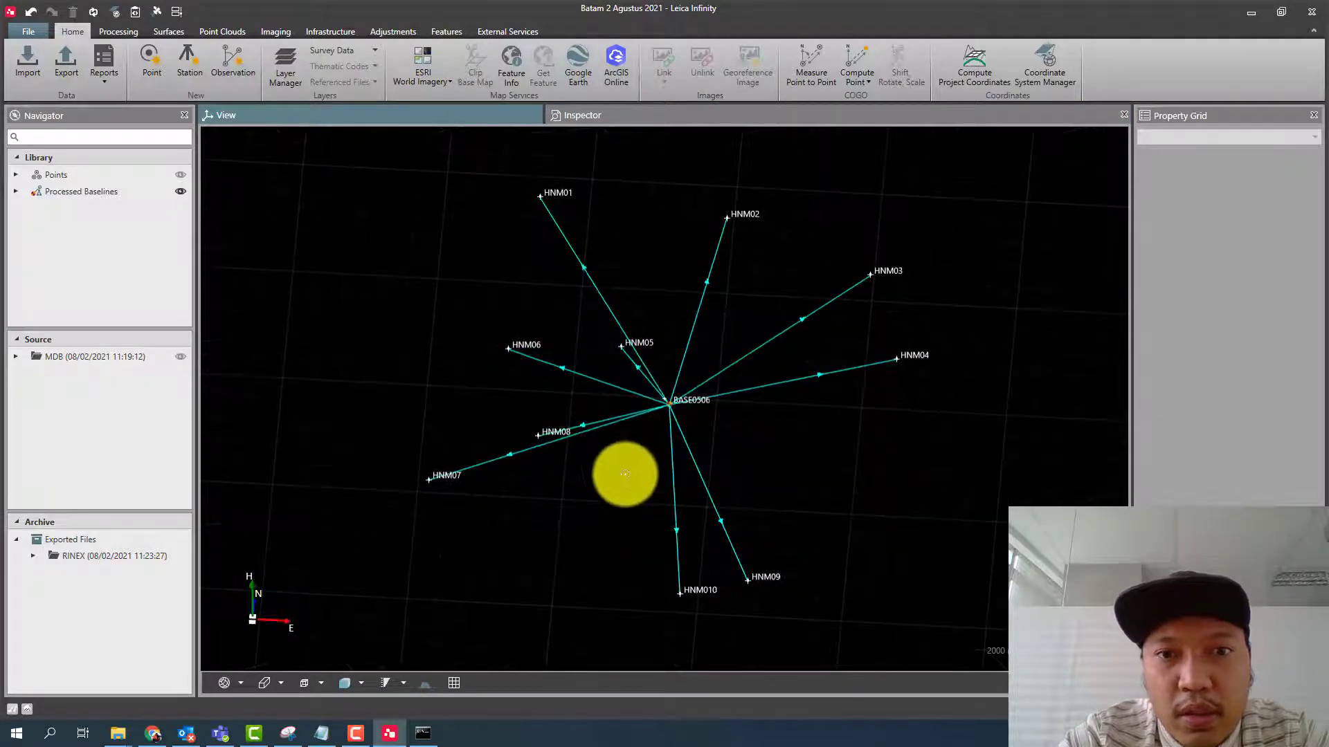
pyautogui.click(579, 76)
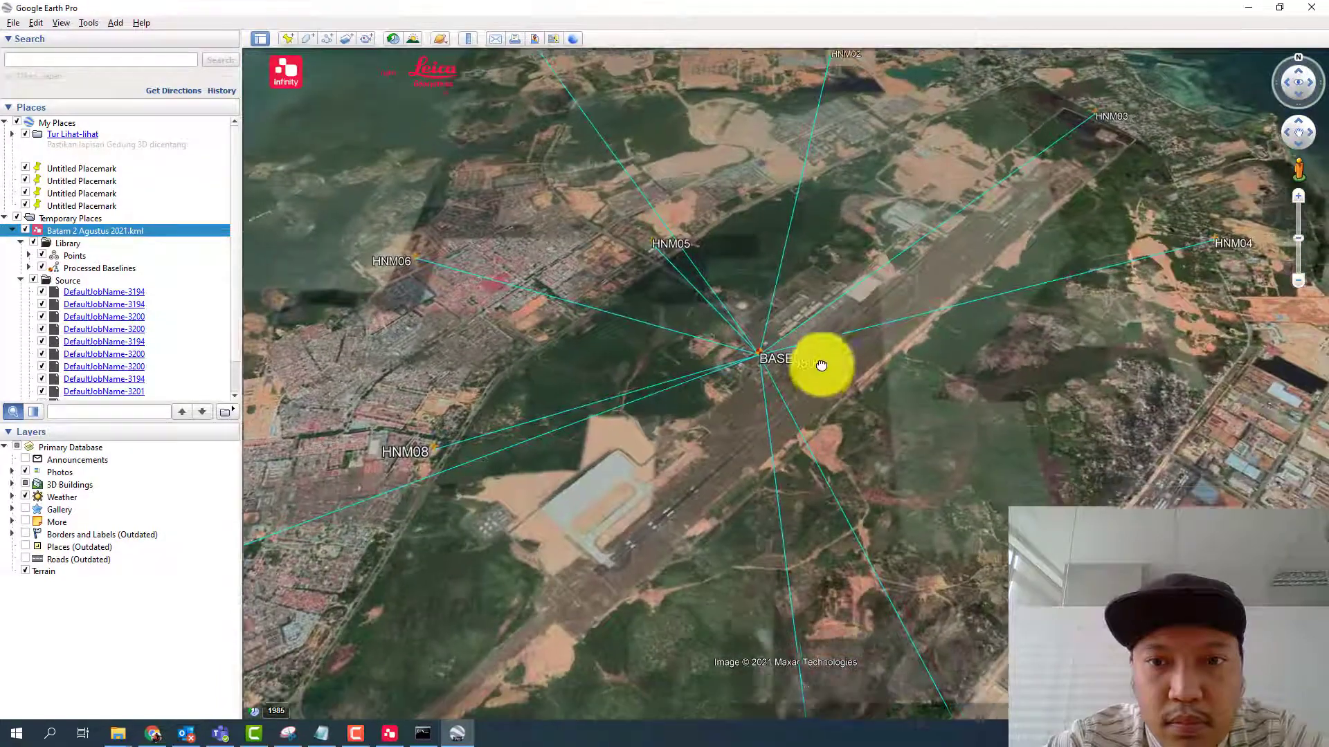
pyautogui.moveTo(821, 365); pyautogui.dragTo(823, 197)
pyautogui.scroll(-3, 824, 198)
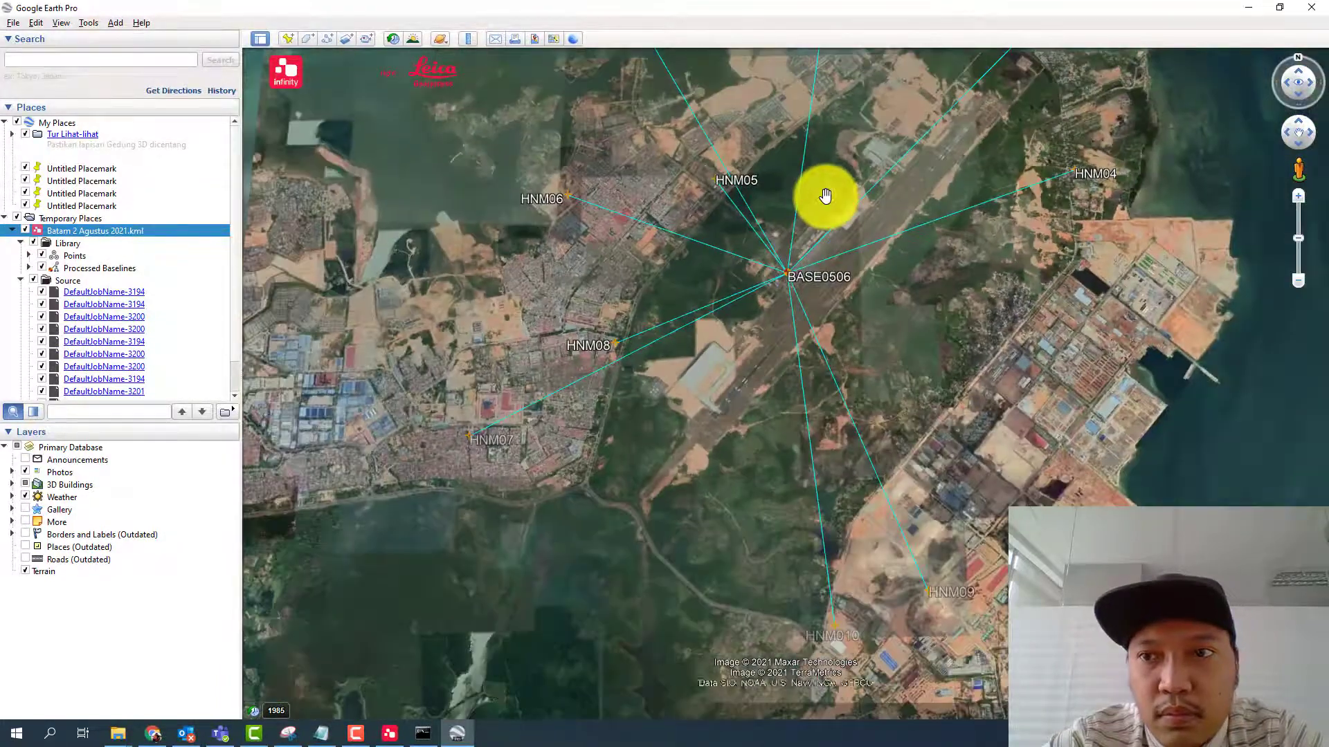
pyautogui.moveTo(796, 319)
pyautogui.mouseDown()
pyautogui.moveTo(783, 389)
pyautogui.moveTo(795, 439)
pyautogui.moveTo(829, 344)
pyautogui.moveTo(824, 377)
pyautogui.moveTo(863, 302)
pyautogui.moveTo(825, 243)
pyautogui.mouseUp()
pyautogui.scroll(1, 548, 505)
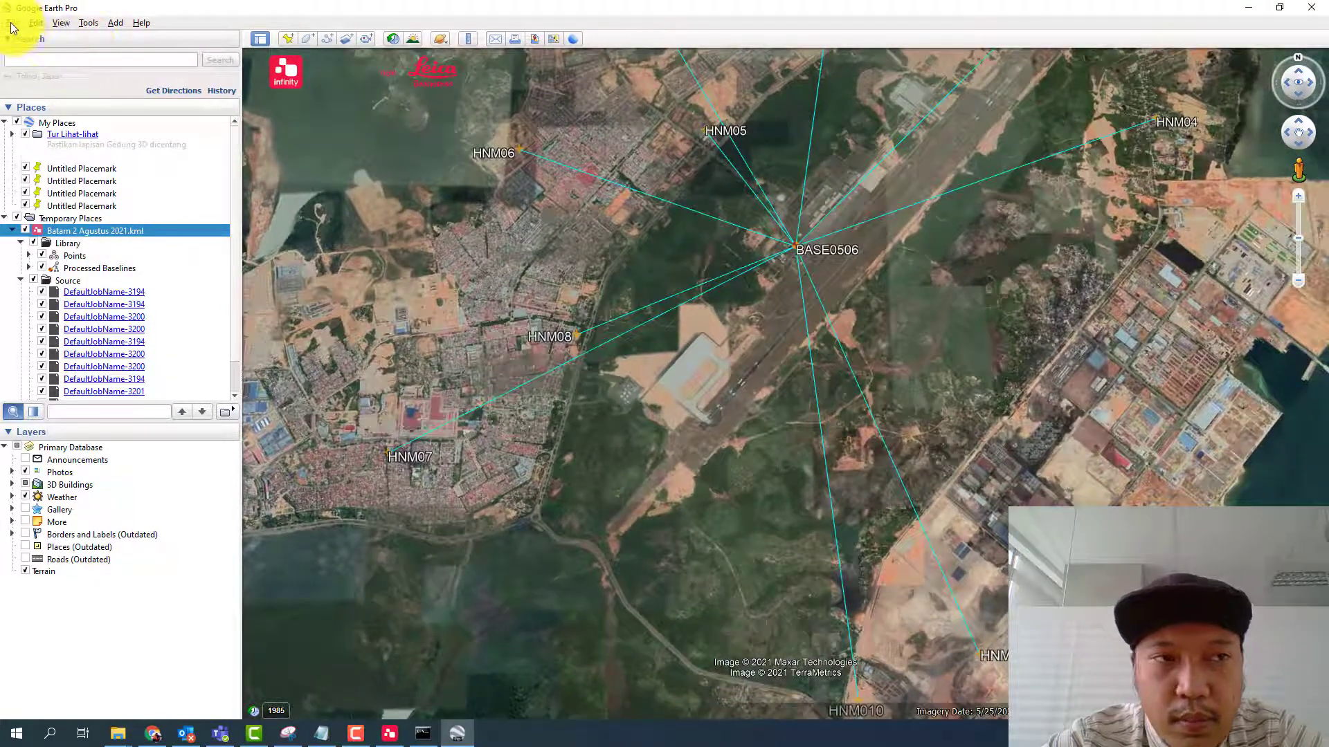
# - Review the Kmz and Kml file types offered for saving the Batam 2 Agustus 2021.kml place, and cancel the save
pyautogui.click(13, 22)
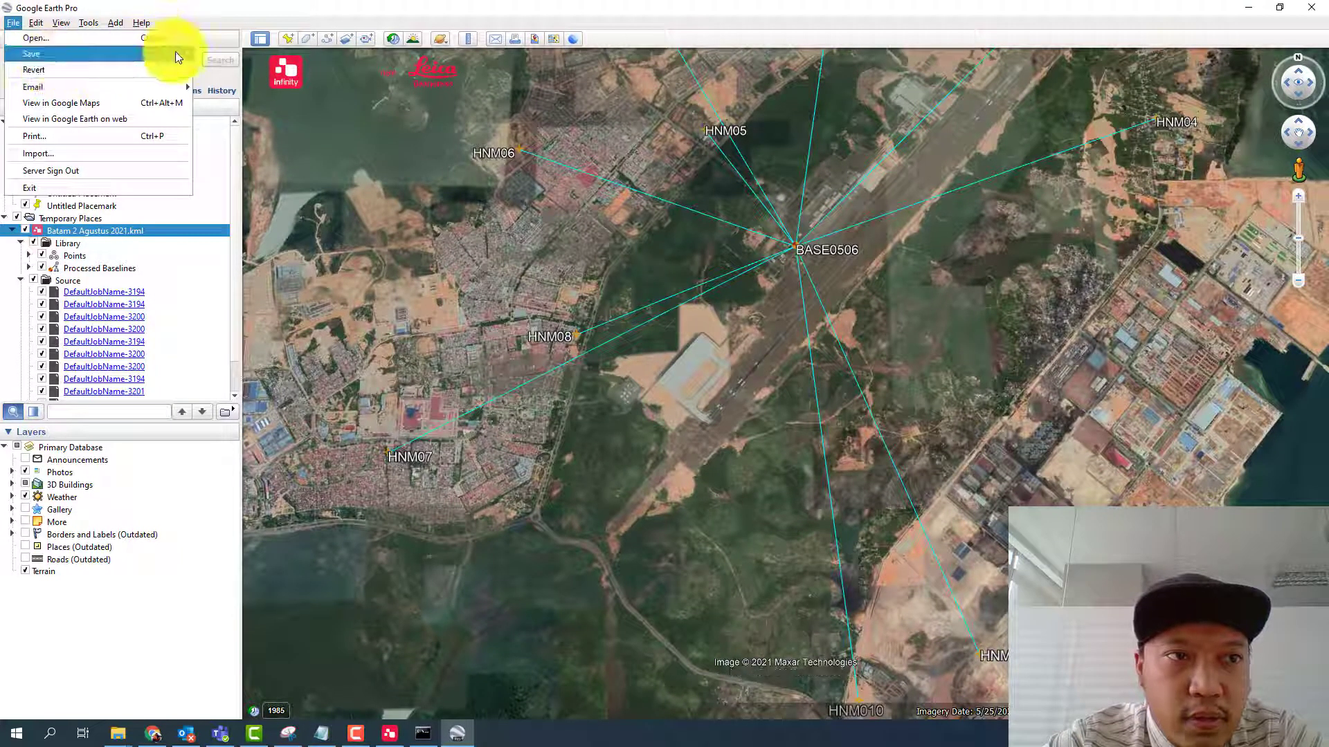
pyautogui.moveTo(176, 51)
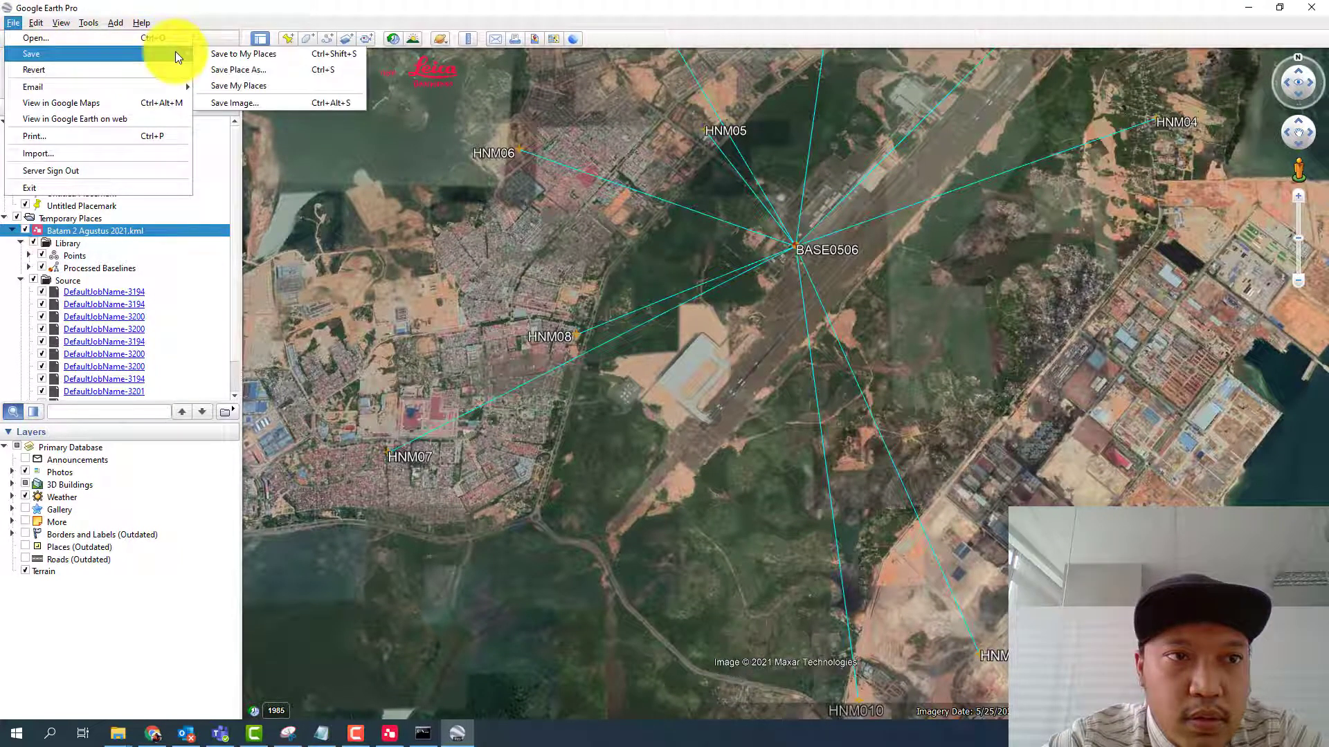
pyautogui.click(115, 227)
pyautogui.rightClick(115, 226)
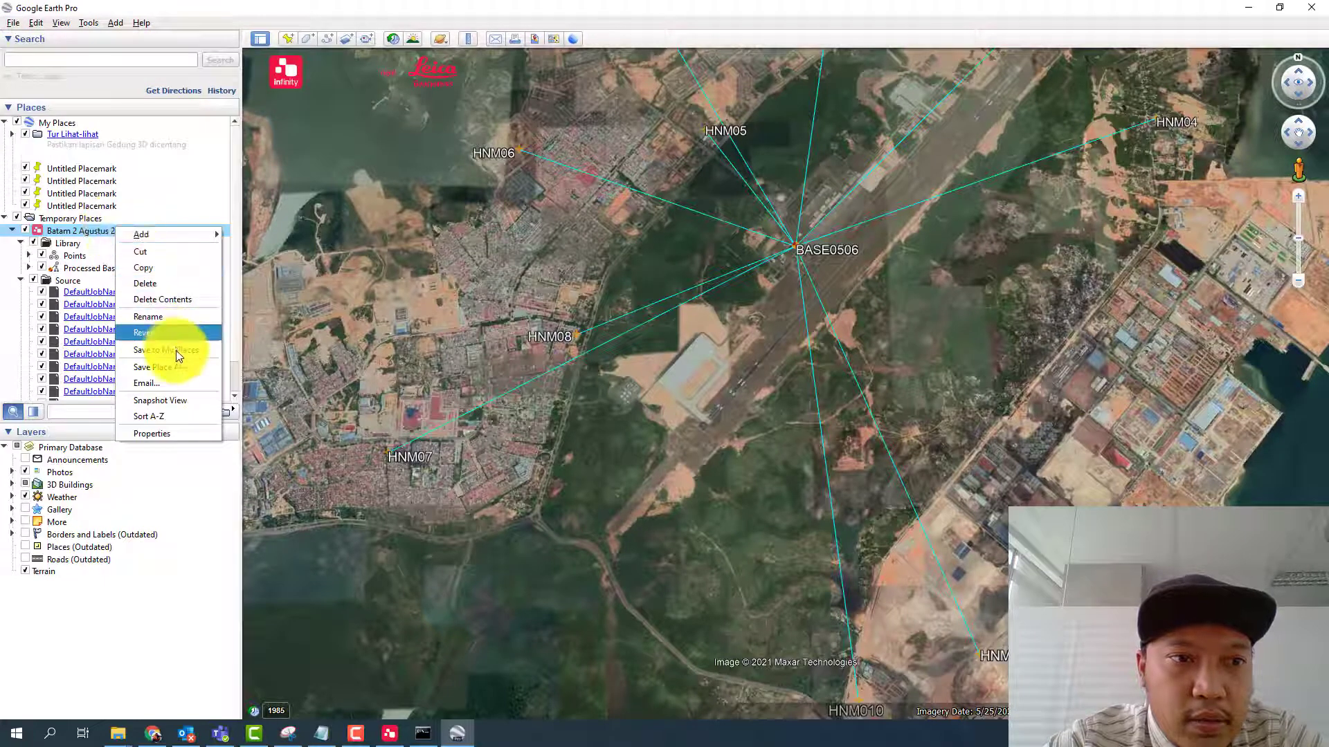
pyautogui.click(184, 368)
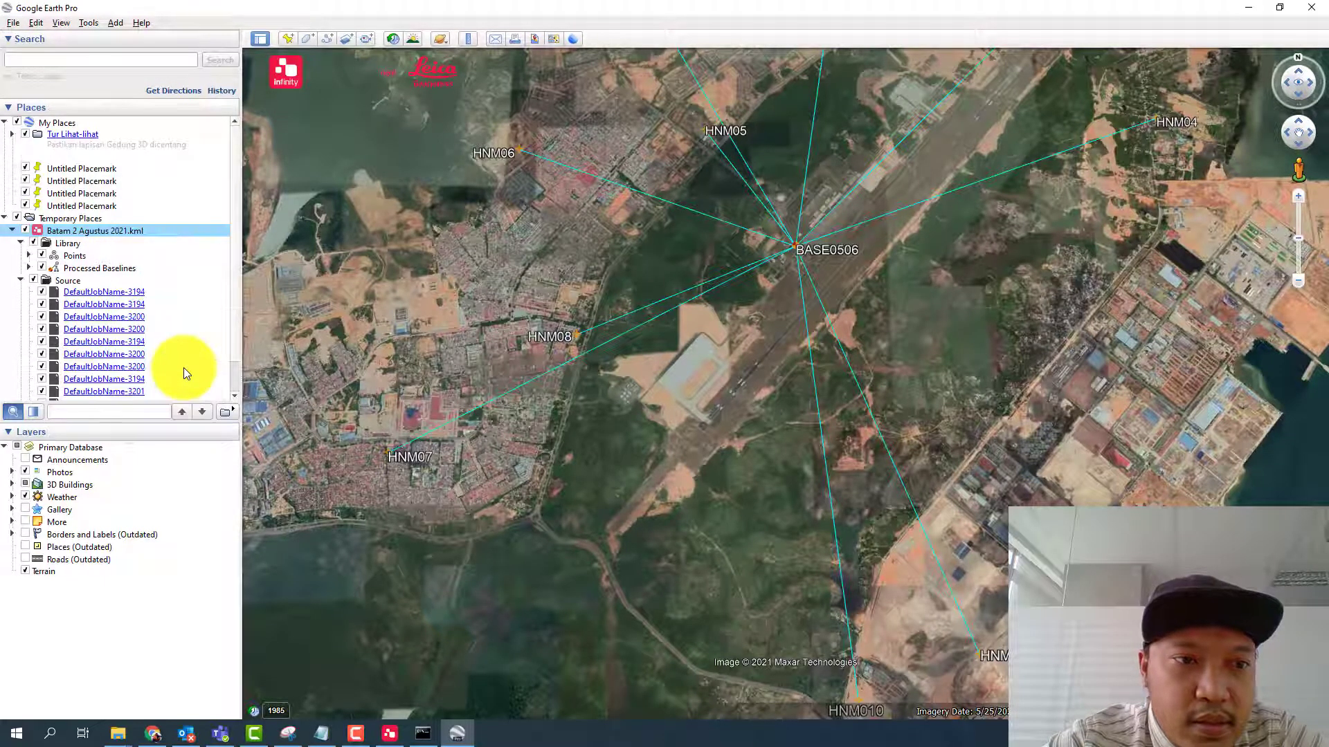
pyautogui.click(240, 311)
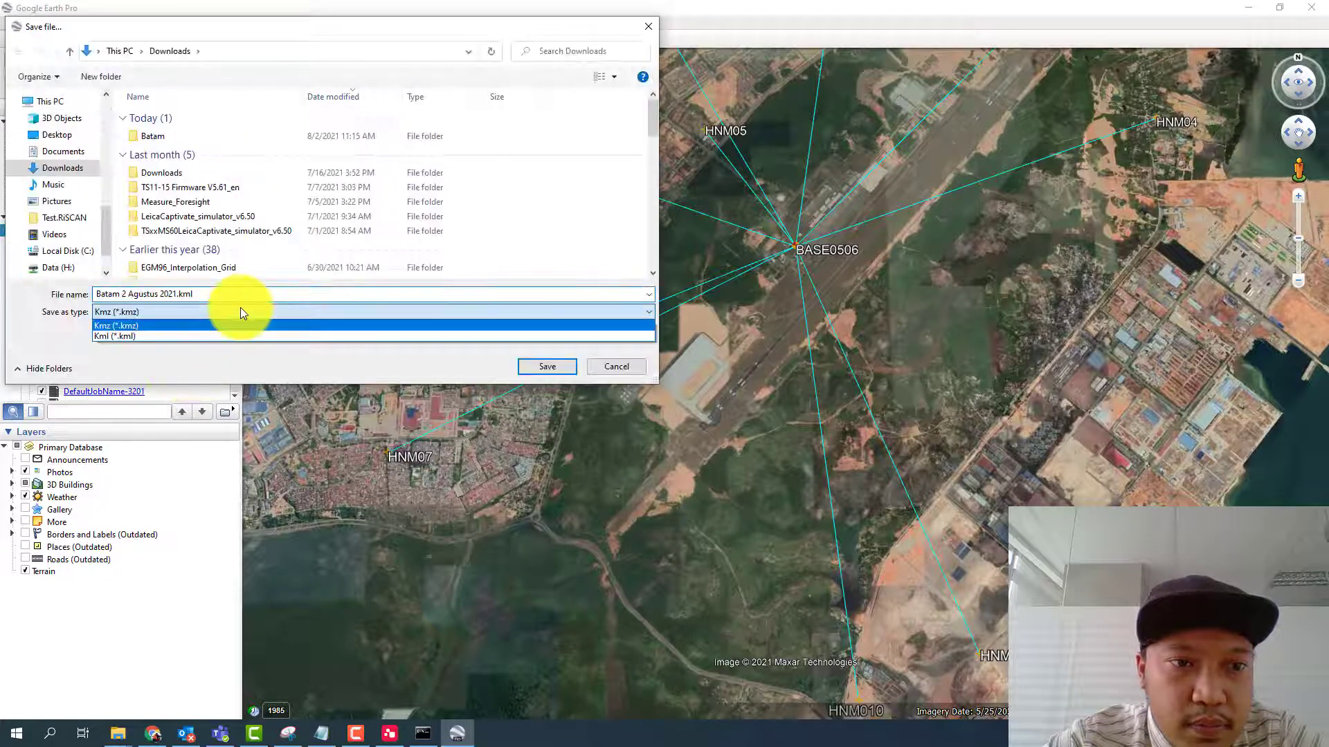
pyautogui.click(618, 361)
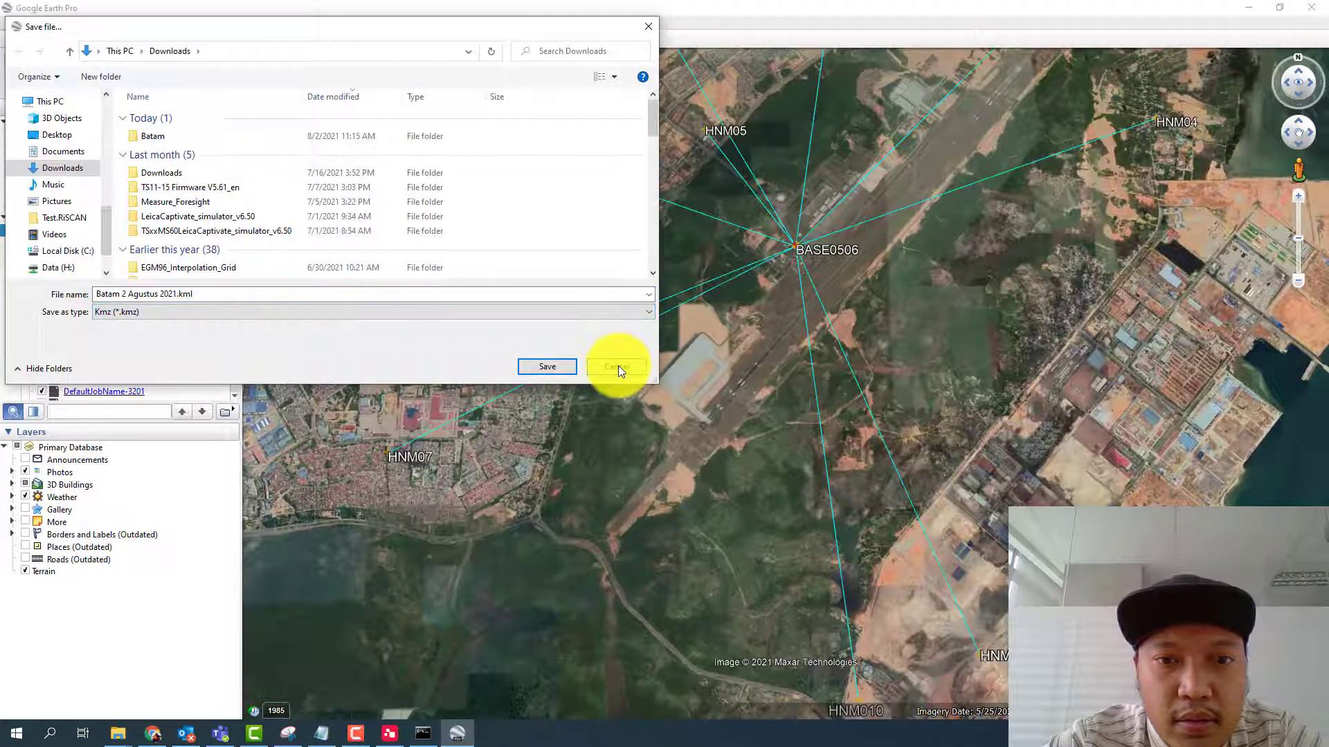
pyautogui.click(618, 366)
pyautogui.moveTo(830, 328); pyautogui.dragTo(821, 357)
pyautogui.scroll(-2, 804, 508)
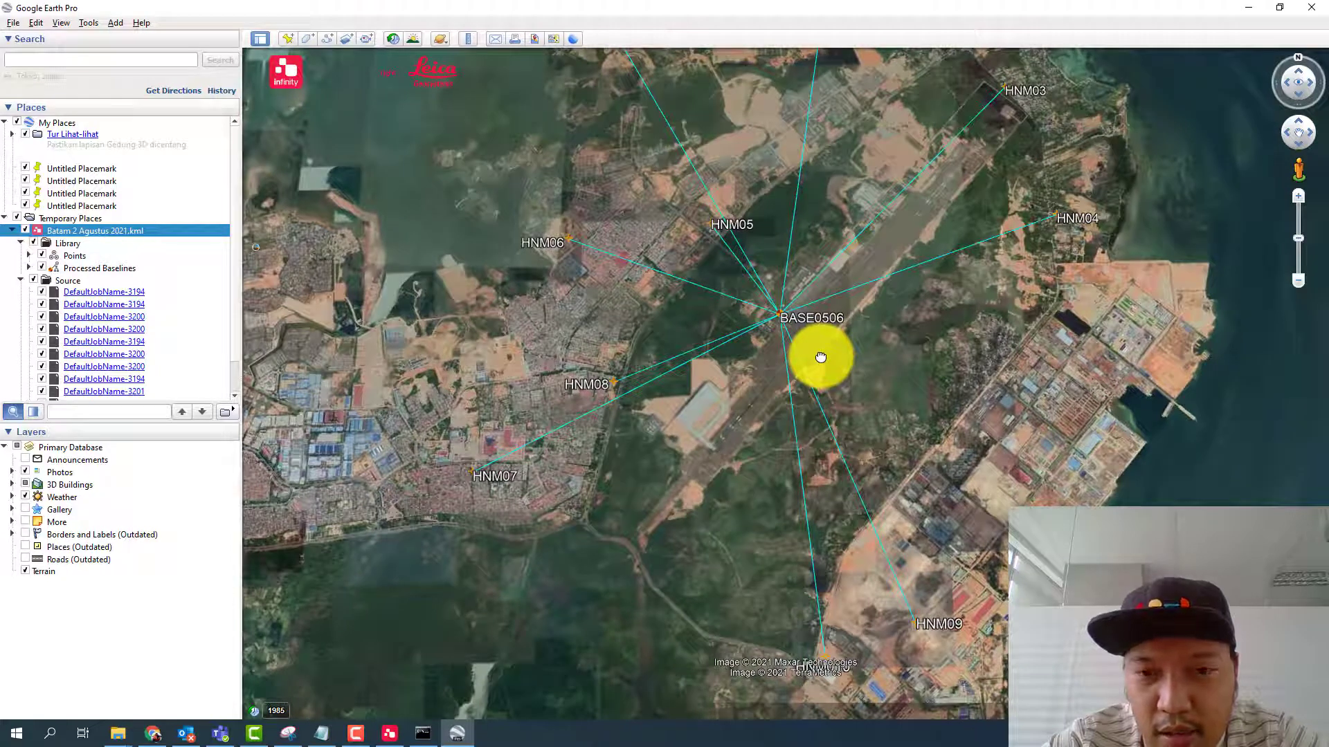